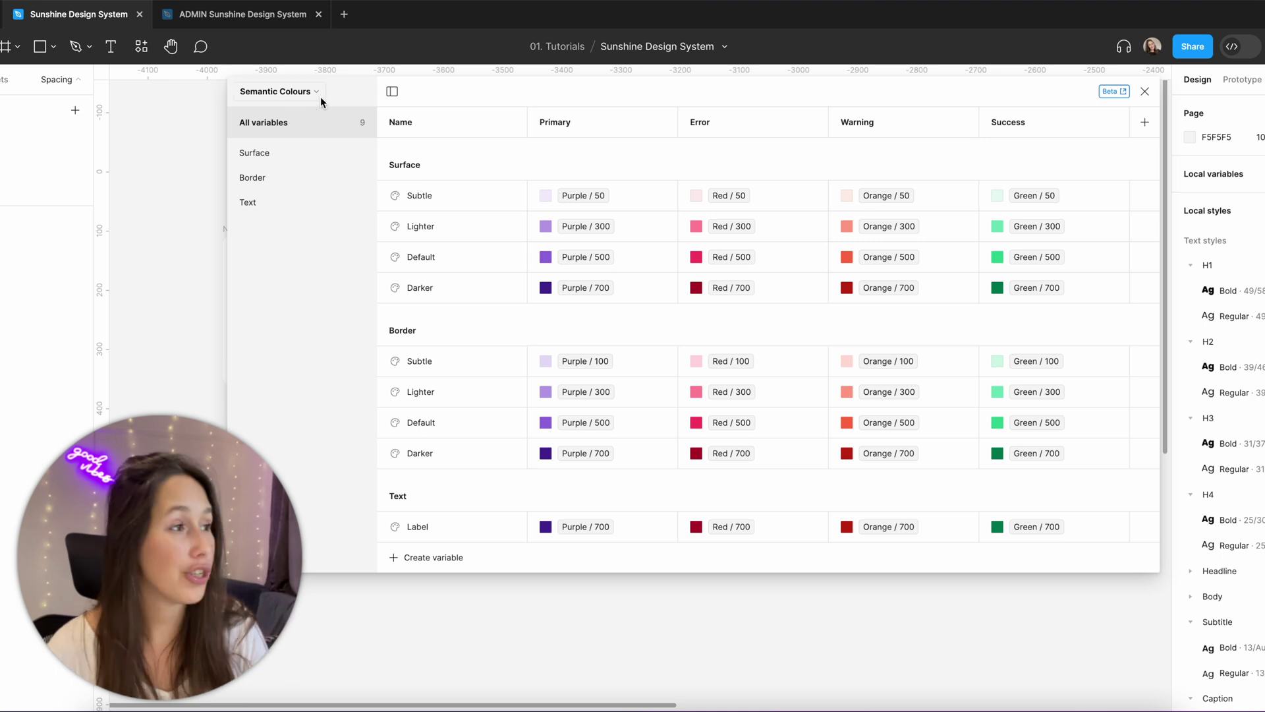
Switch the variables view from Semantic Colours through Style Tokens to the Primitives collection.
{"action": "left_click", "coordinate": [292, 96]}
{"action": "left_click", "coordinate": [261, 166]}
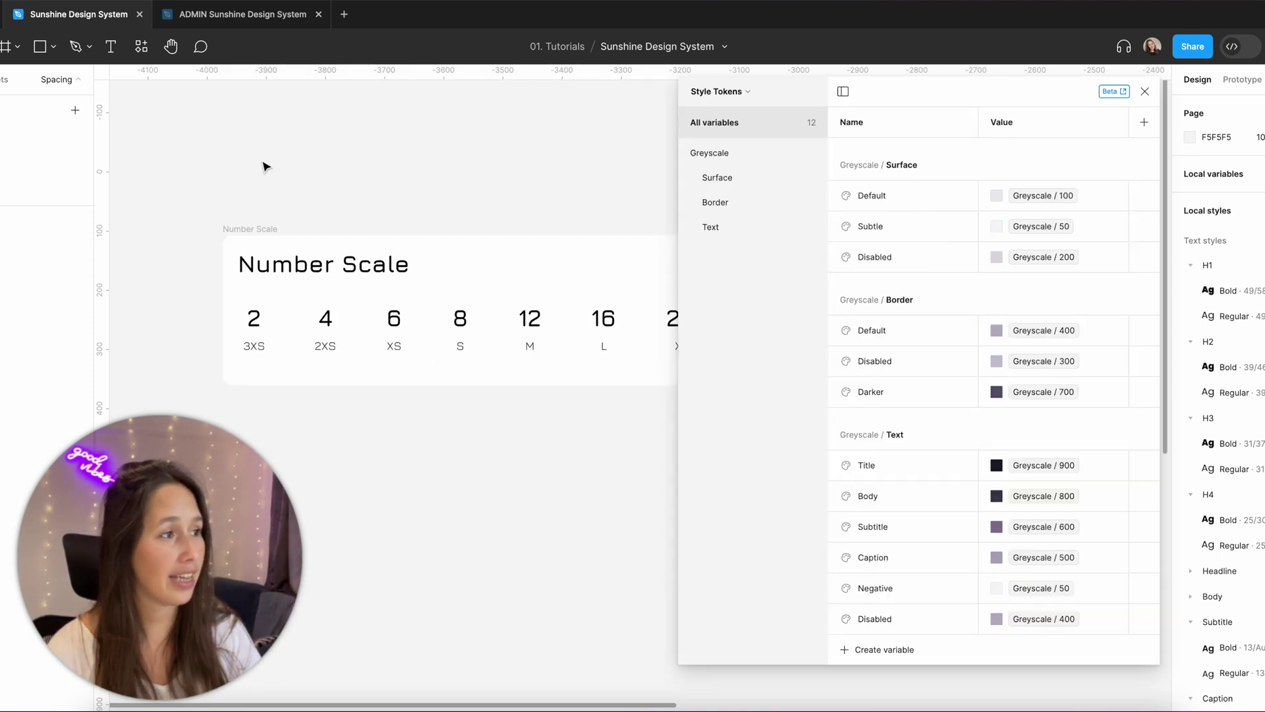
{"action": "left_click", "coordinate": [723, 93]}
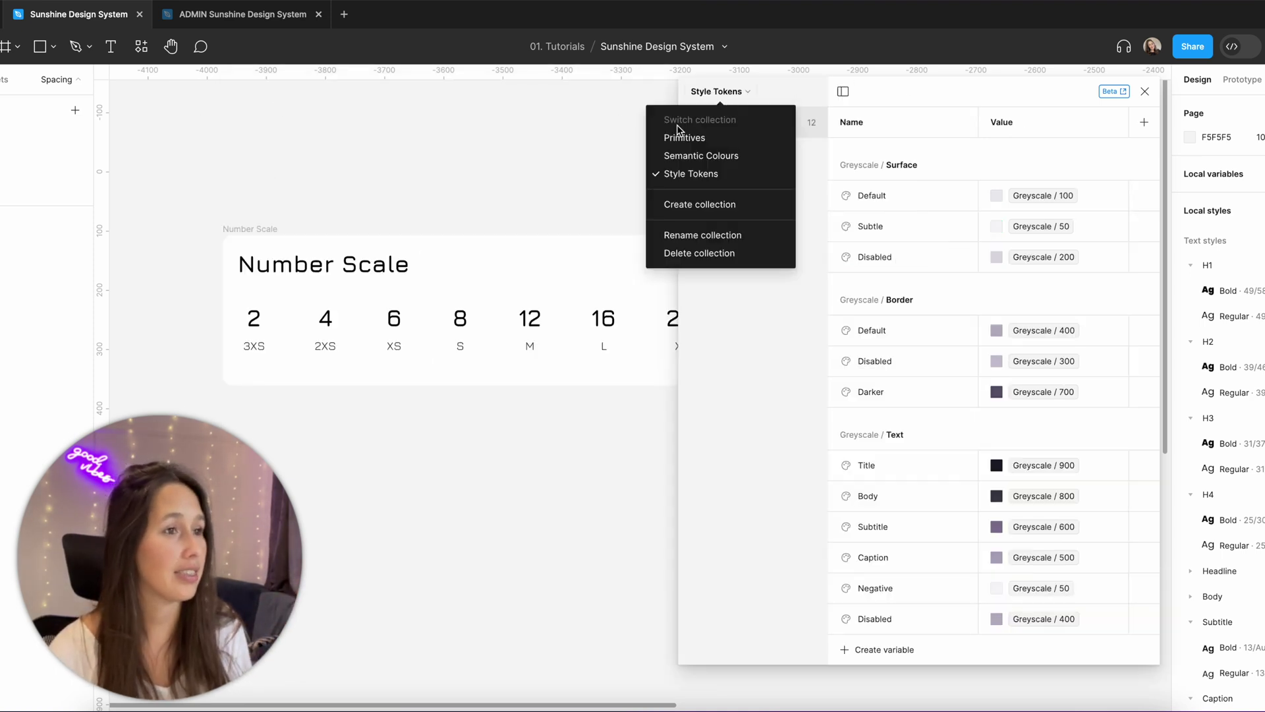
{"action": "left_click", "coordinate": [679, 137]}
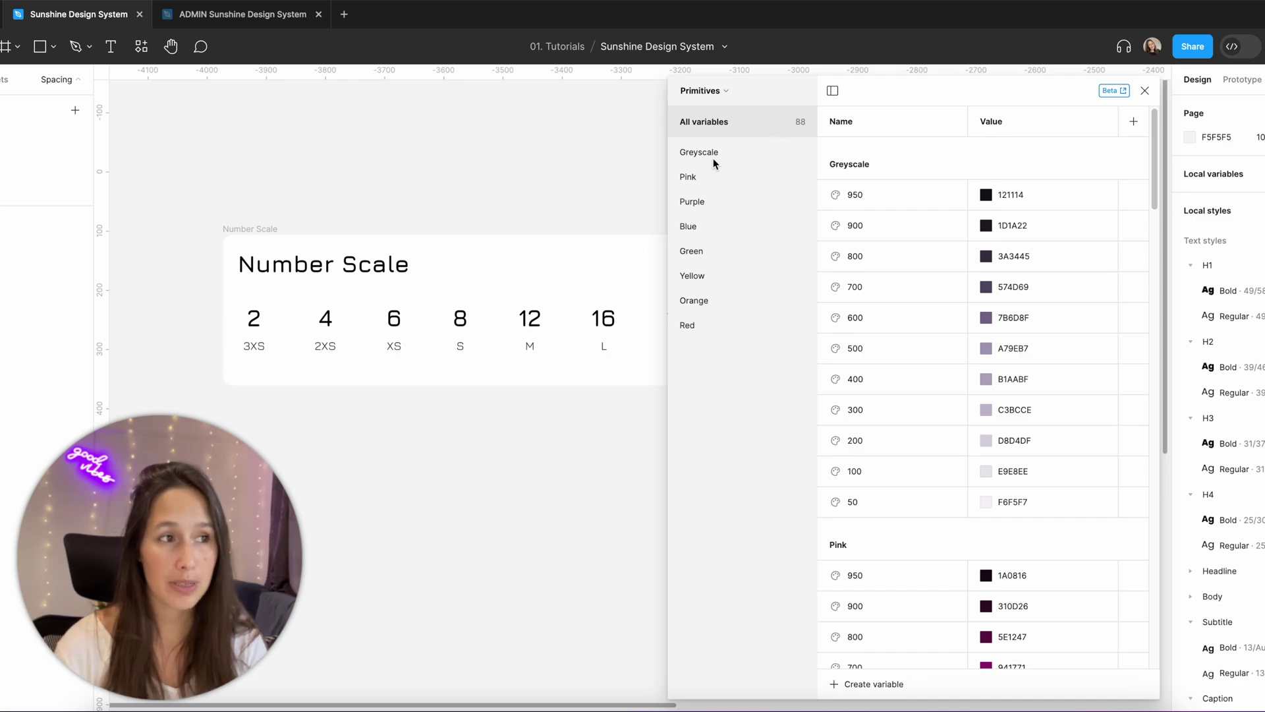
Check the Greyscale variables and the Colours folder that holds all the colour groups.
{"action": "left_click", "coordinate": [714, 156]}
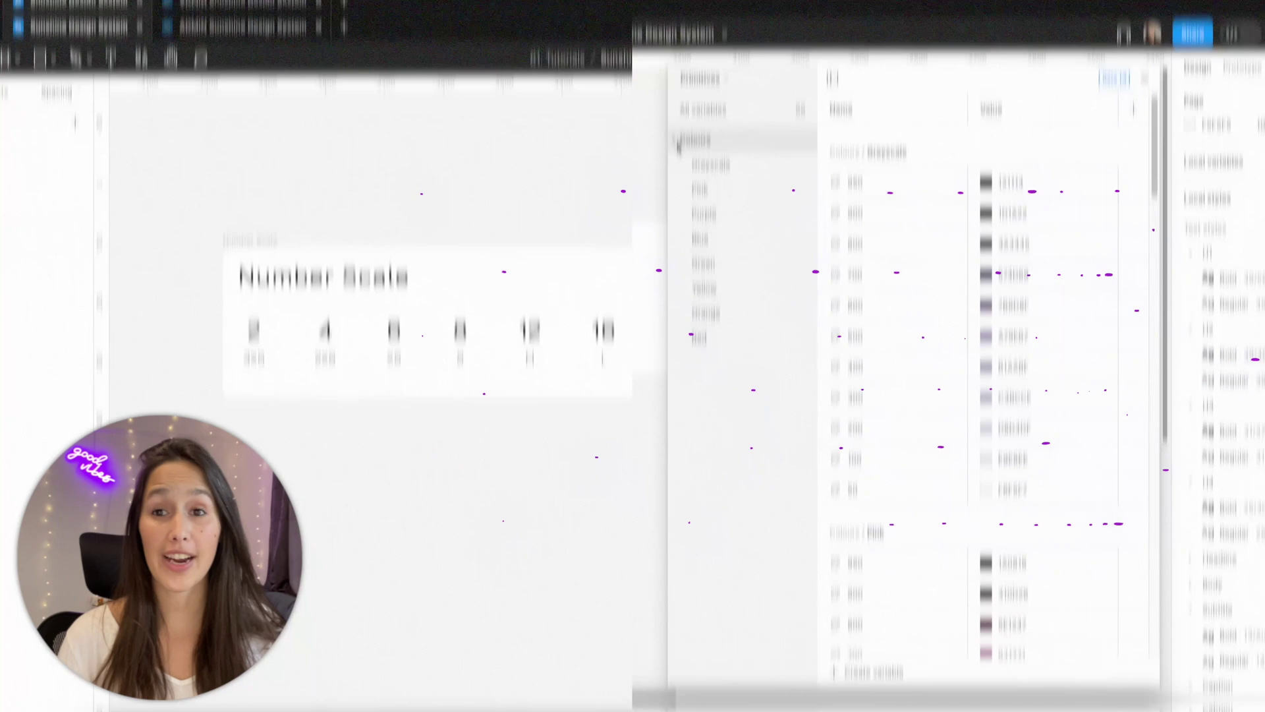
{"action": "left_click", "coordinate": [675, 154]}
{"action": "left_click", "coordinate": [675, 155]}
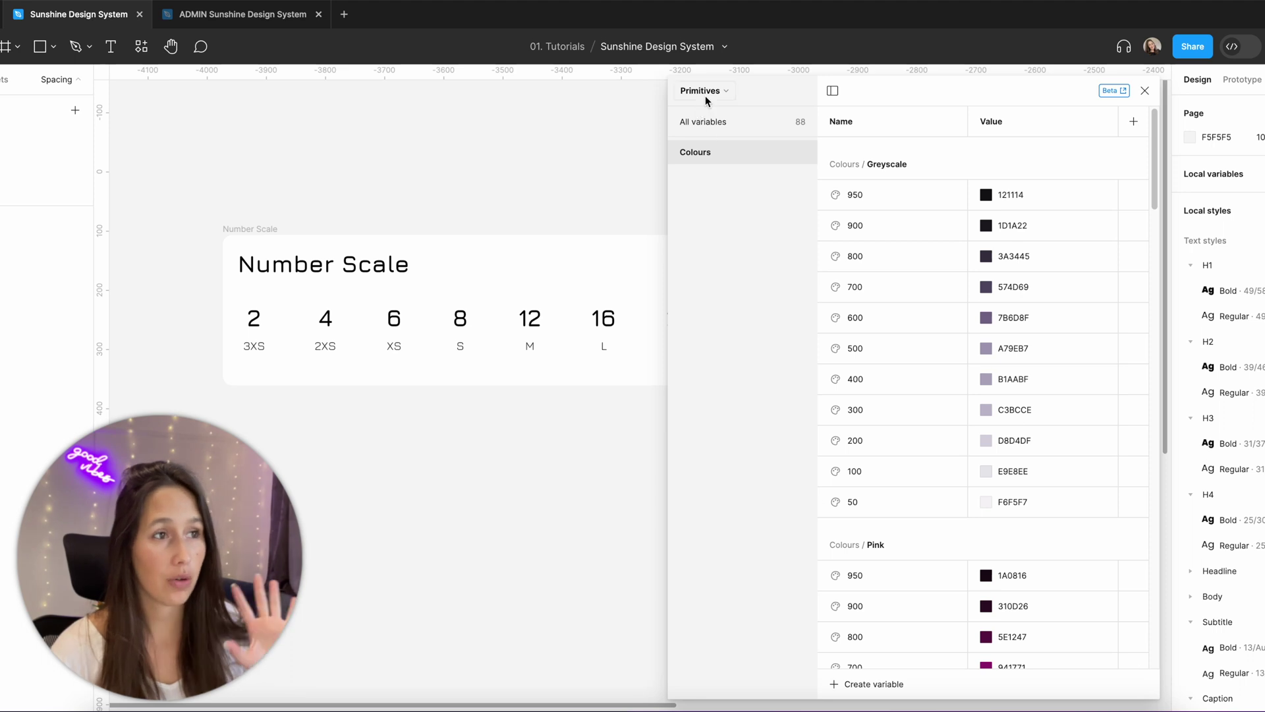
Create a number variable named "Number Scale / 2's / 3XS".
{"action": "left_click", "coordinate": [706, 120]}
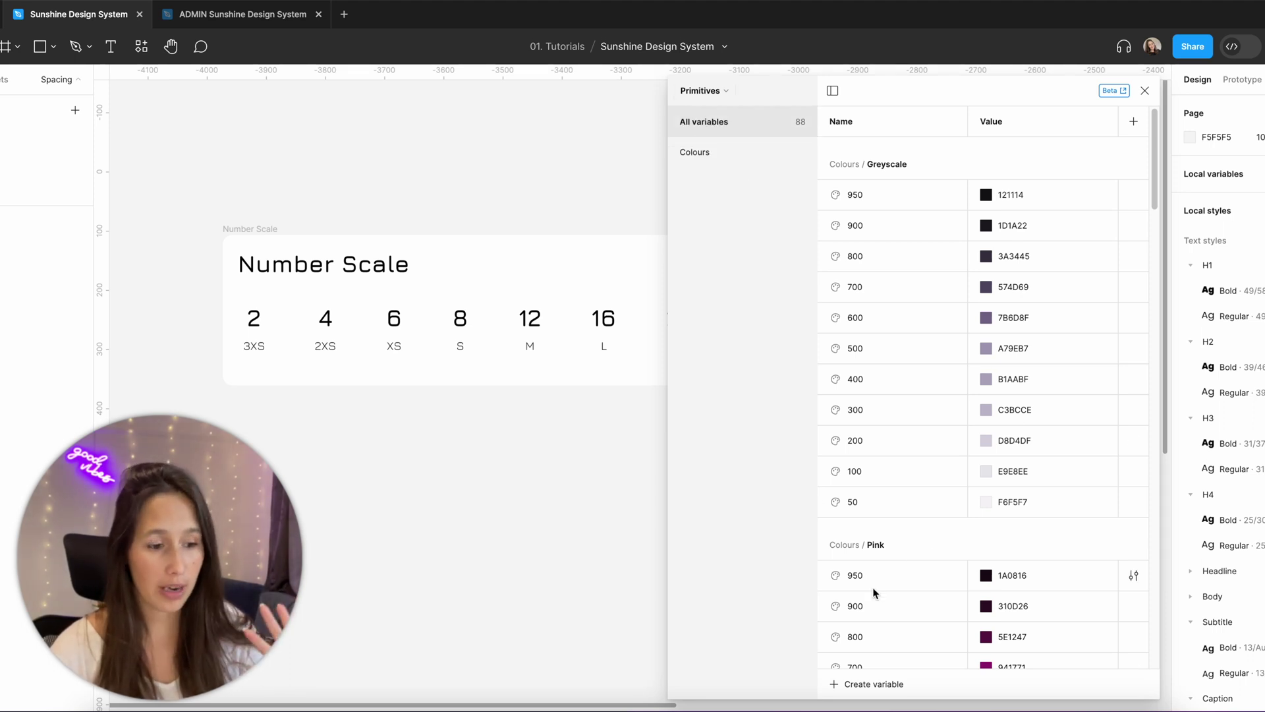
{"action": "left_click", "coordinate": [874, 685]}
{"action": "left_click", "coordinate": [907, 651]}
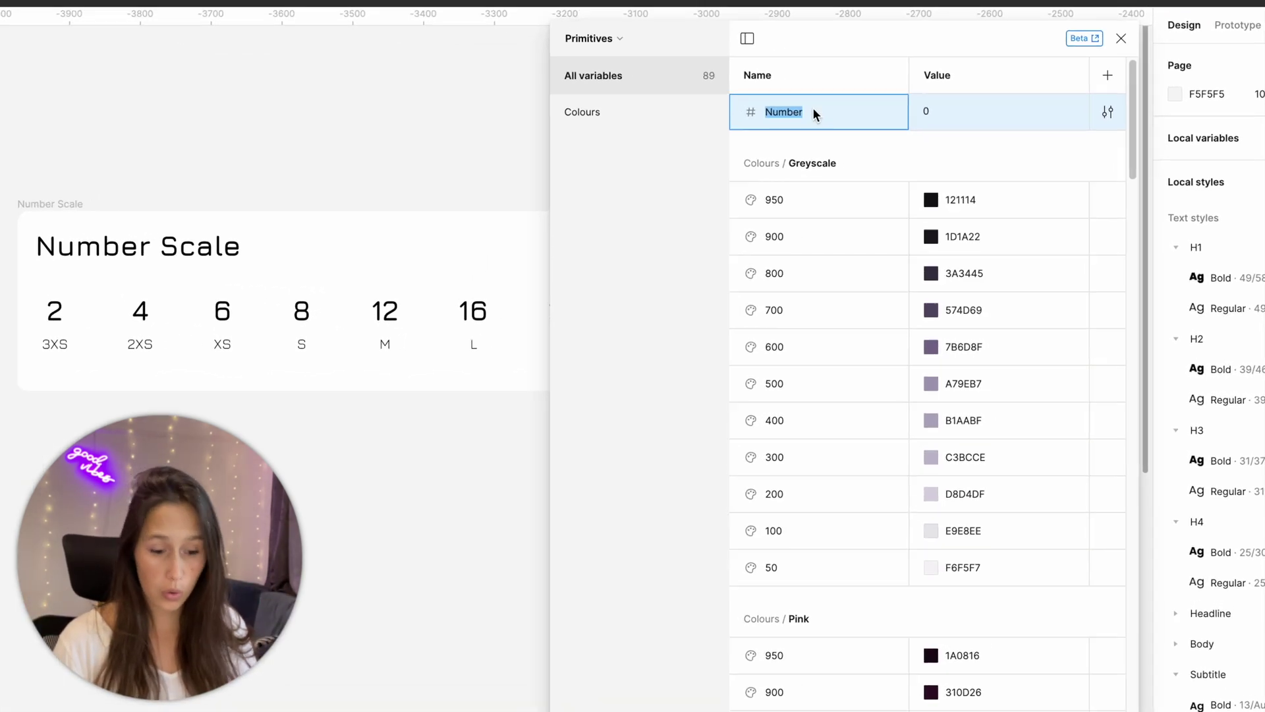
{"action": "type", "text": "Num"}
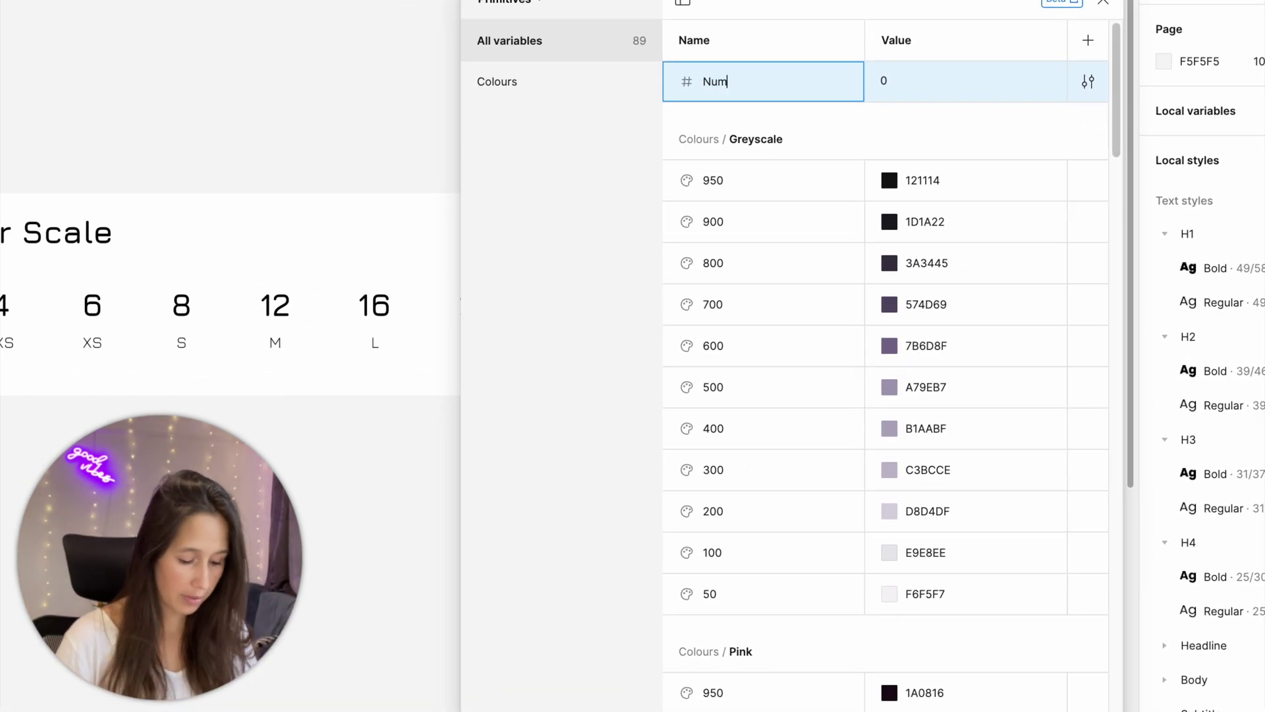
{"action": "type", "text": "ber Scale /"}
{"action": "type", "text": " 2"}
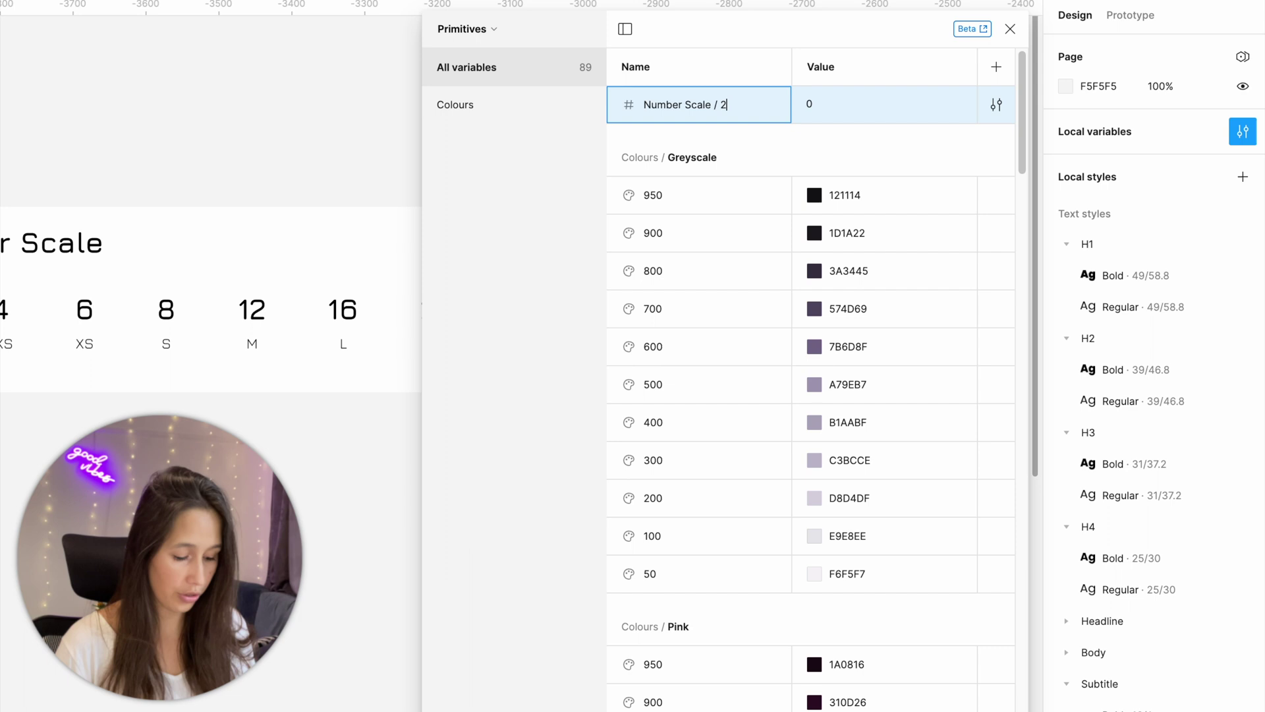
{"action": "type", "text": "'s"}
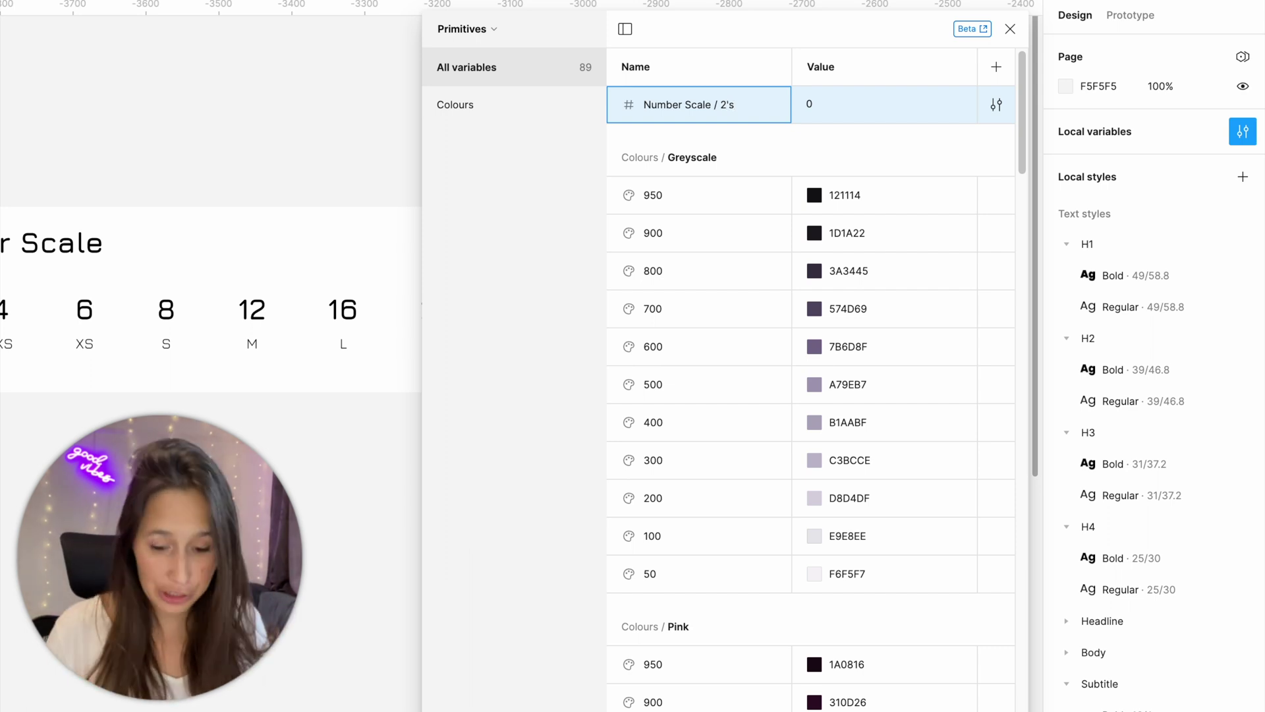
{"action": "type", "text": " /"}
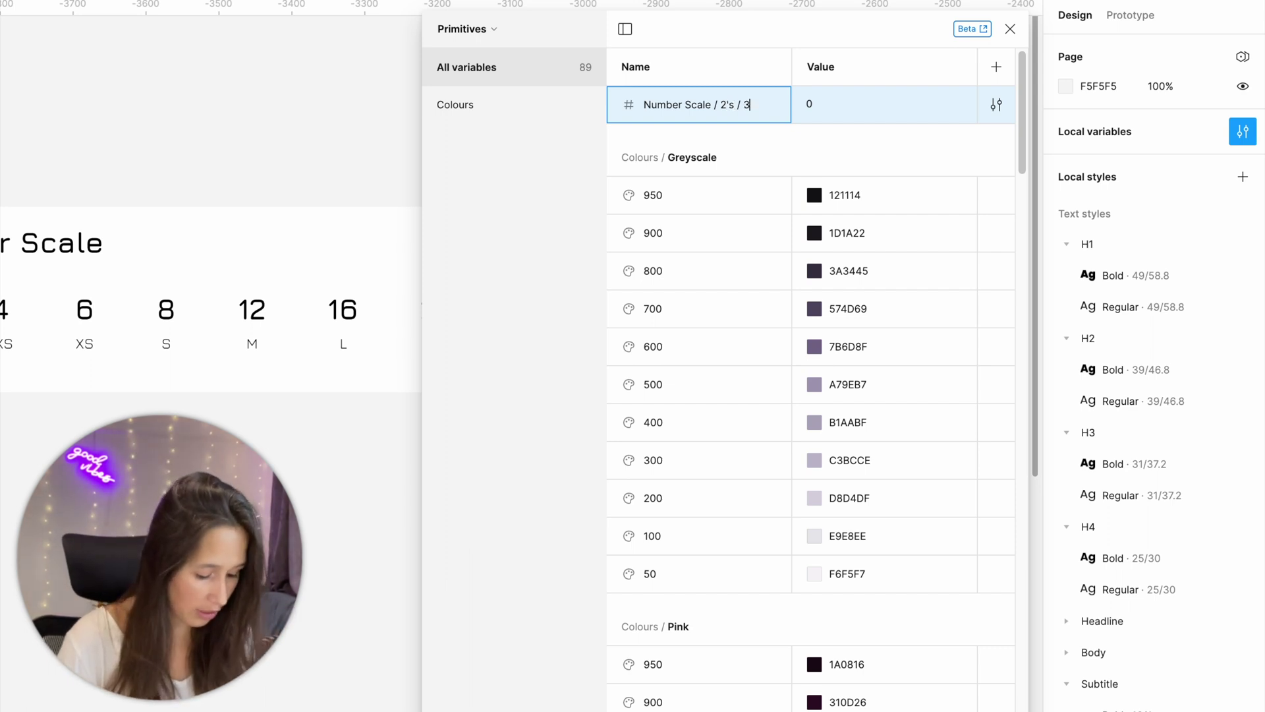
{"action": "type", "text": " 3XS"}
{"action": "key", "text": "Return"}
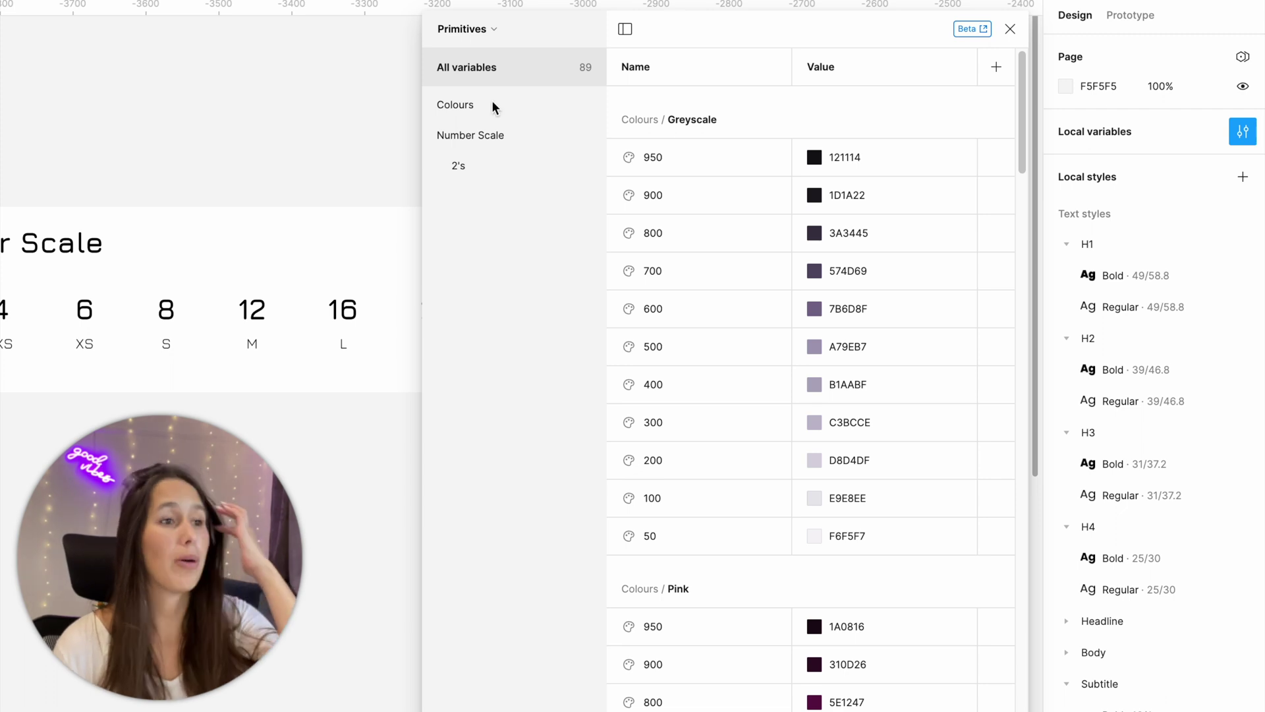
Browse the new Number Scale and 2's groups, then the full variable list.
{"action": "left_click", "coordinate": [478, 139]}
{"action": "left_click", "coordinate": [476, 163]}
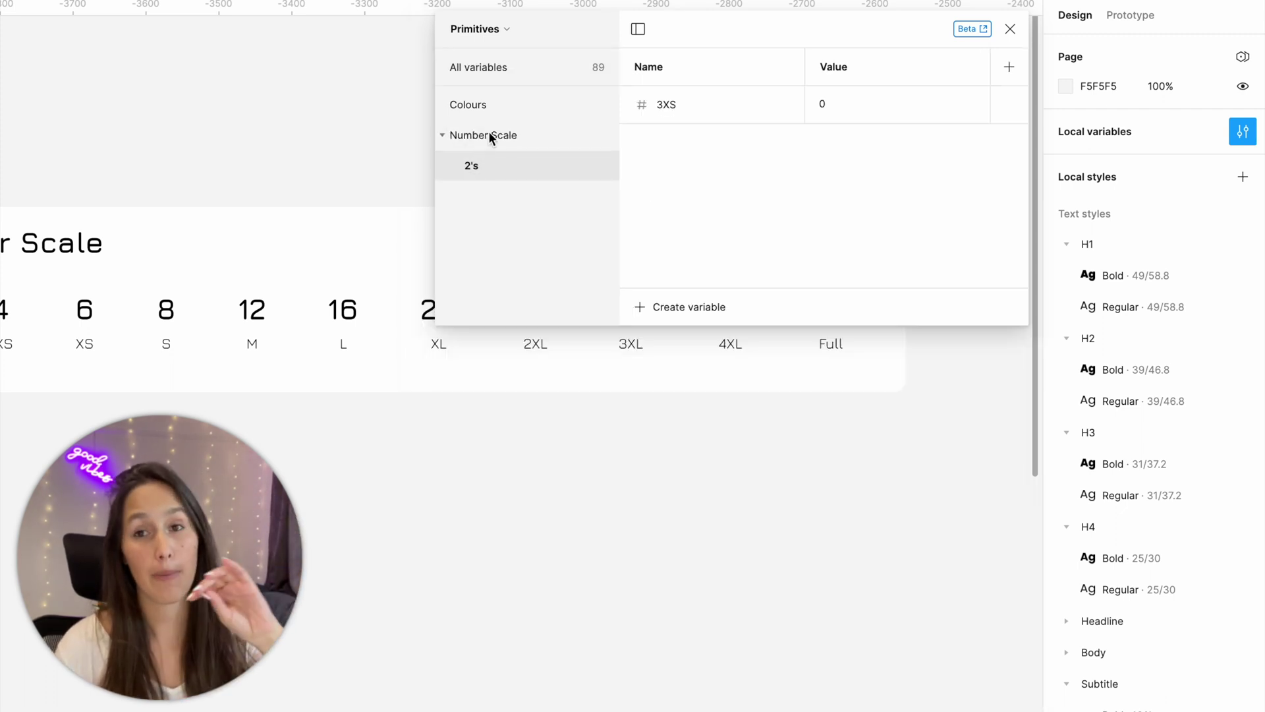
{"action": "left_click", "coordinate": [489, 136]}
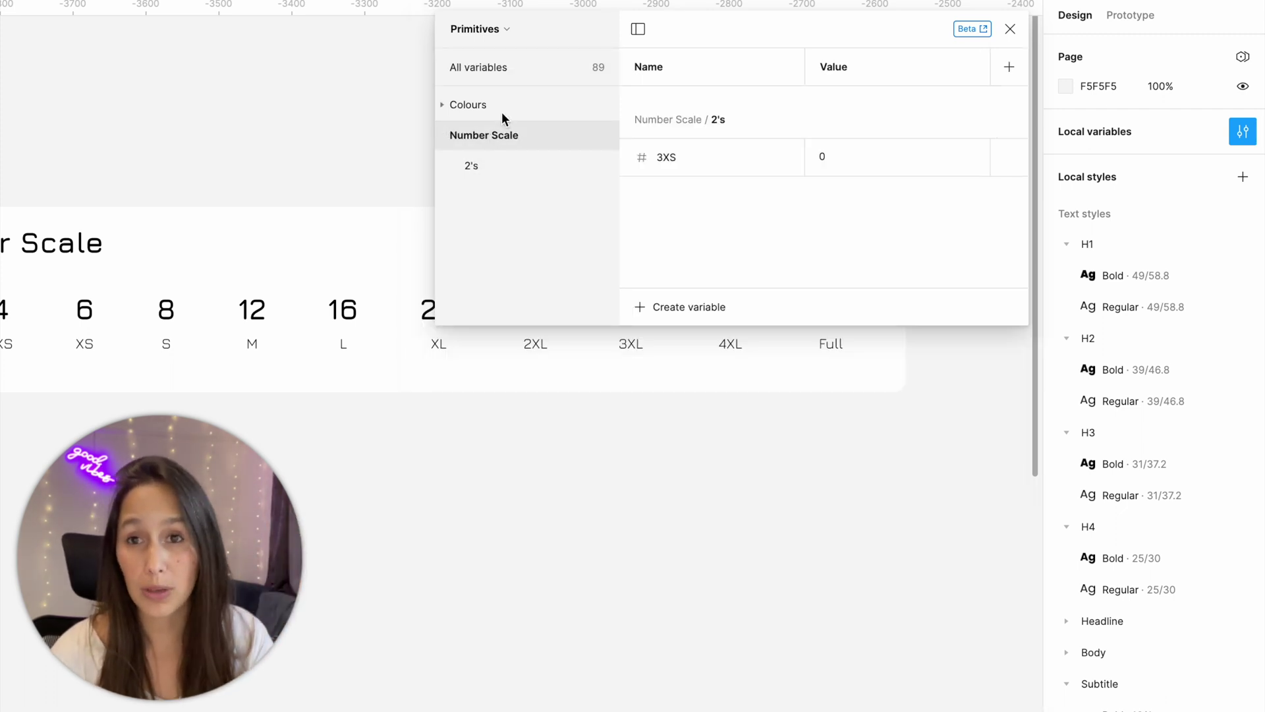
{"action": "left_click", "coordinate": [514, 176]}
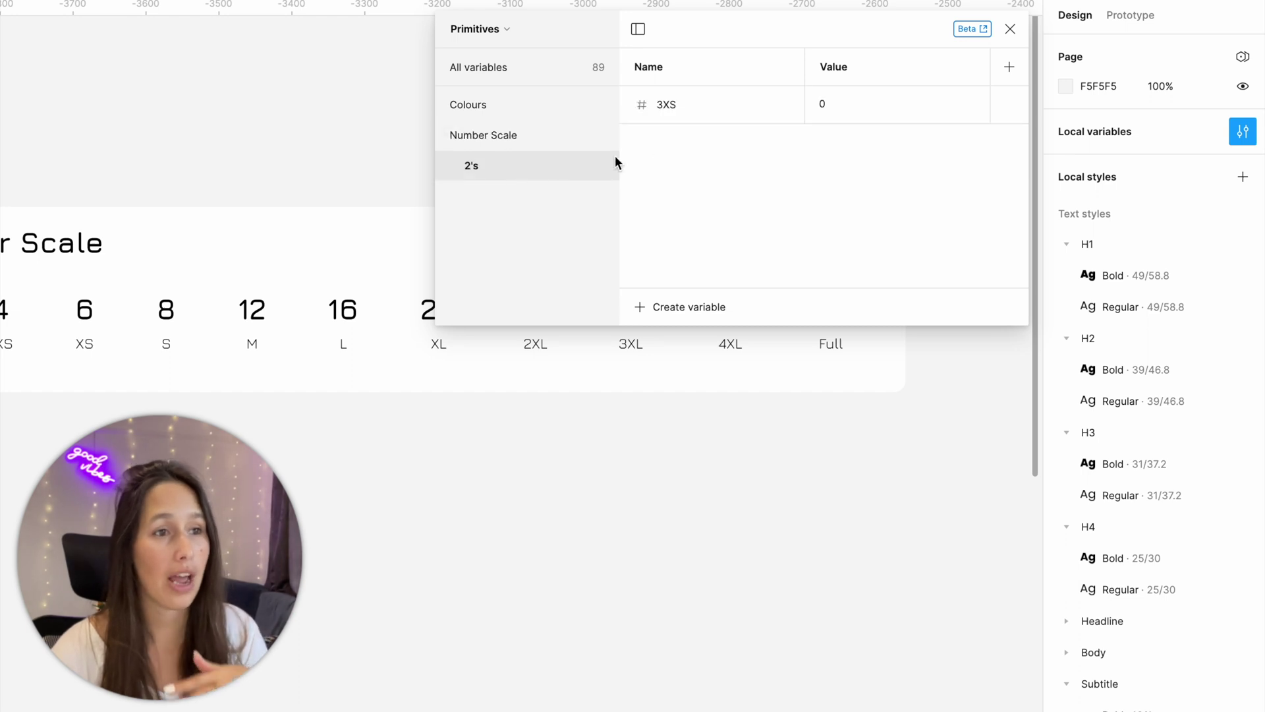
{"action": "left_click", "coordinate": [705, 101]}
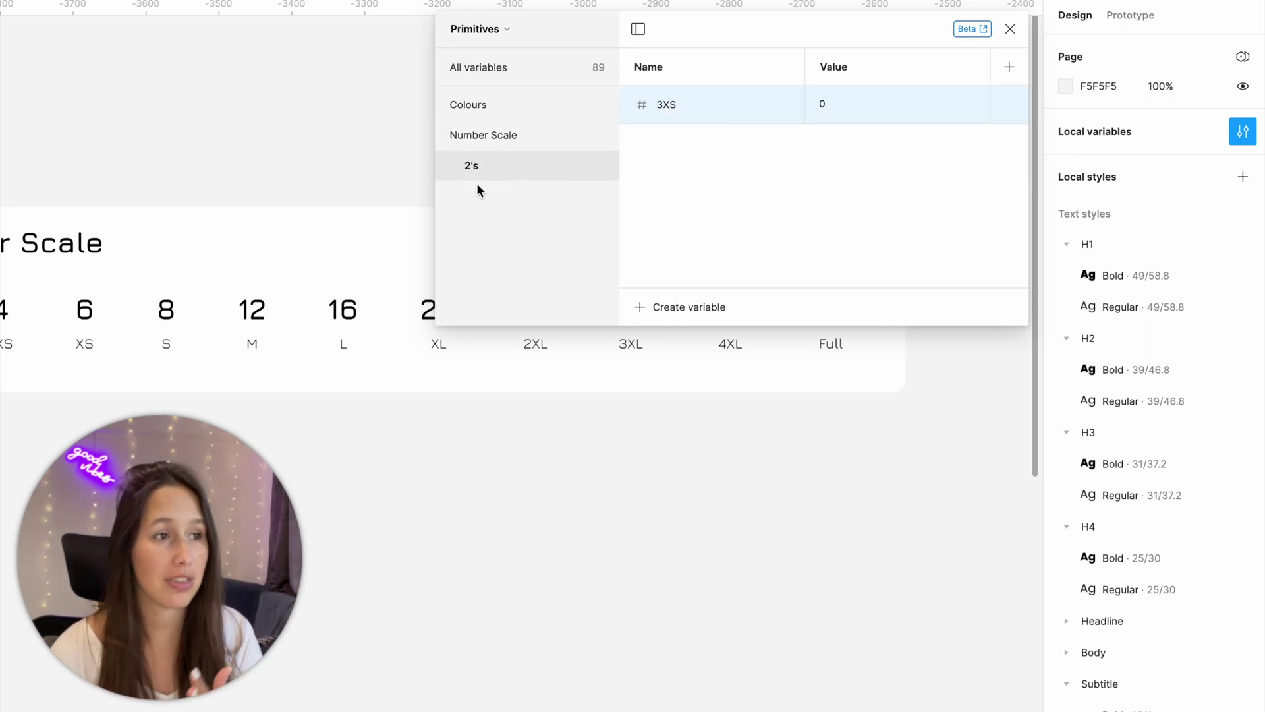
{"action": "left_click", "coordinate": [493, 173]}
{"action": "left_click", "coordinate": [501, 136]}
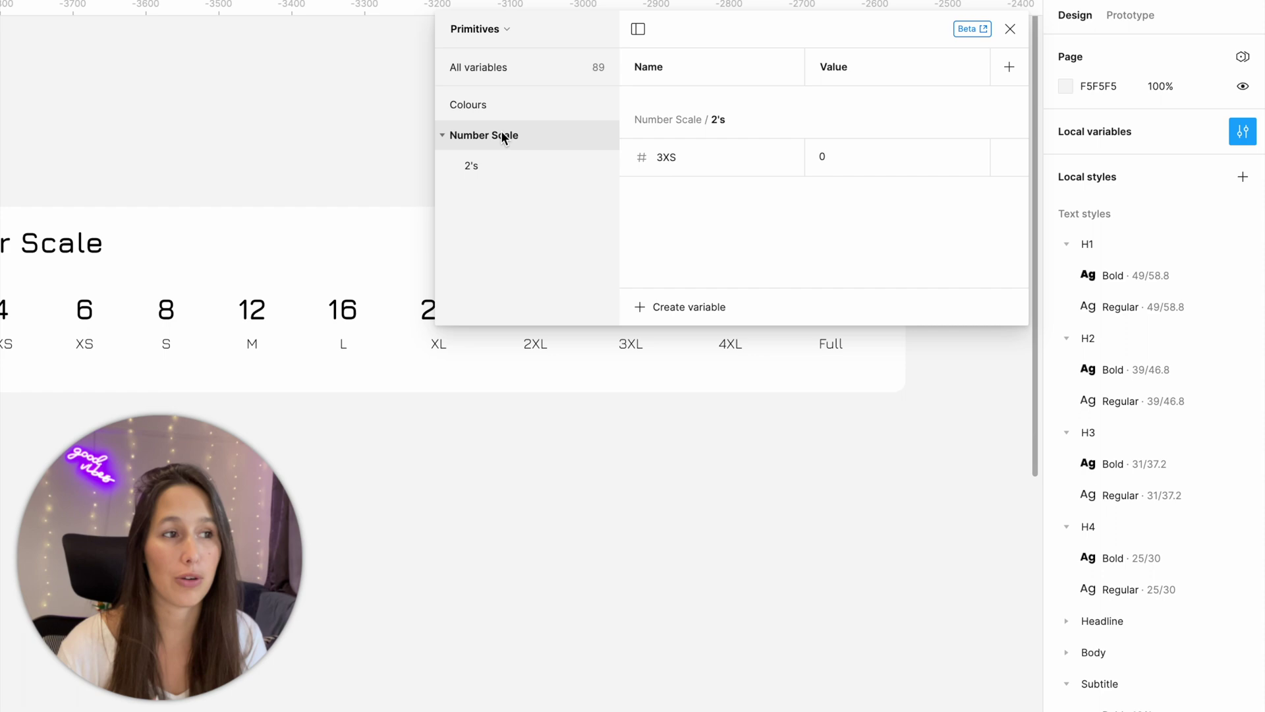
{"action": "left_click", "coordinate": [500, 62]}
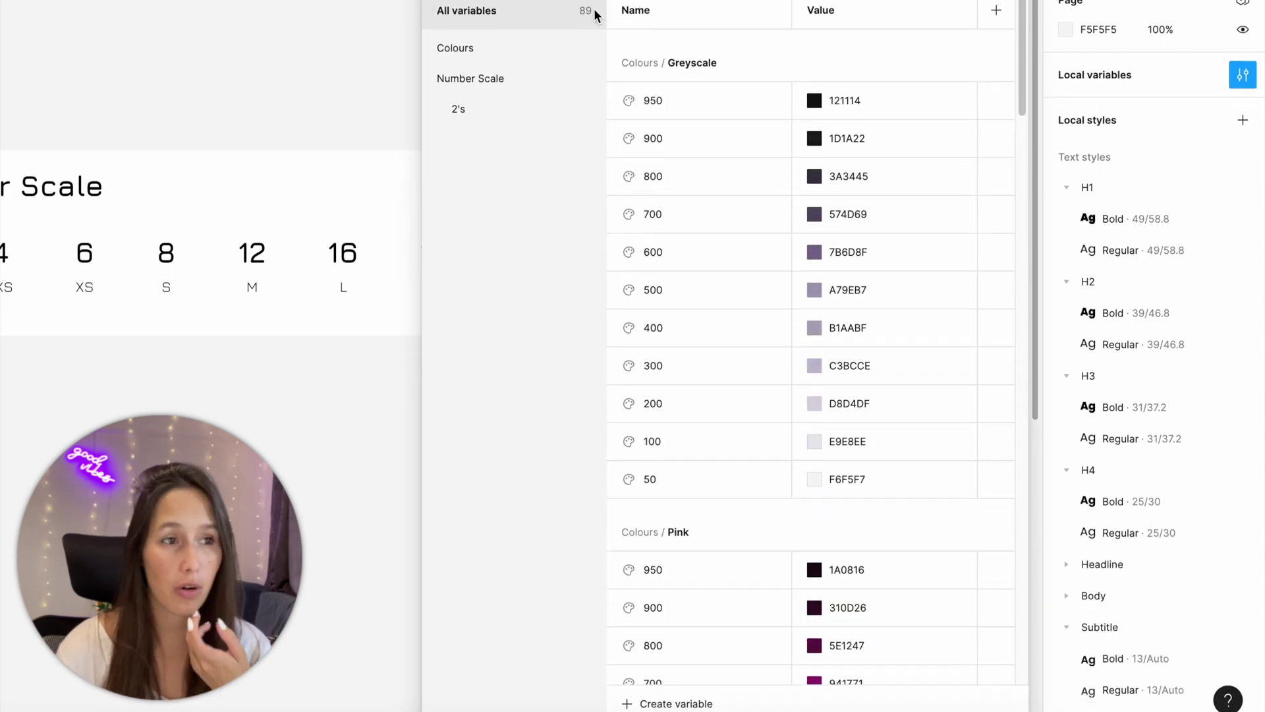
{"action": "scroll", "coordinate": [667, 113], "scroll_direction": "down", "scroll_amount": 10}
{"action": "scroll", "coordinate": [669, 30], "scroll_direction": "down", "scroll_amount": 20}
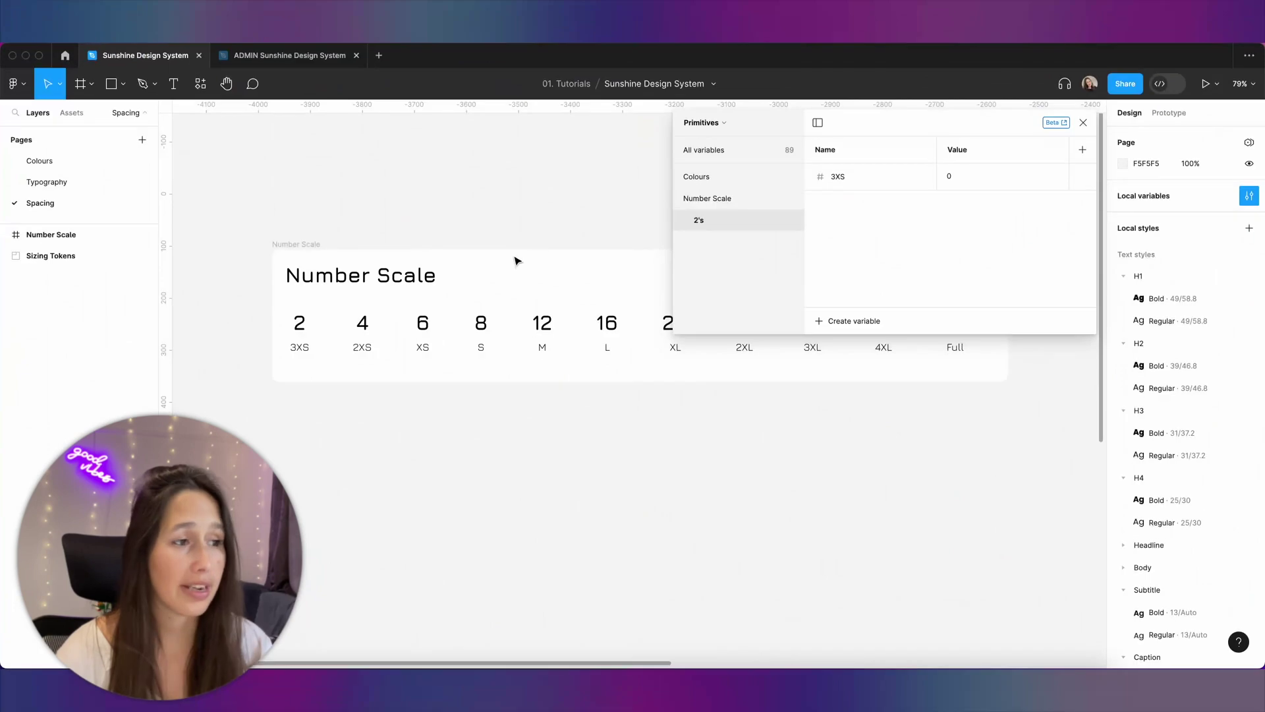
{"action": "scroll", "coordinate": [541, 310], "scroll_direction": "up", "scroll_amount": 2}
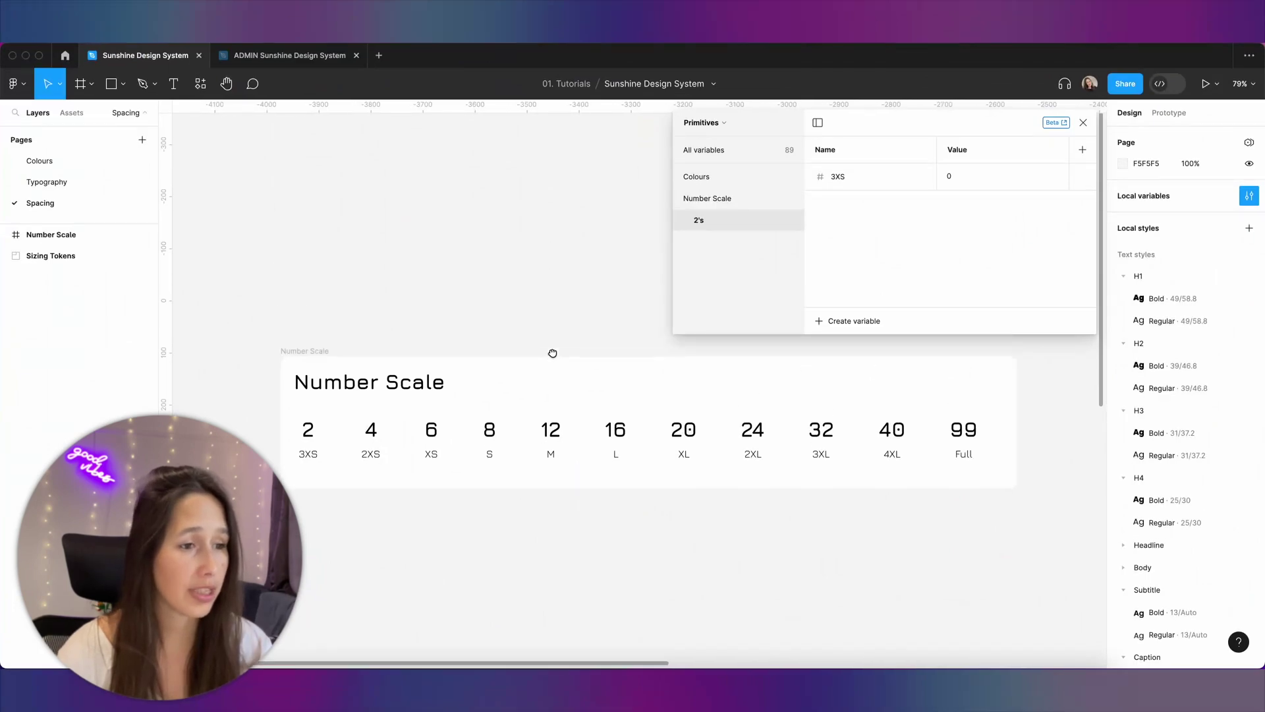
Give 3XS the value 2 and add number variable 2XS valued 4.
{"action": "left_click", "coordinate": [1022, 173]}
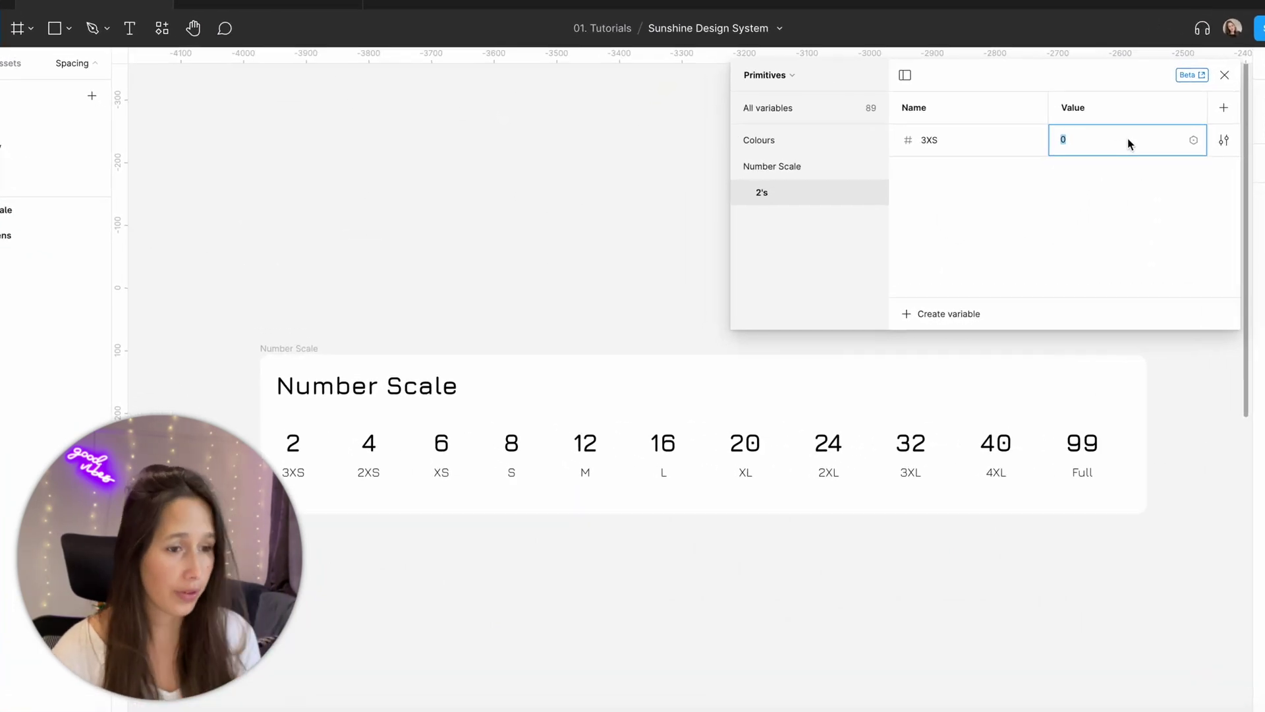
{"action": "type", "text": "2"}
{"action": "left_click", "coordinate": [951, 315]}
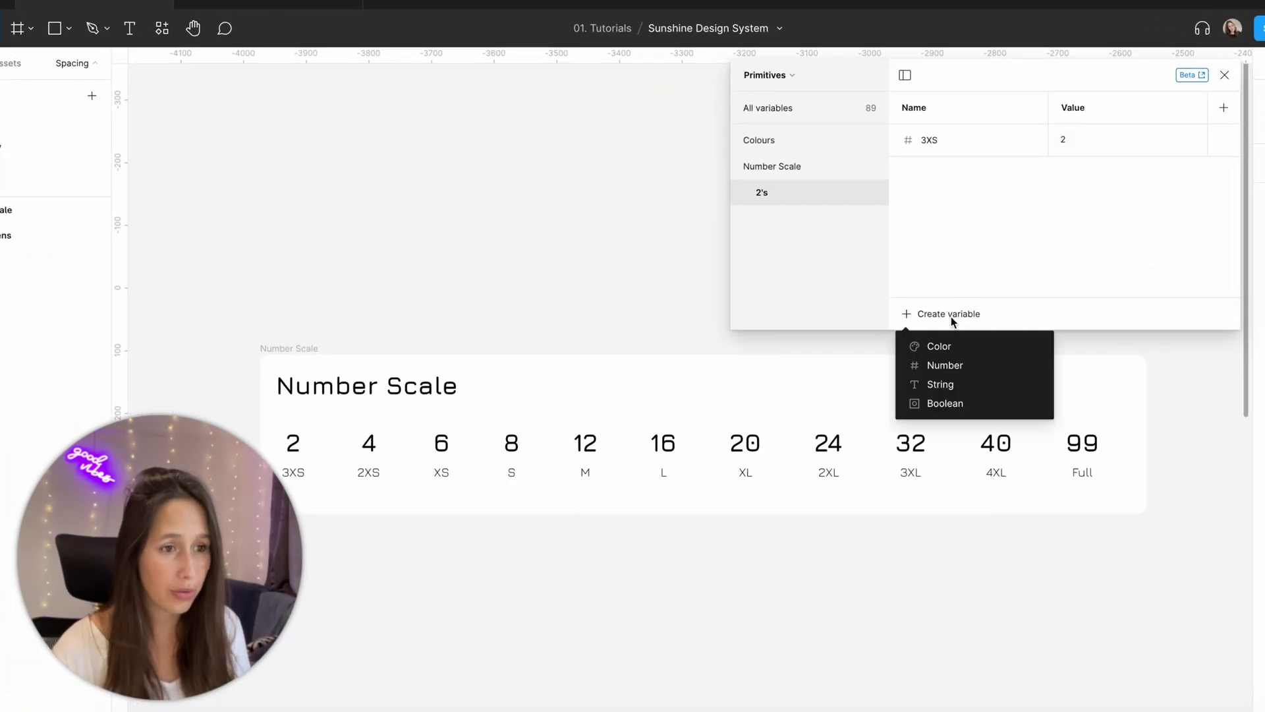
{"action": "left_click", "coordinate": [954, 366]}
{"action": "type", "text": "2"}
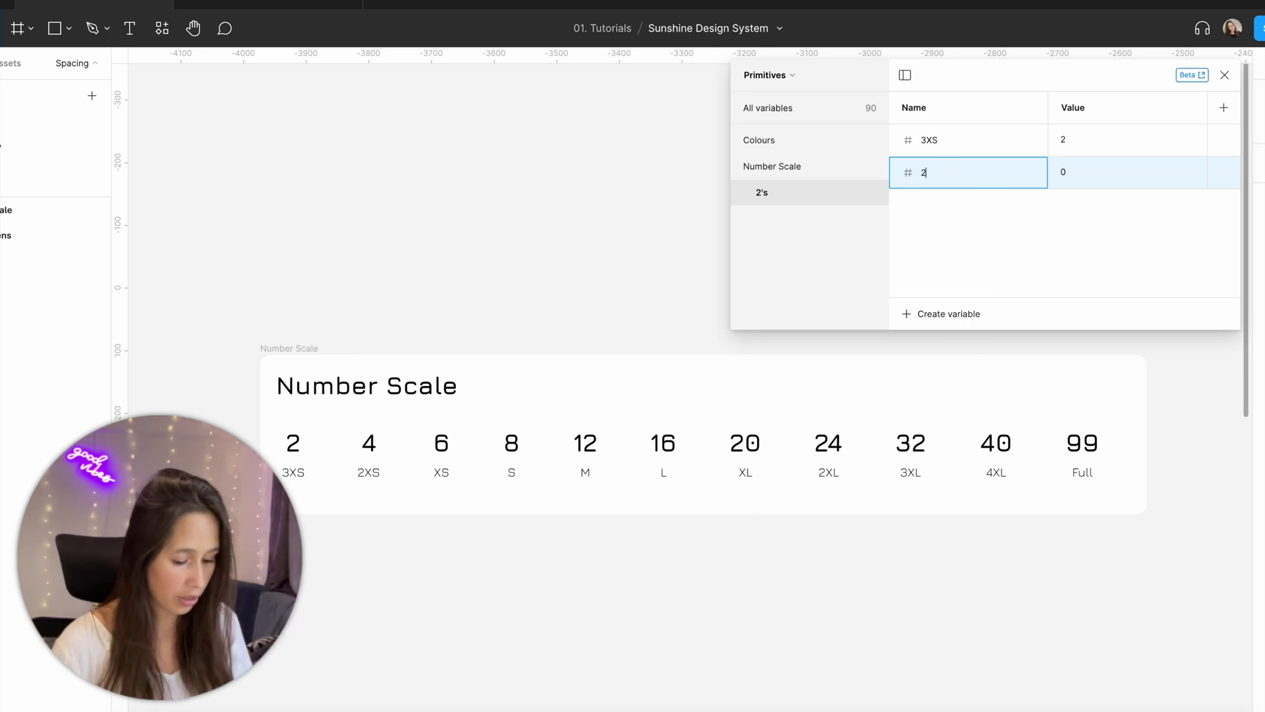
{"action": "type", "text": "XS"}
{"action": "left_click", "coordinate": [1070, 172]}
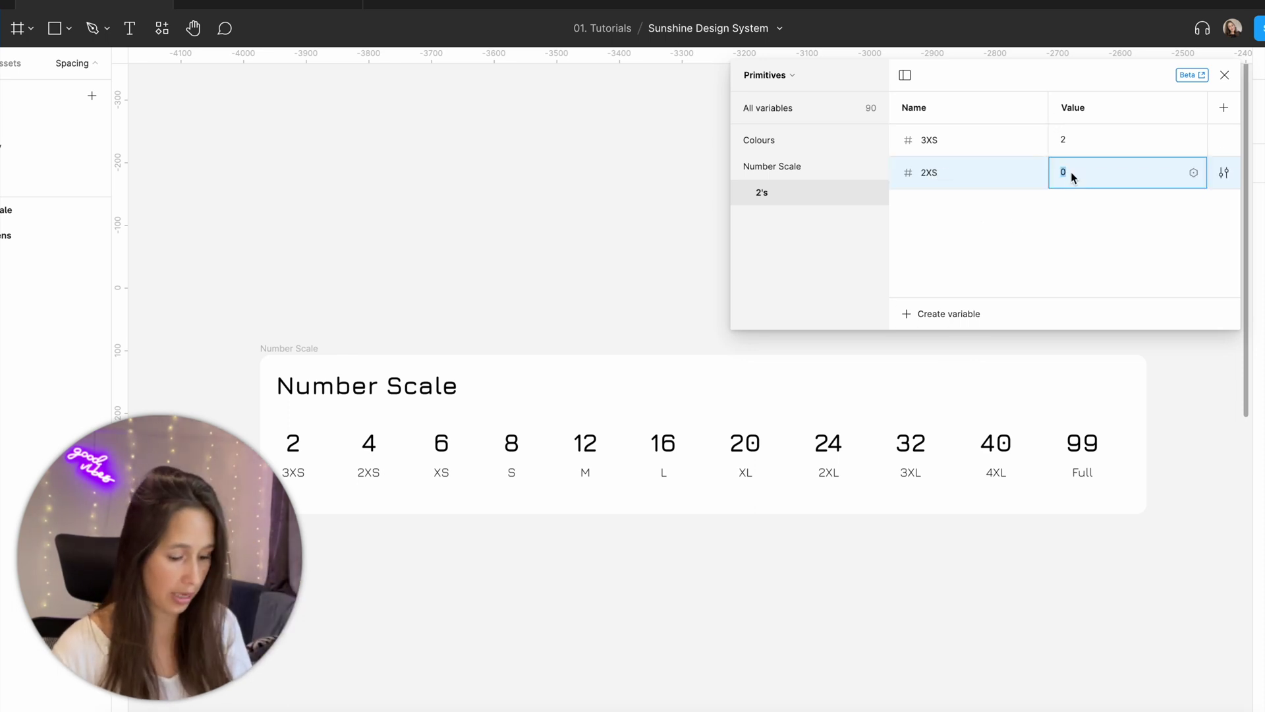
{"action": "type", "text": "4"}
Add number variables XS valued 6 and Full valued 999.
{"action": "left_click", "coordinate": [952, 305]}
{"action": "type", "text": "XS"}
{"action": "key", "text": "Tab"}
{"action": "type", "text": "6"}
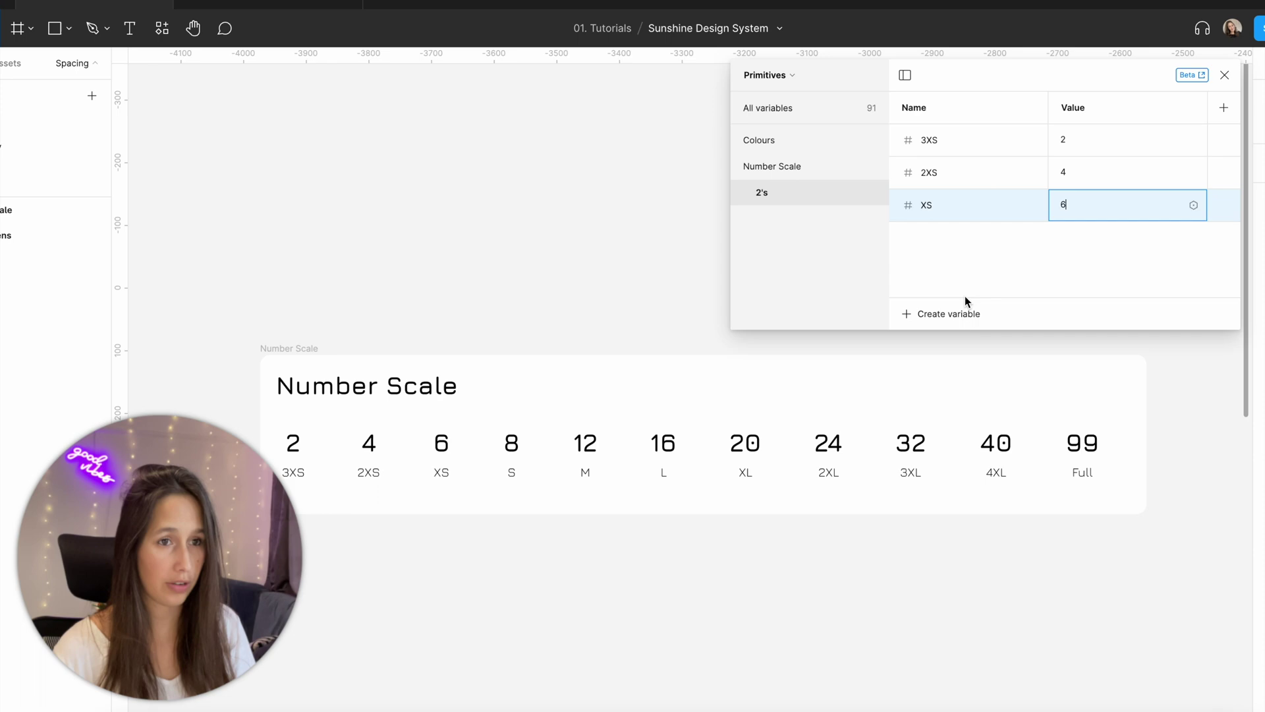
{"action": "key", "text": "Return"}
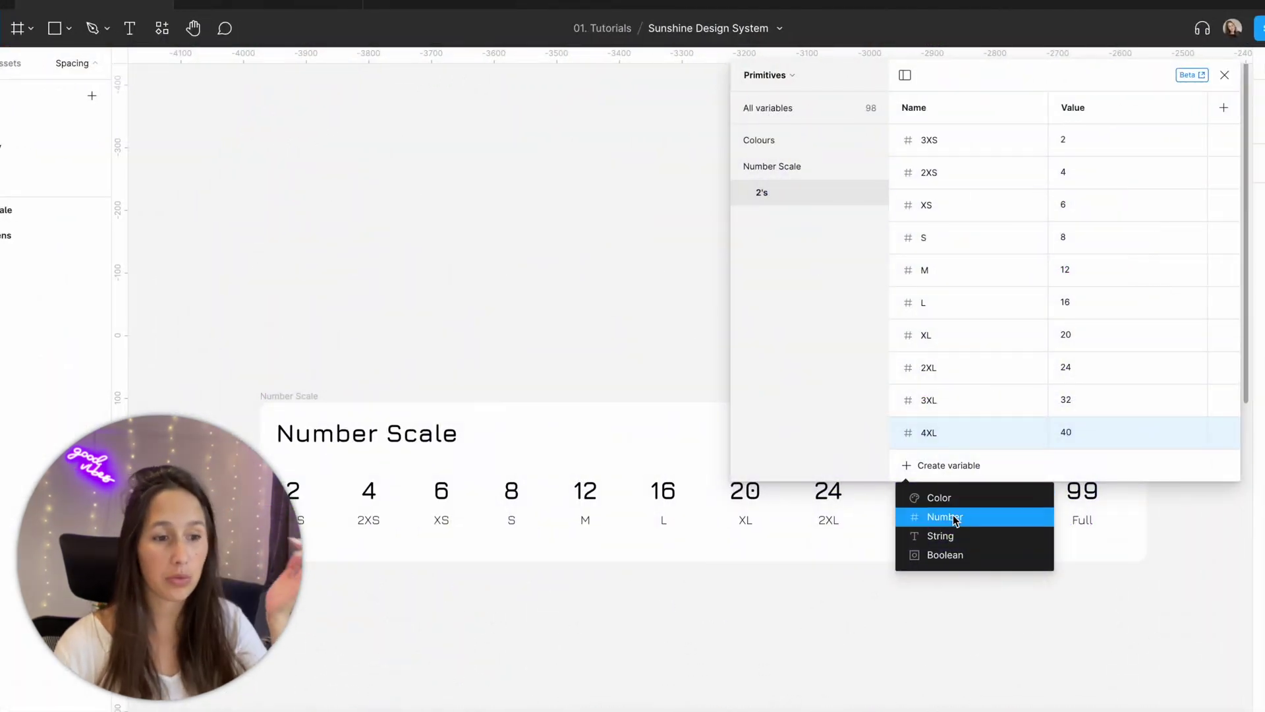
{"action": "left_click", "coordinate": [954, 518]}
{"action": "type", "text": "Full"}
{"action": "key", "text": "Tab"}
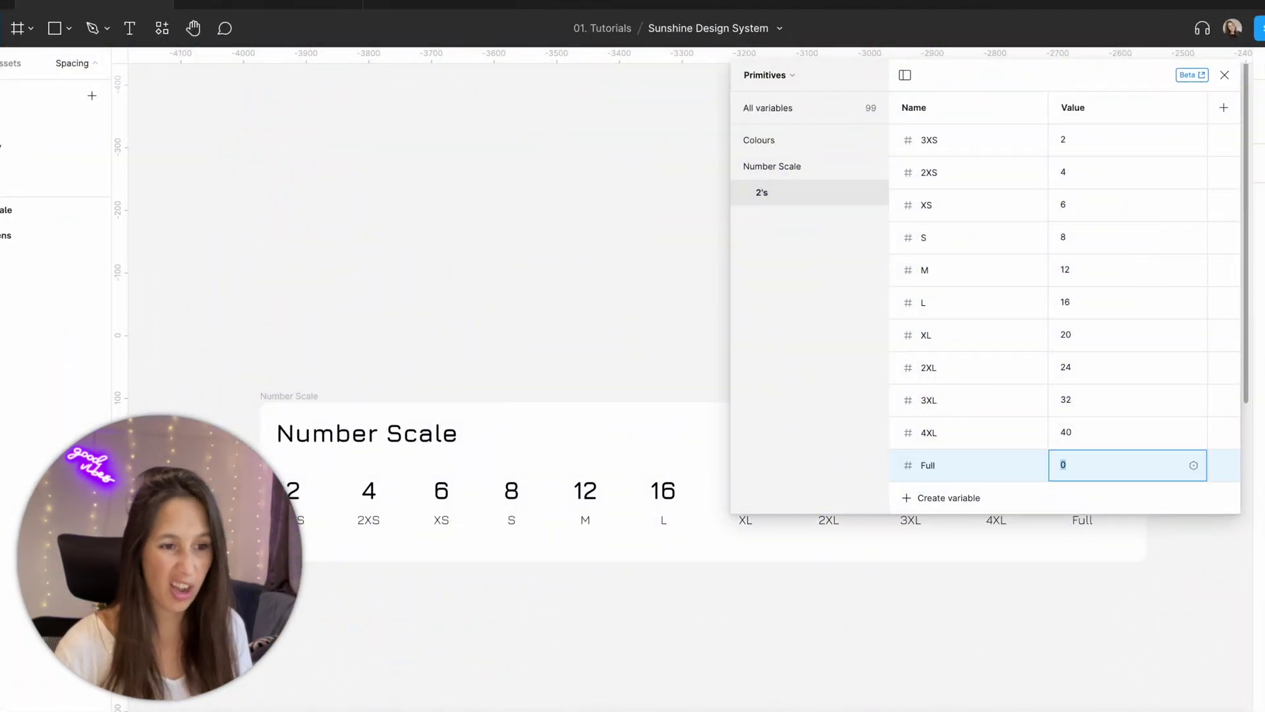
{"action": "type", "text": "999"}
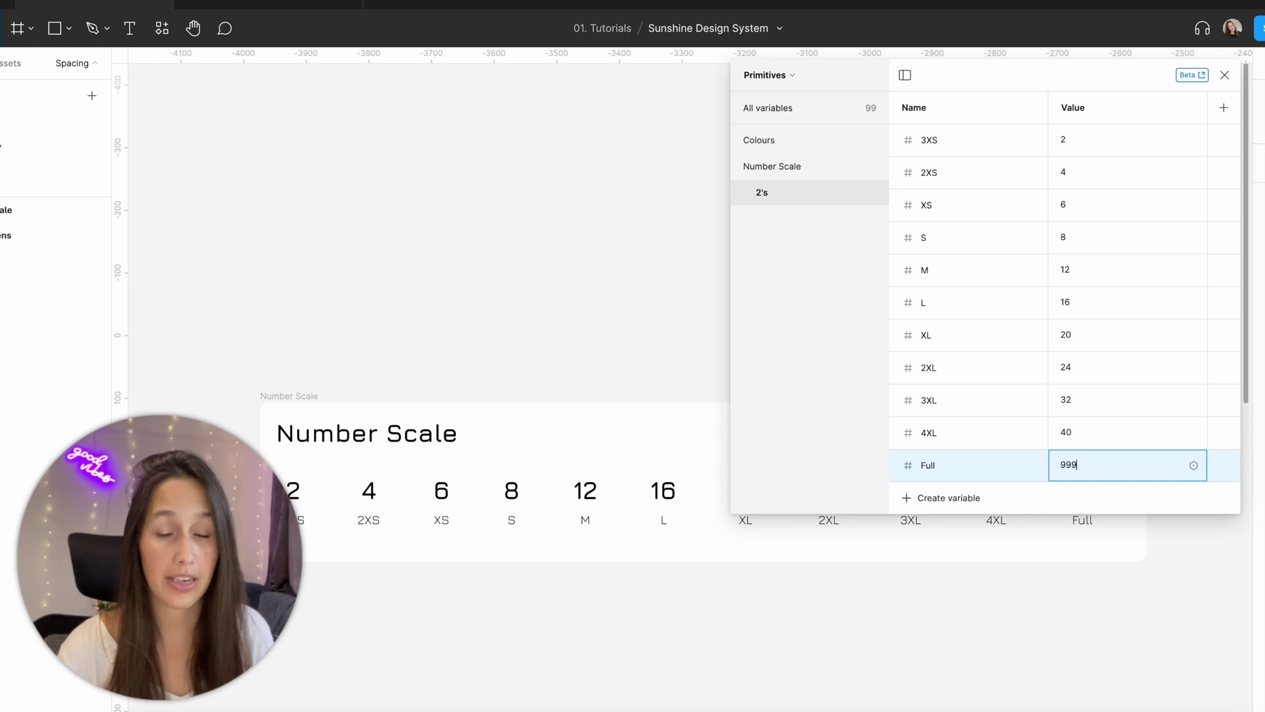
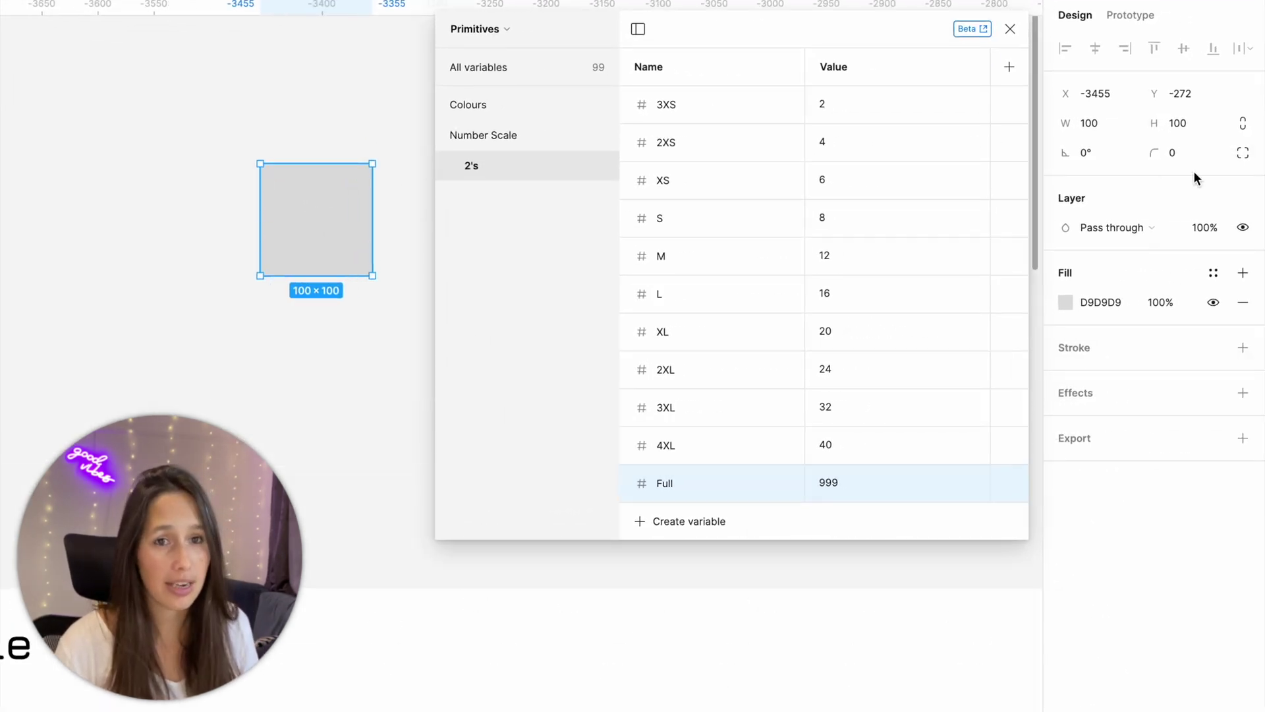
Round the square's corners with Number Scale/2's 3XS for radius 2, then review the variable list.
{"action": "left_click", "coordinate": [1224, 156]}
{"action": "left_click", "coordinate": [1184, 302]}
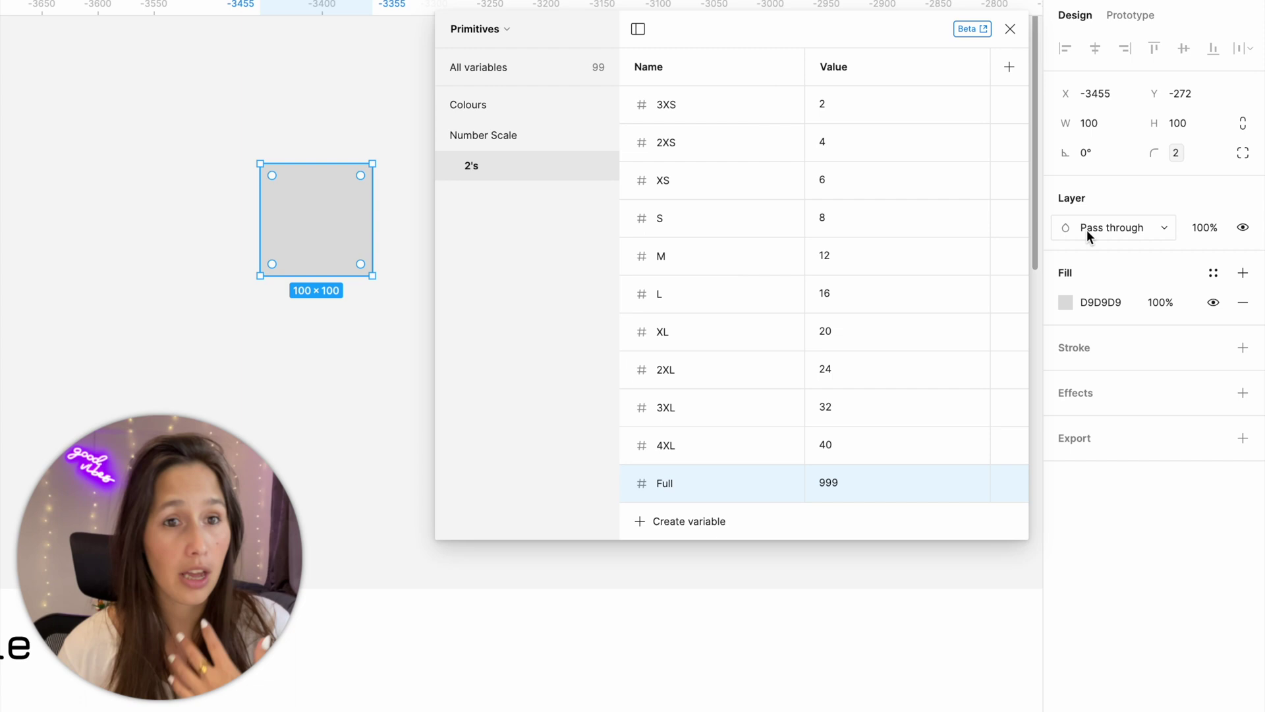
{"action": "left_click", "coordinate": [1218, 153]}
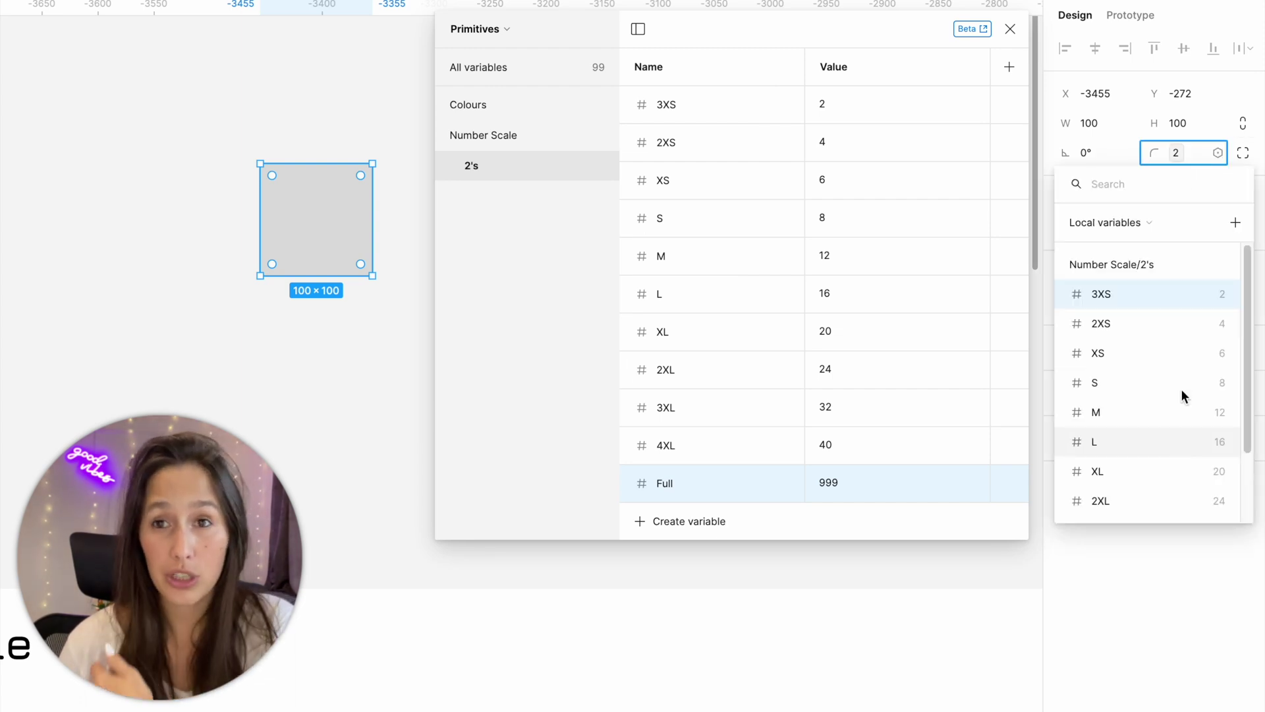
{"action": "scroll", "coordinate": [1170, 422], "scroll_direction": "down", "scroll_amount": 3}
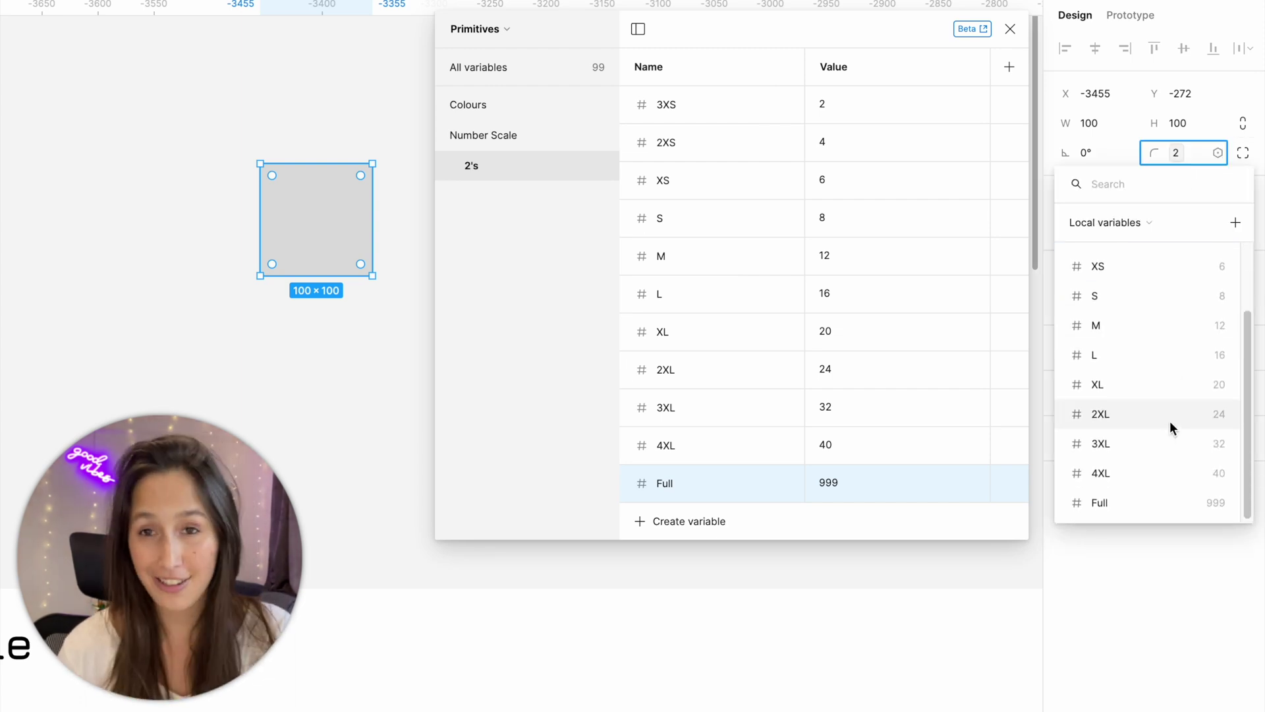
{"action": "scroll", "coordinate": [1170, 420], "scroll_direction": "up", "scroll_amount": 3}
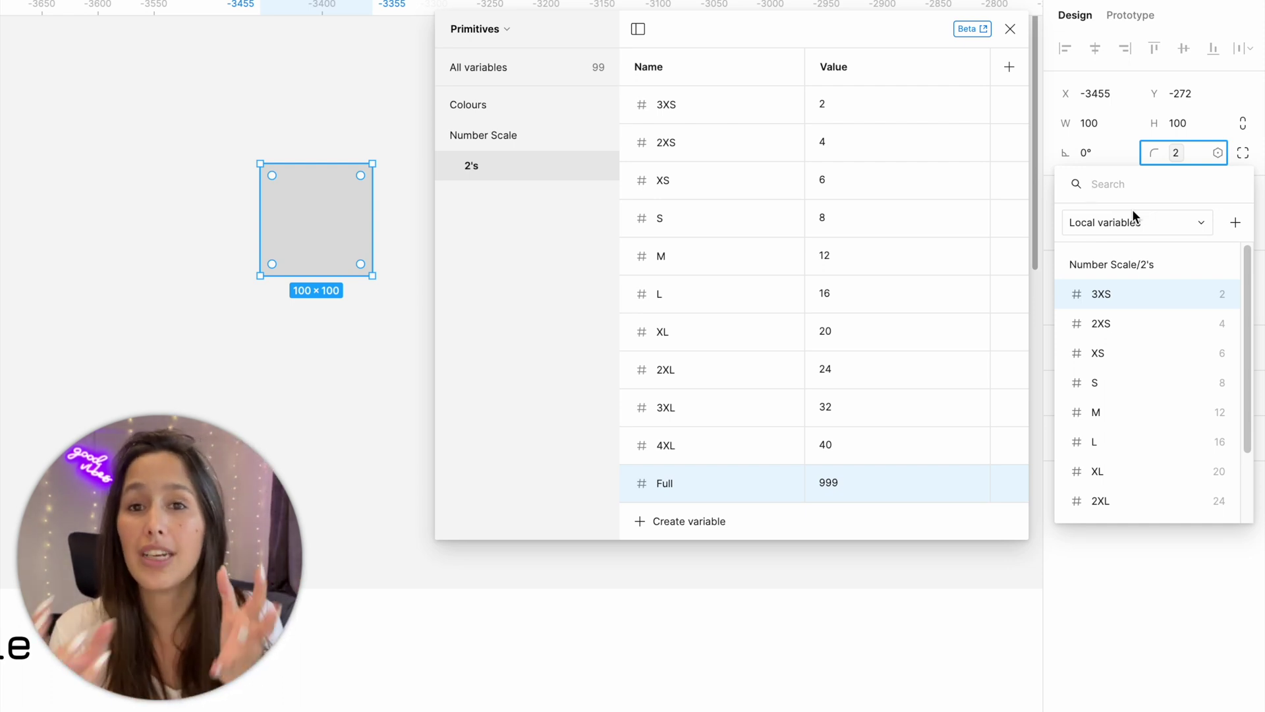
{"action": "left_click", "coordinate": [559, 275]}
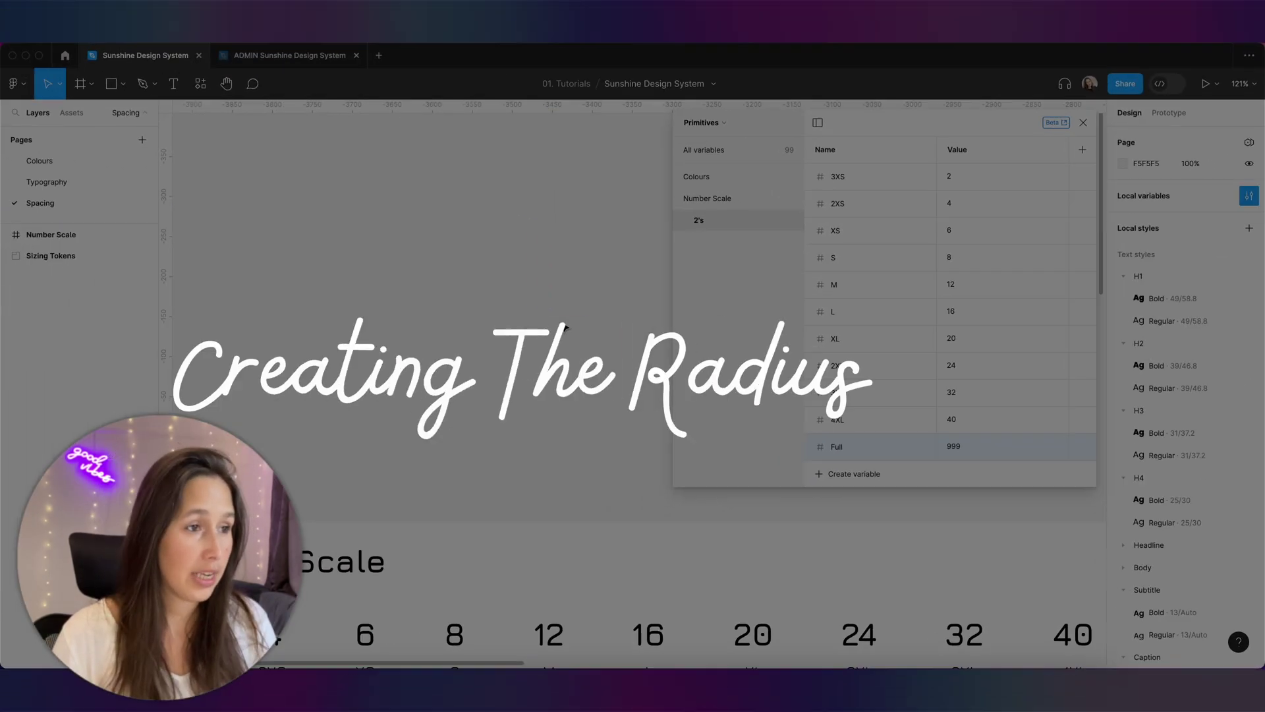
Open Local variables and the Primitives collection dropdown to create a new collection.
{"action": "scroll", "coordinate": [565, 326], "scroll_direction": "right", "scroll_amount": 15}
{"action": "scroll", "coordinate": [565, 327], "scroll_direction": "down", "scroll_amount": 5}
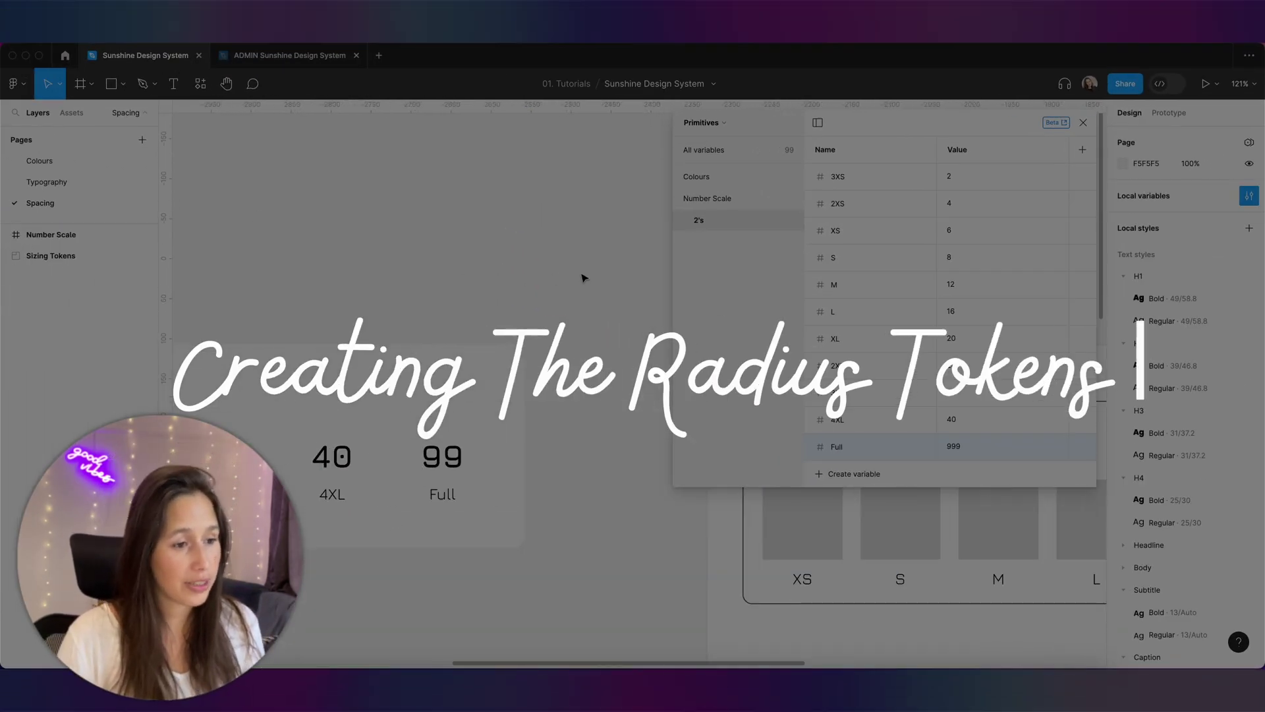
{"action": "scroll", "coordinate": [264, 216], "scroll_direction": "down", "scroll_amount": 3}
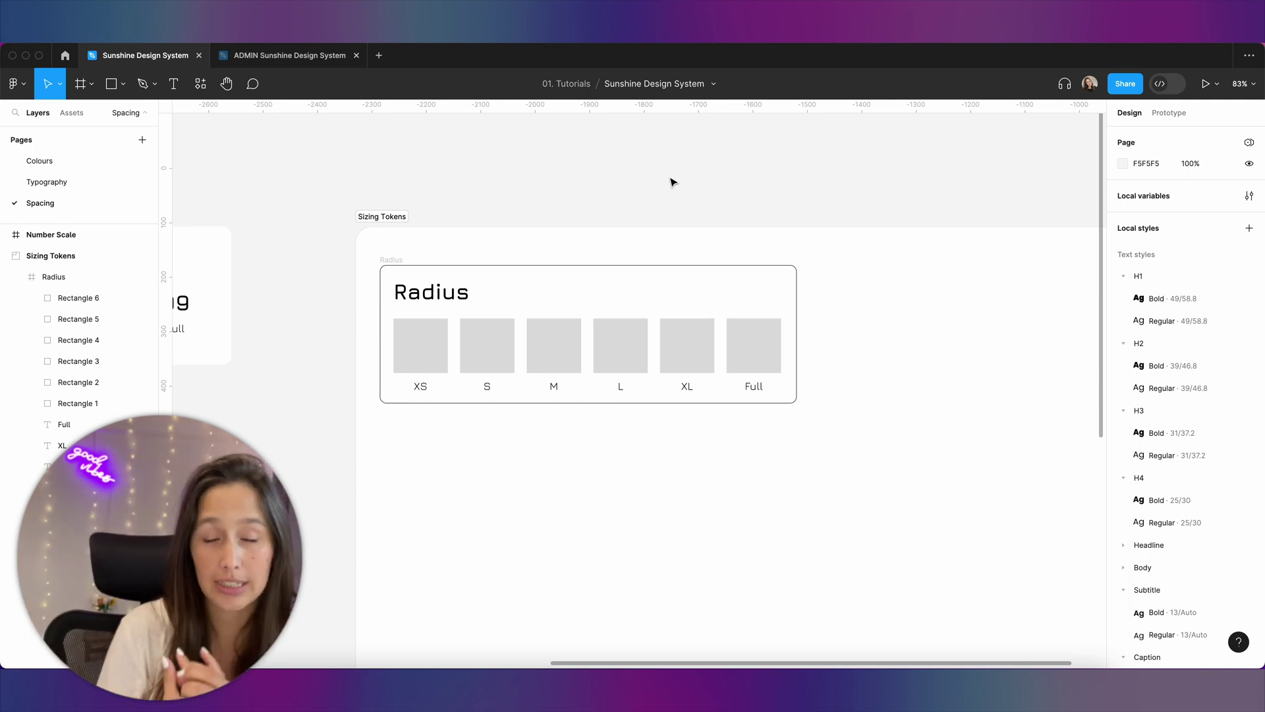
{"action": "left_click", "coordinate": [1250, 196]}
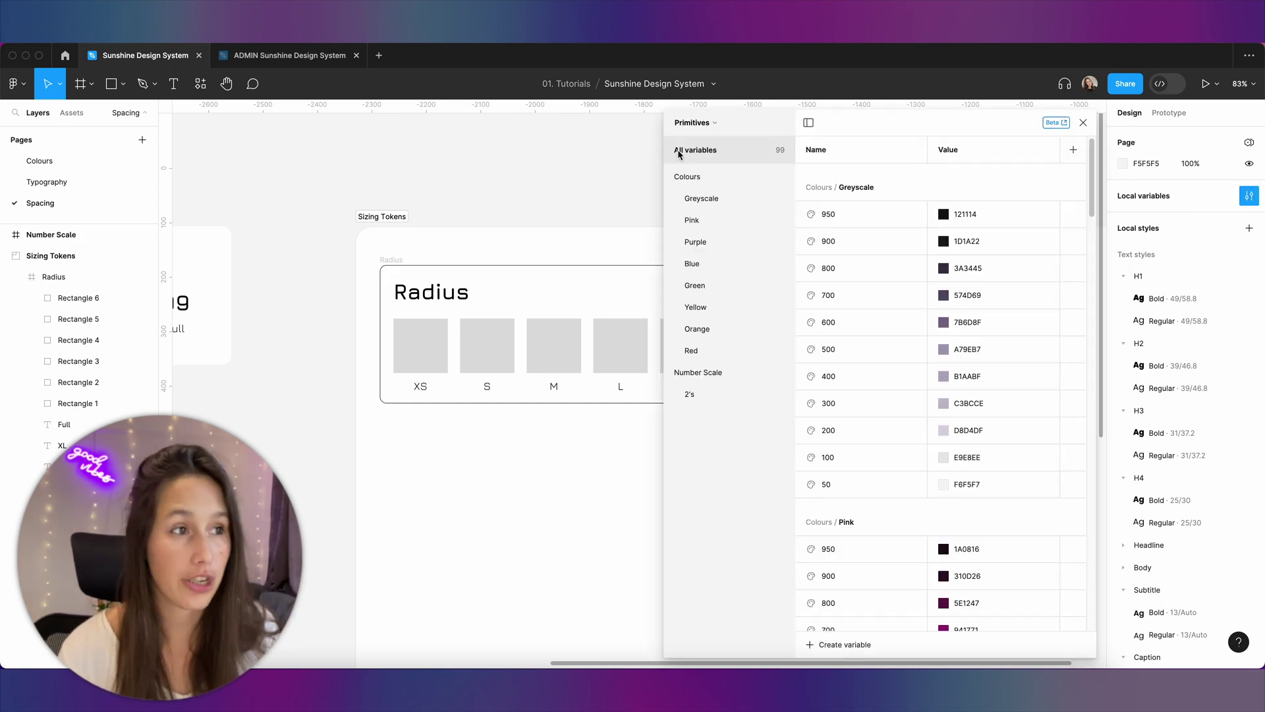
{"action": "left_click", "coordinate": [703, 124]}
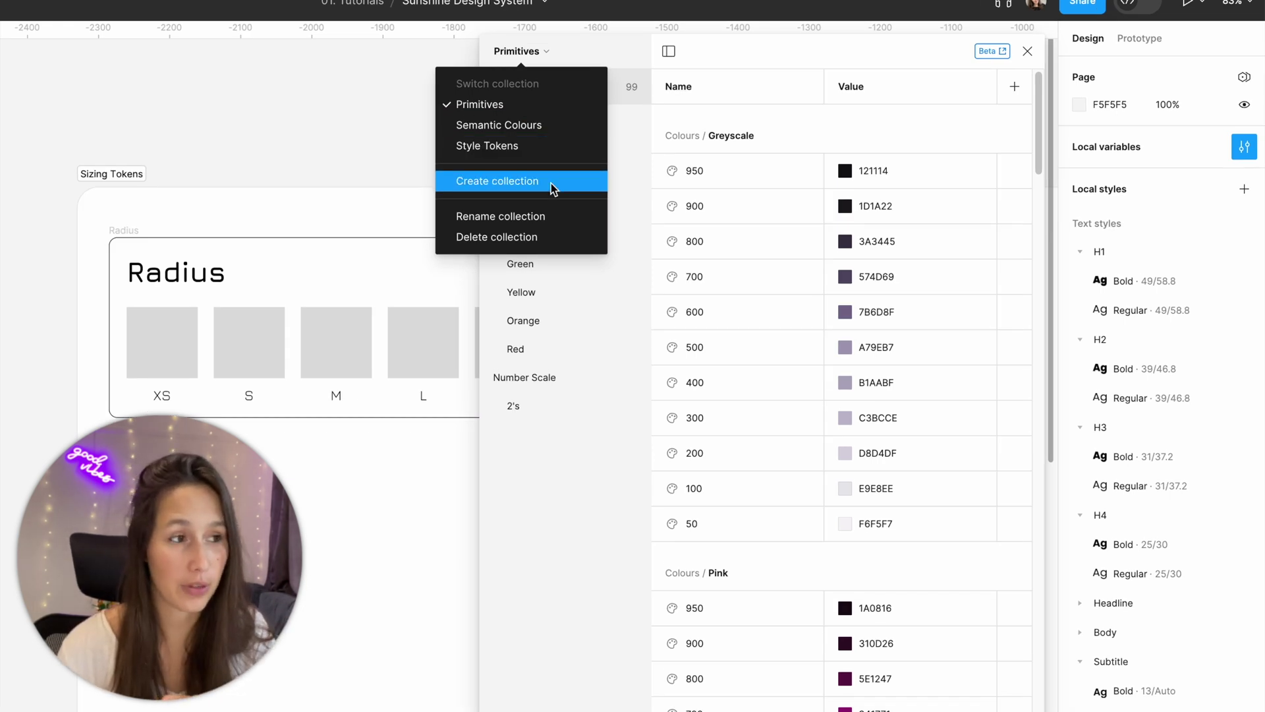
Create a new variable collection named Sizing Tokens.
{"action": "left_click", "coordinate": [534, 182]}
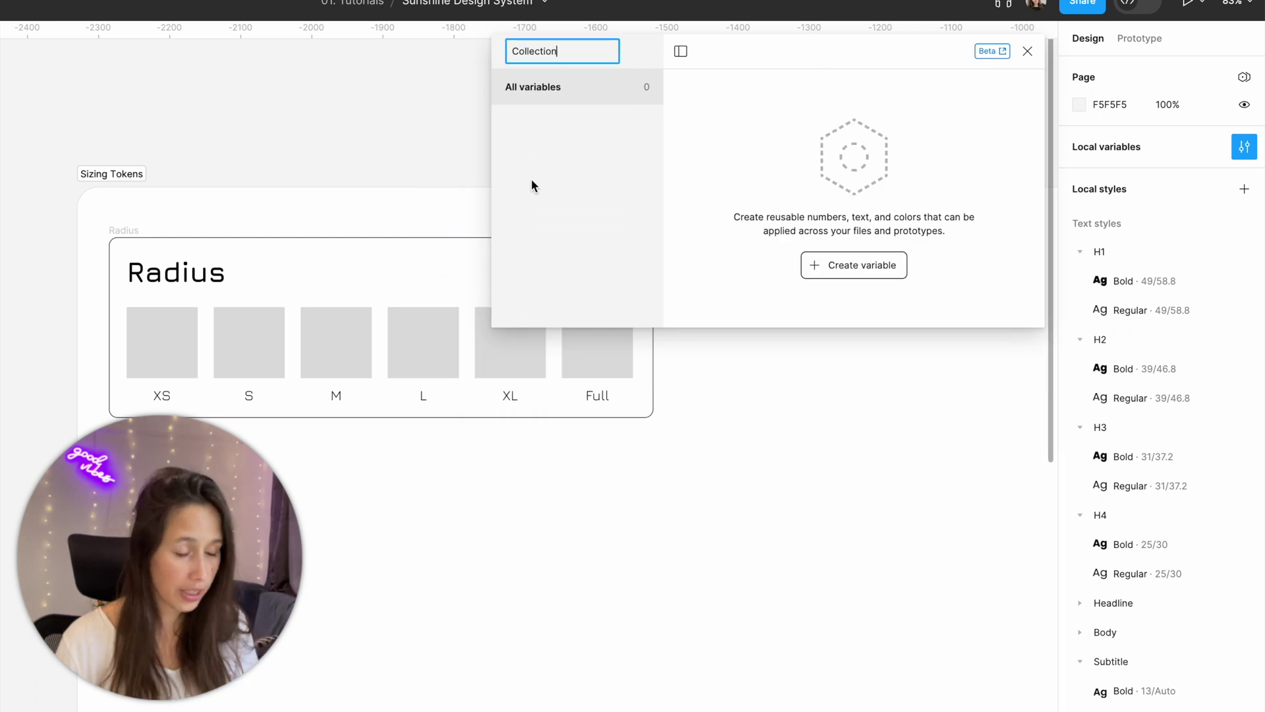
{"action": "key", "text": "ctrl+a"}
{"action": "type", "text": "Sizing"}
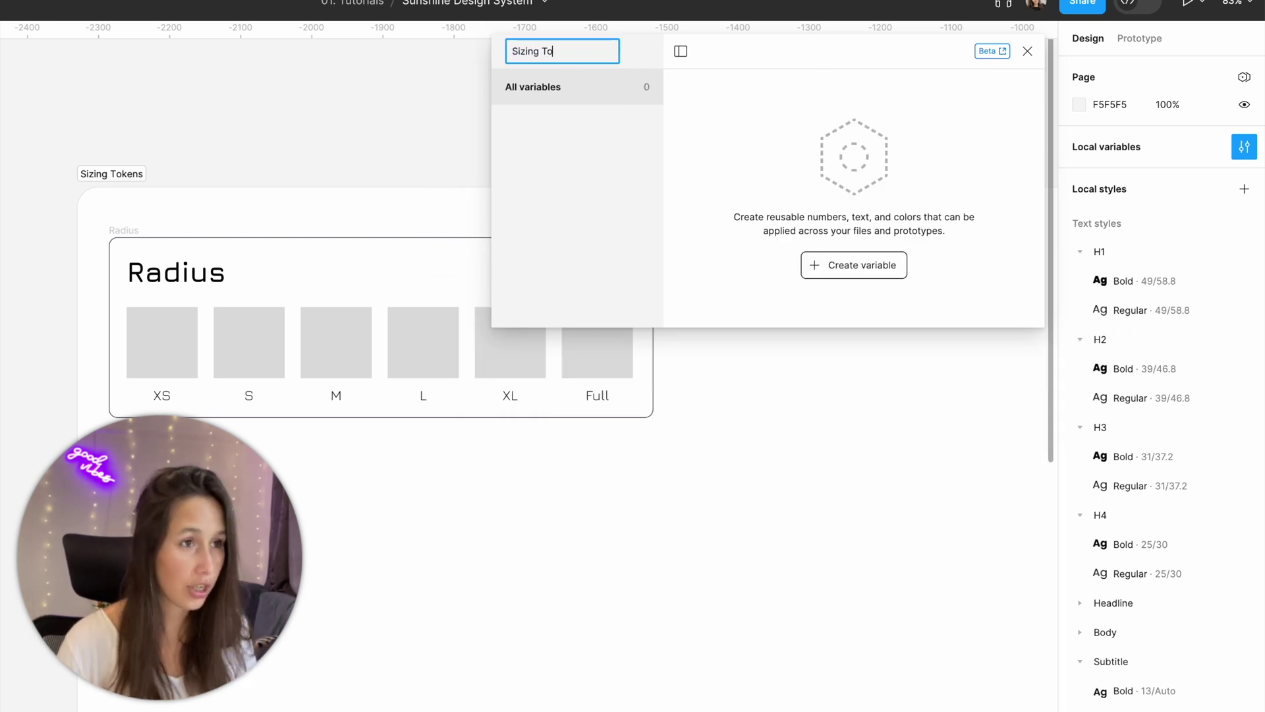
{"action": "key", "text": "Return"}
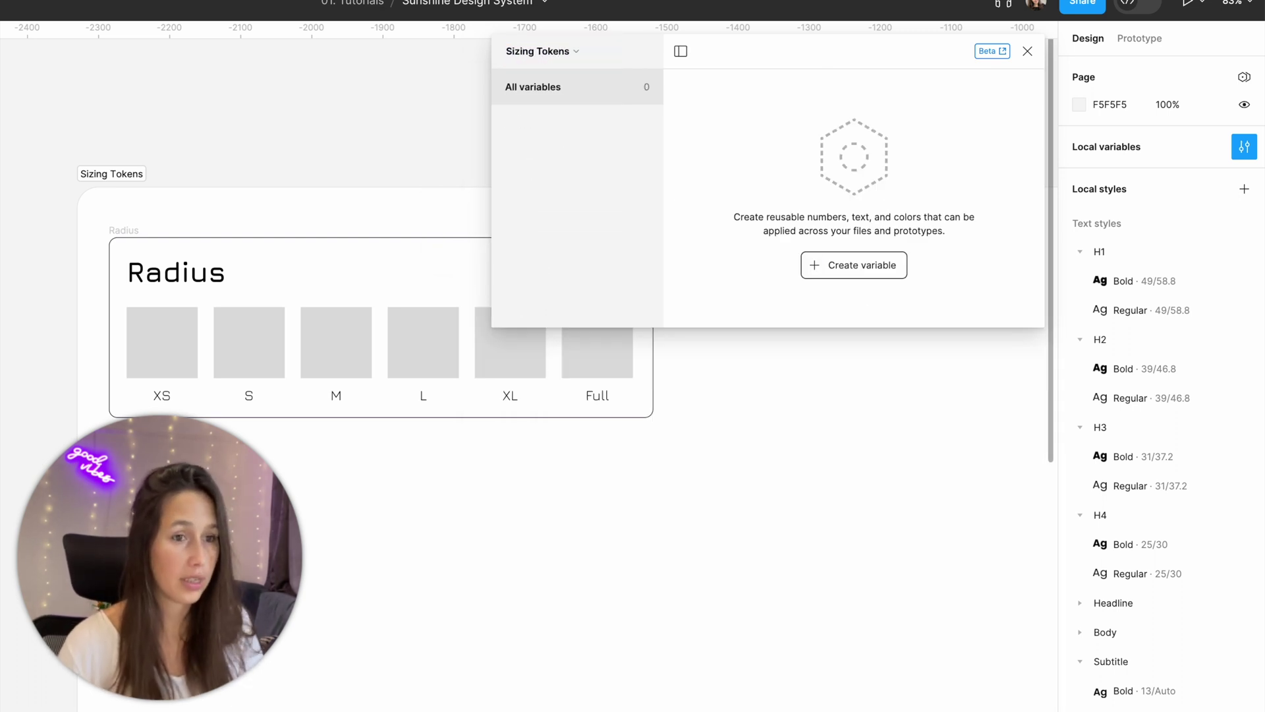
Add a number variable Radius / XS and open the Radius group.
{"action": "left_click", "coordinate": [887, 266]}
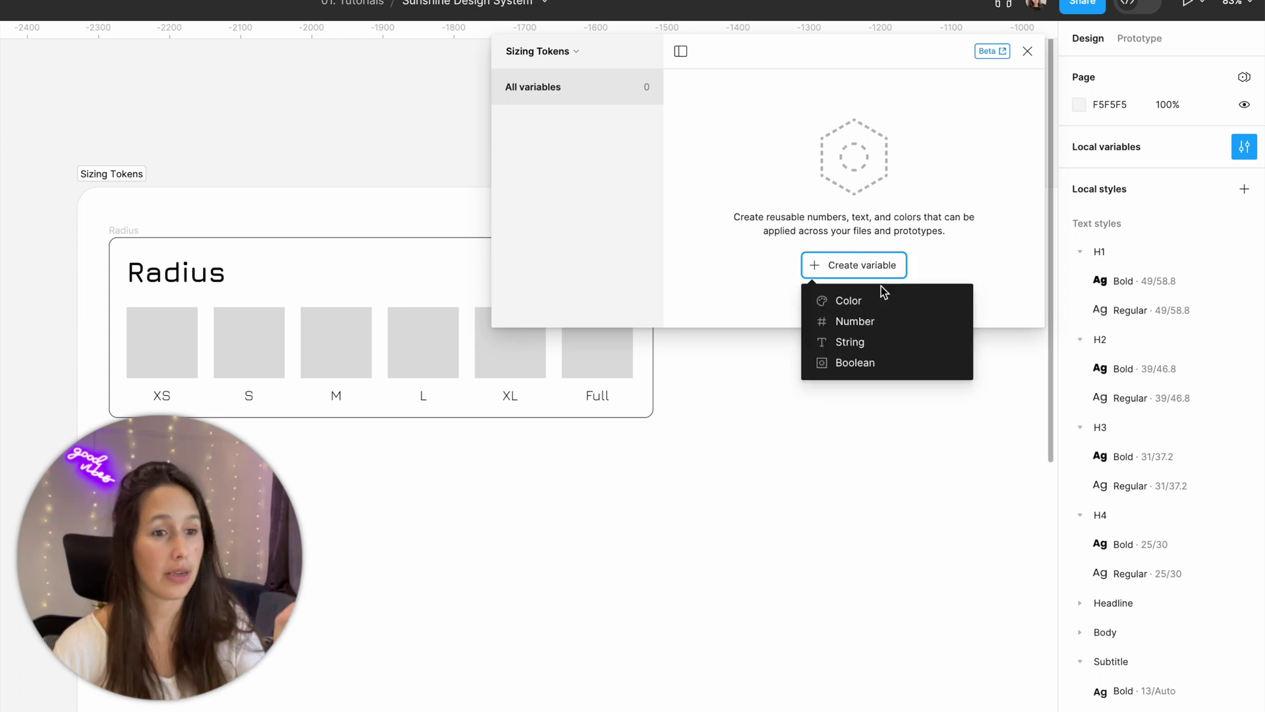
{"action": "left_click", "coordinate": [877, 321]}
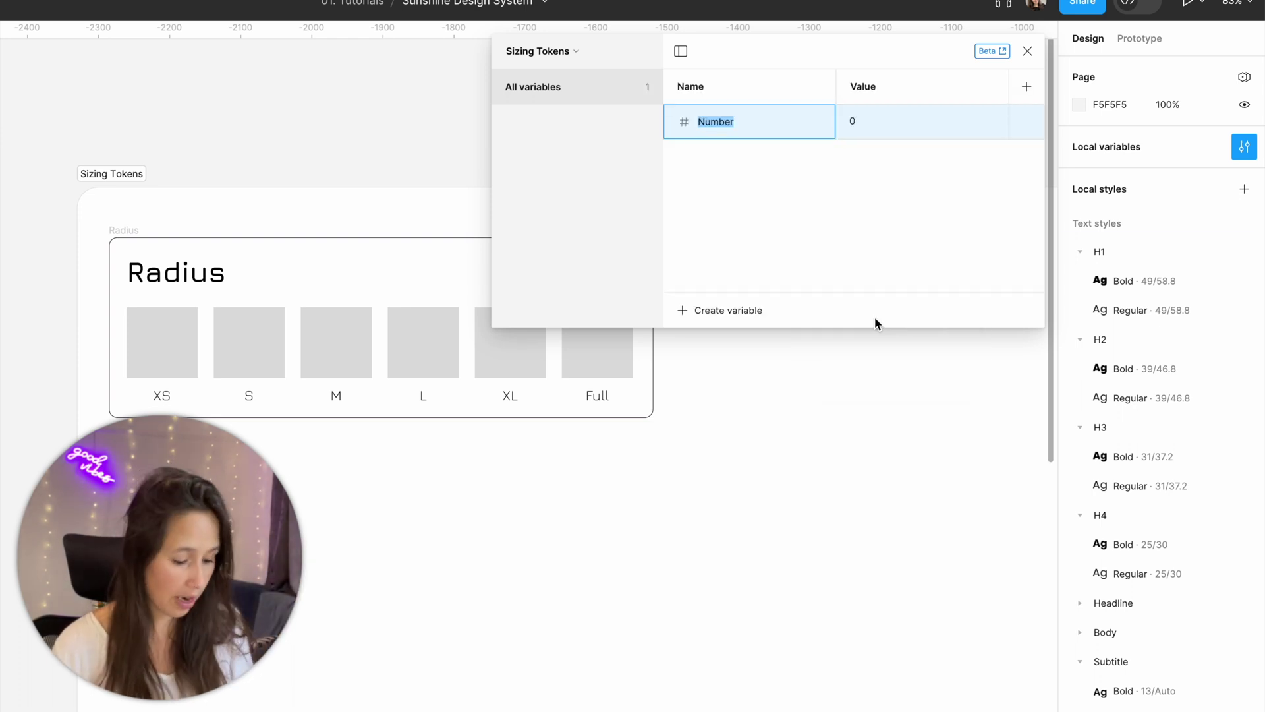
{"action": "type", "text": "Radius / XS"}
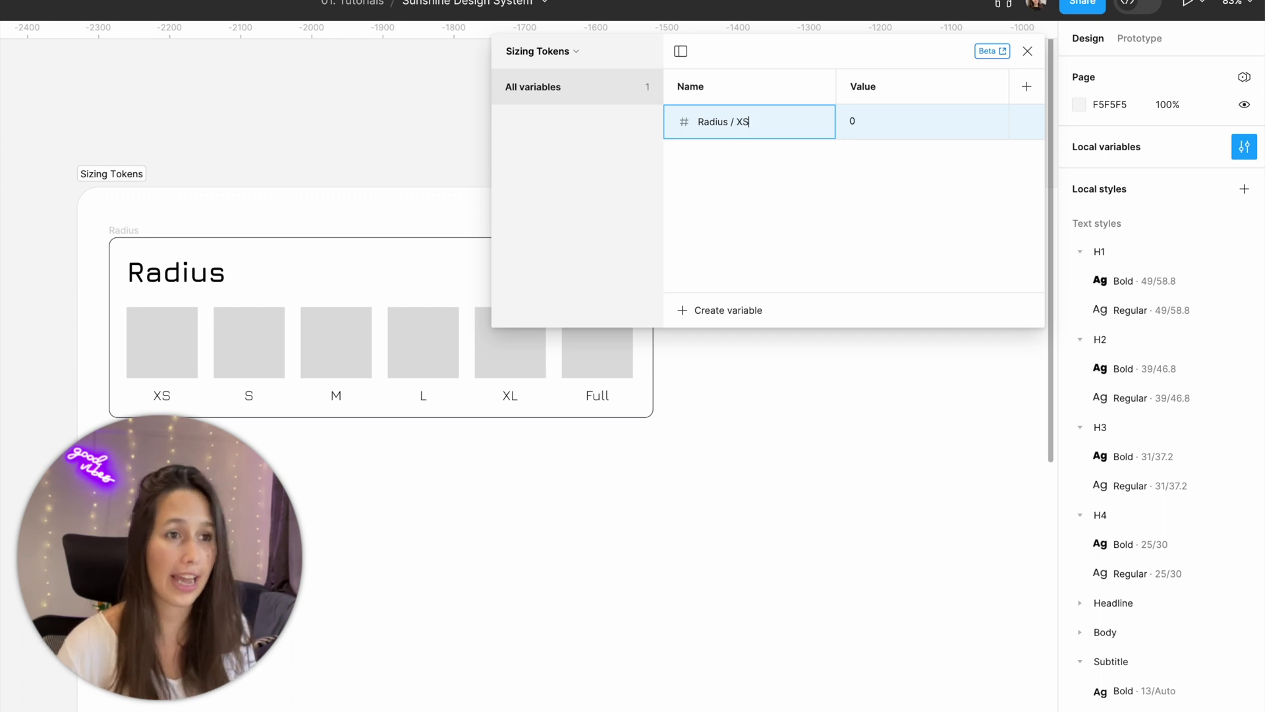
{"action": "key", "text": "Return"}
{"action": "left_click", "coordinate": [593, 120]}
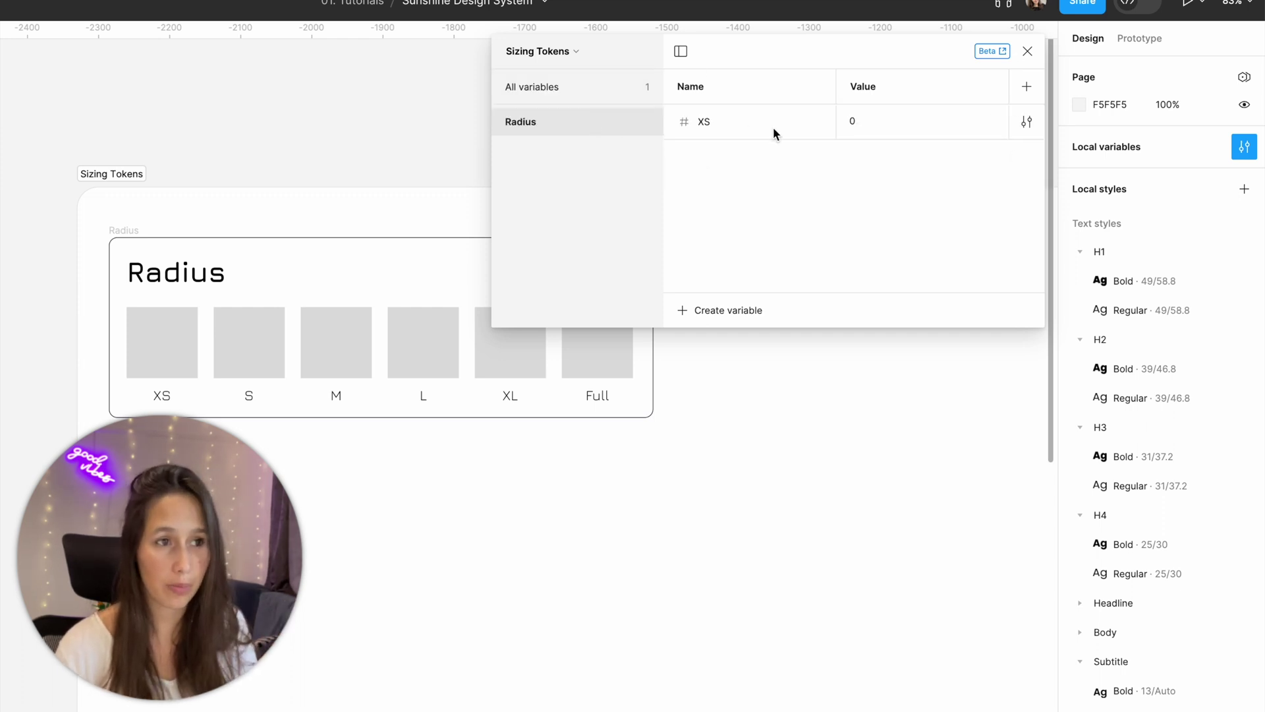
{"action": "scroll", "coordinate": [771, 224], "scroll_direction": "up", "scroll_amount": 3}
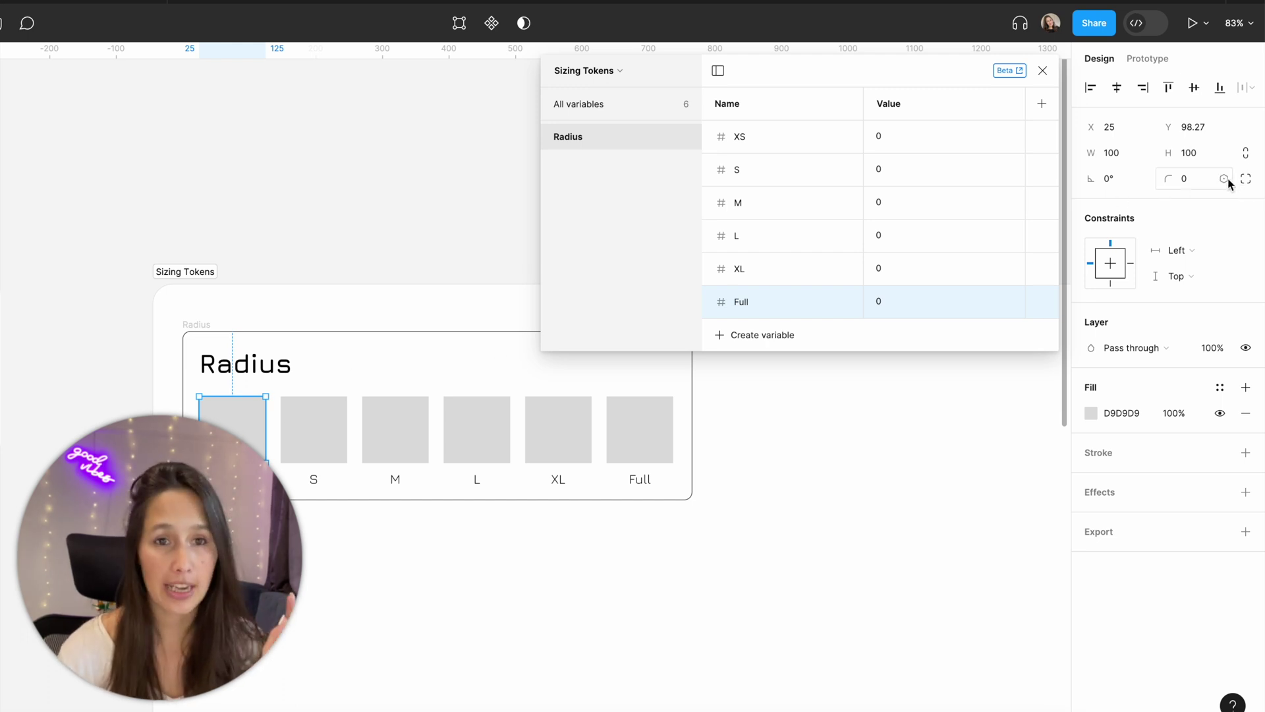
Bind the XS, S and M sample squares' corner radii to Radius/XS, Radius/S and Radius/M.
{"action": "left_click", "coordinate": [1224, 178]}
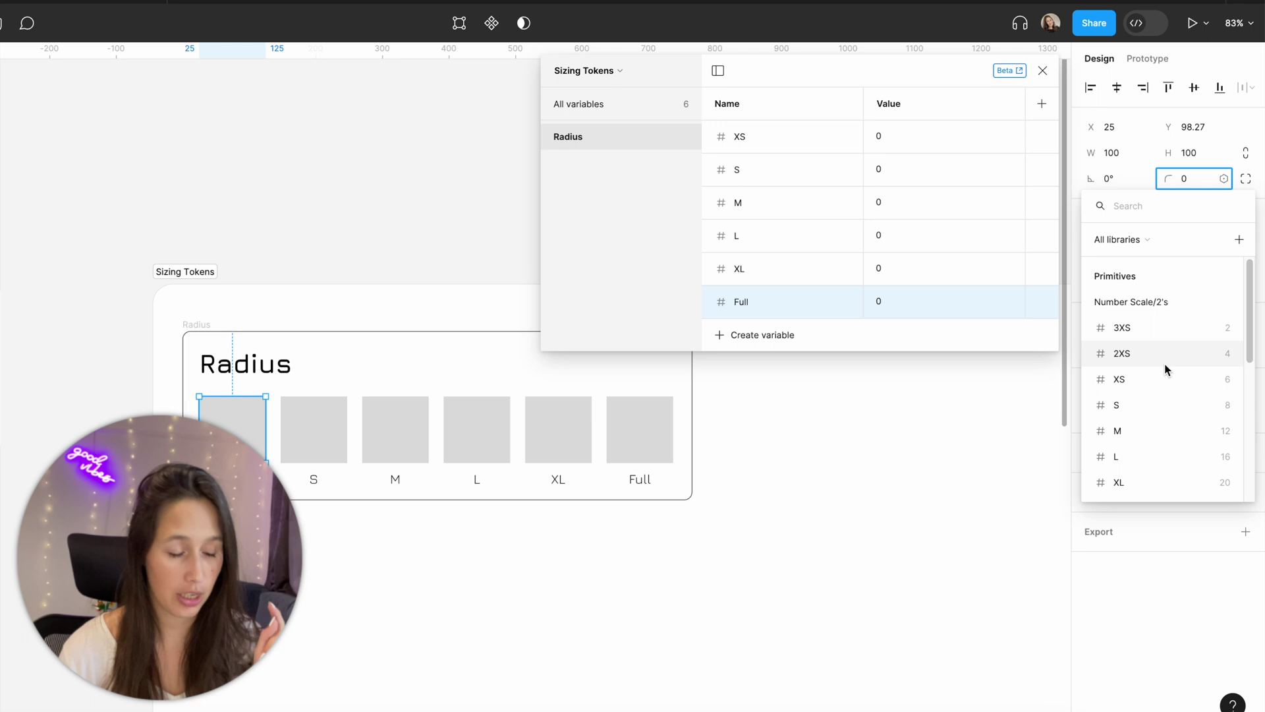
{"action": "type", "text": "xs"}
{"action": "left_click", "coordinate": [1113, 461]}
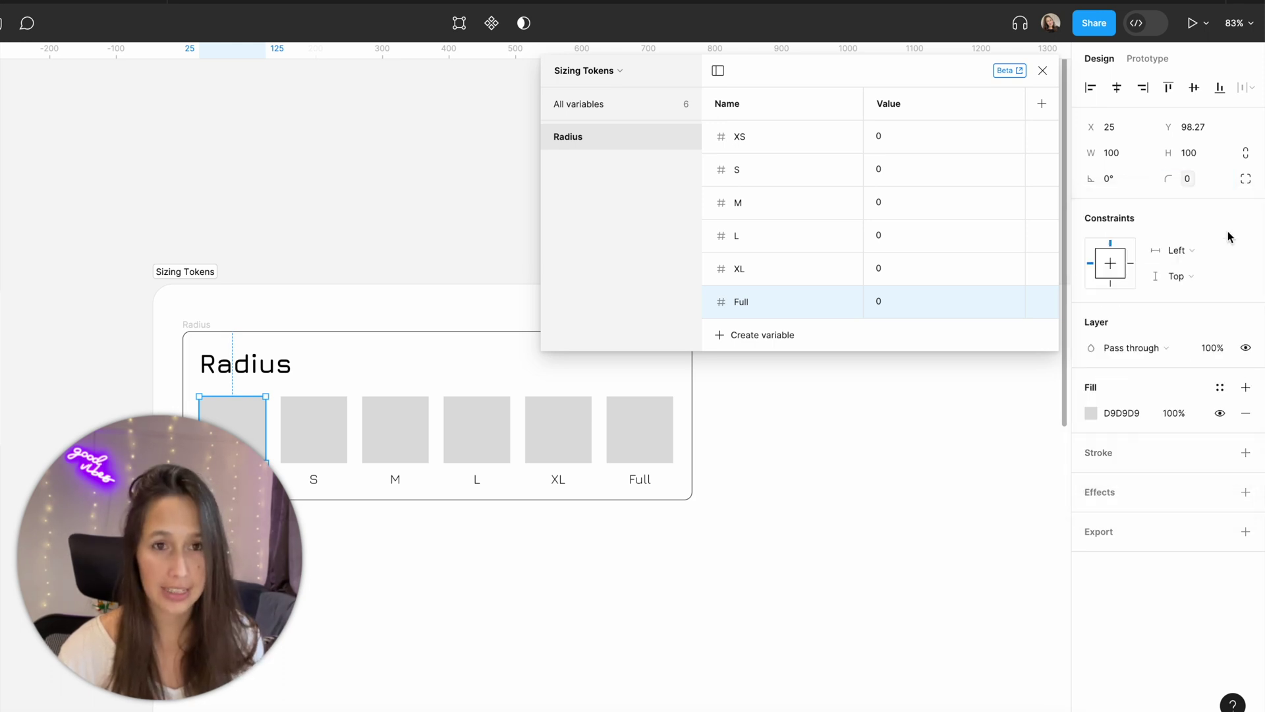
{"action": "key", "text": "Tab"}
{"action": "left_click", "coordinate": [1224, 179]}
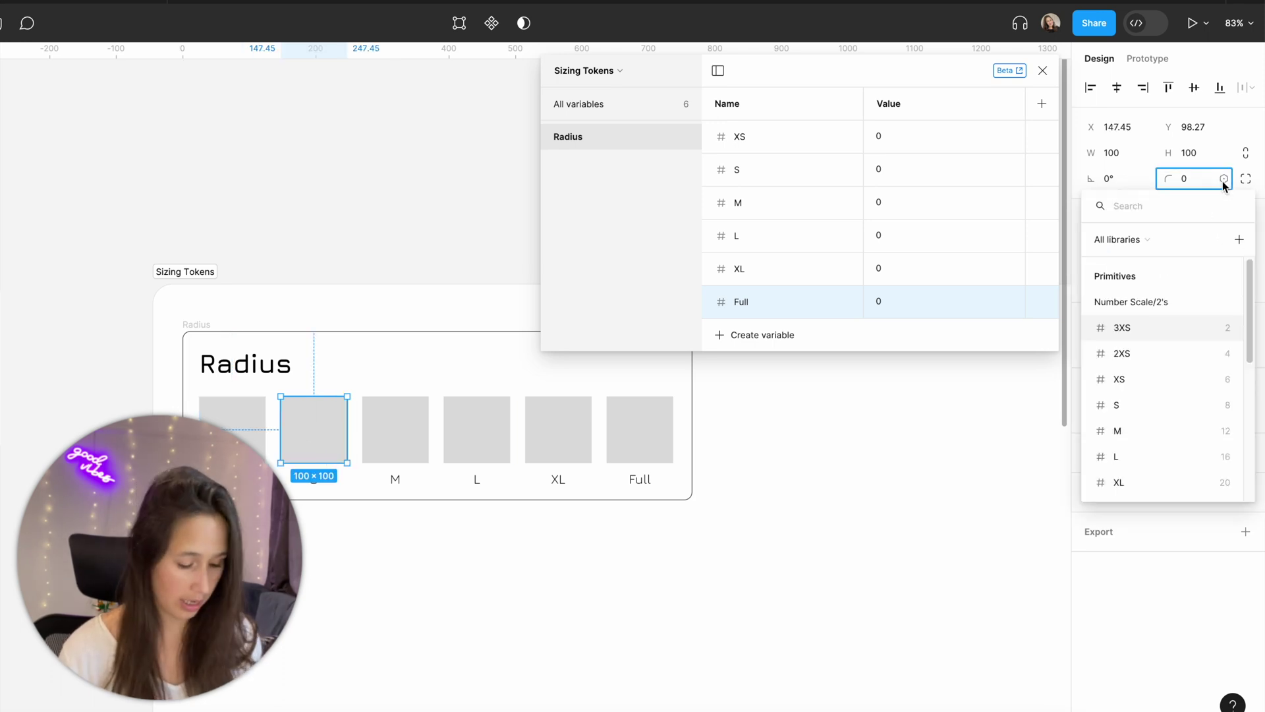
{"action": "type", "text": "S"}
{"action": "scroll", "coordinate": [1160, 386], "scroll_direction": "down", "scroll_amount": 1}
{"action": "scroll", "coordinate": [1160, 386], "scroll_direction": "down", "scroll_amount": 3}
{"action": "left_click", "coordinate": [1130, 481]}
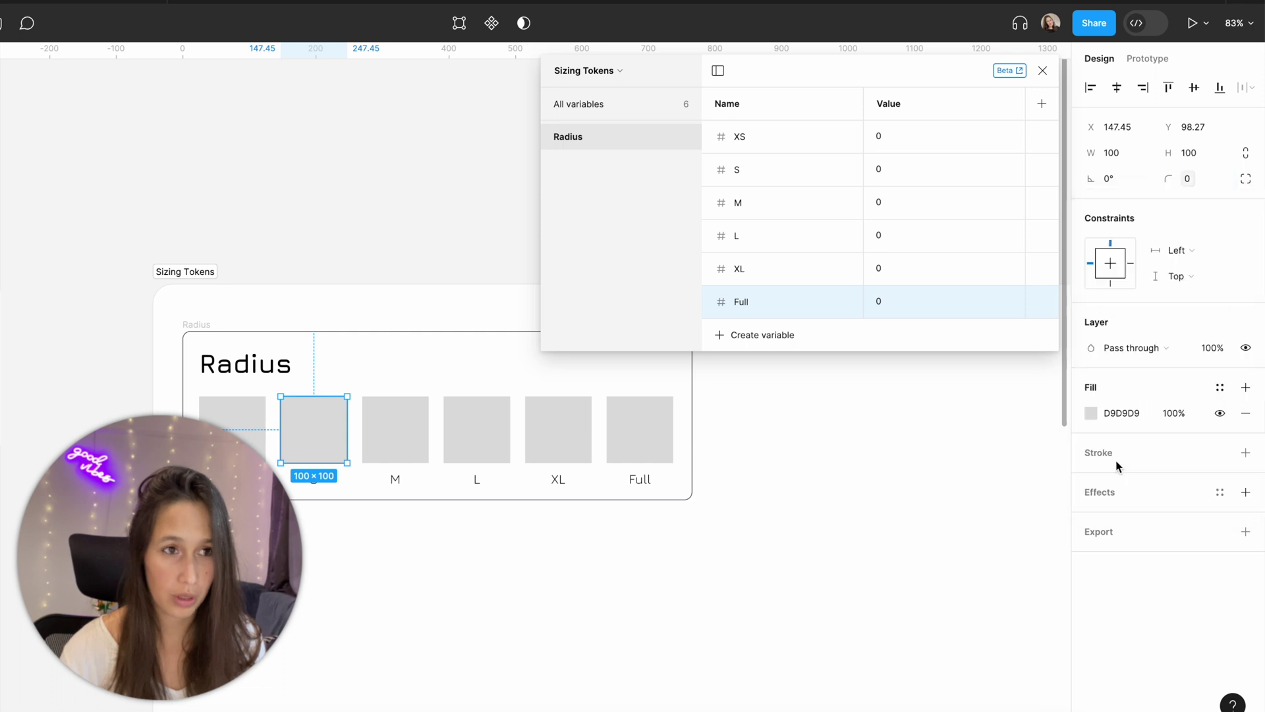
{"action": "left_click", "coordinate": [409, 422]}
{"action": "left_click", "coordinate": [1224, 179]}
{"action": "type", "text": "ra"}
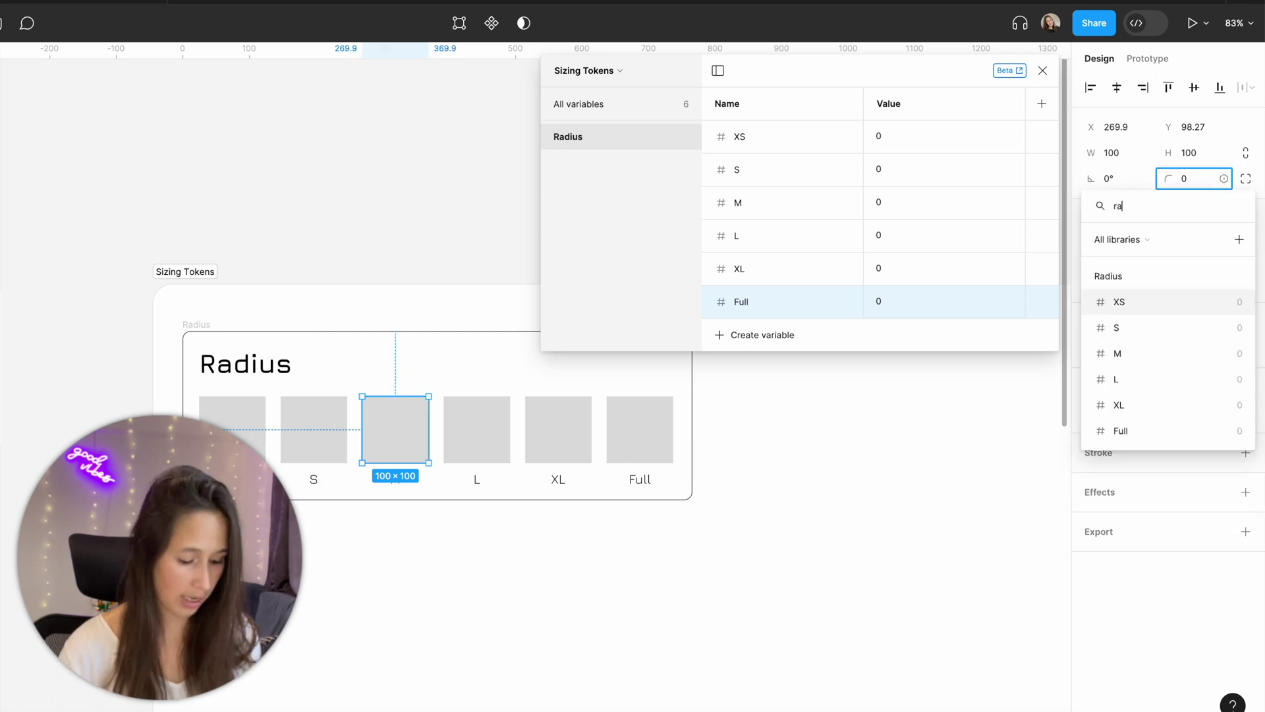
{"action": "type", "text": "dius"}
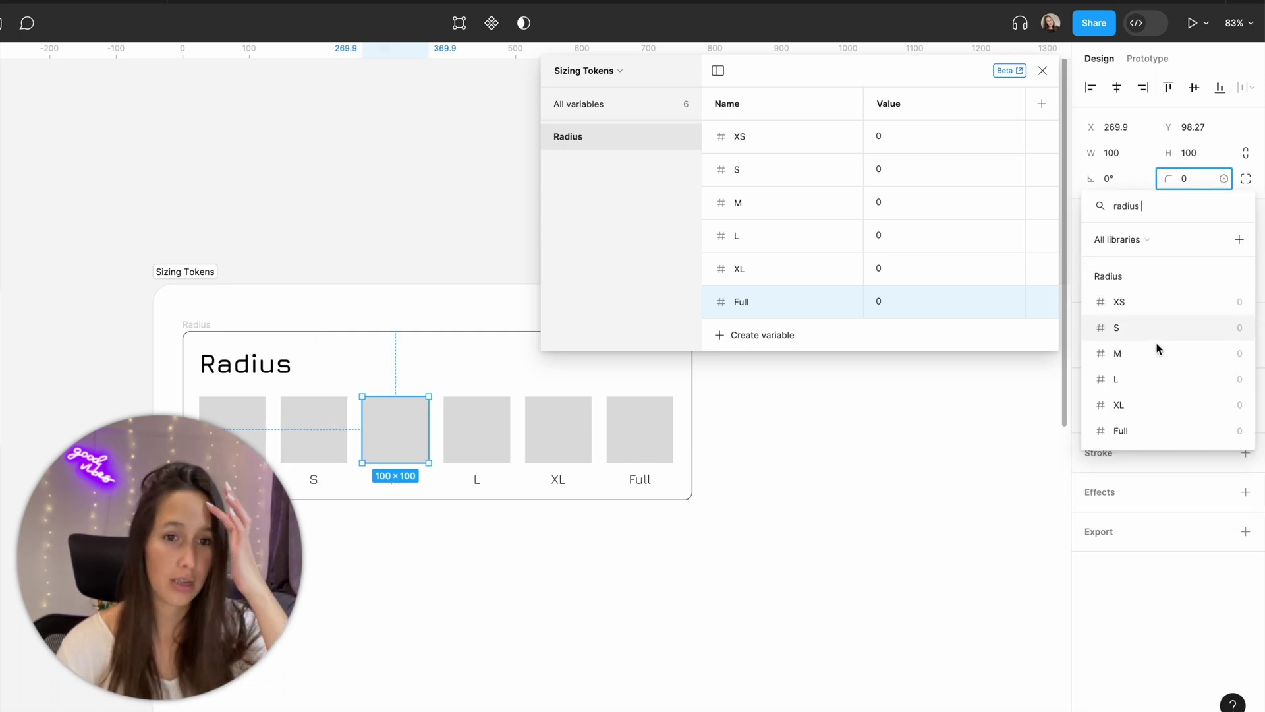
{"action": "left_click", "coordinate": [1157, 353]}
Bind the L, XL and Full sample squares' corner radii to Radius/L, Radius/XL and Radius/Full.
{"action": "left_click", "coordinate": [453, 424]}
{"action": "left_click", "coordinate": [1224, 179]}
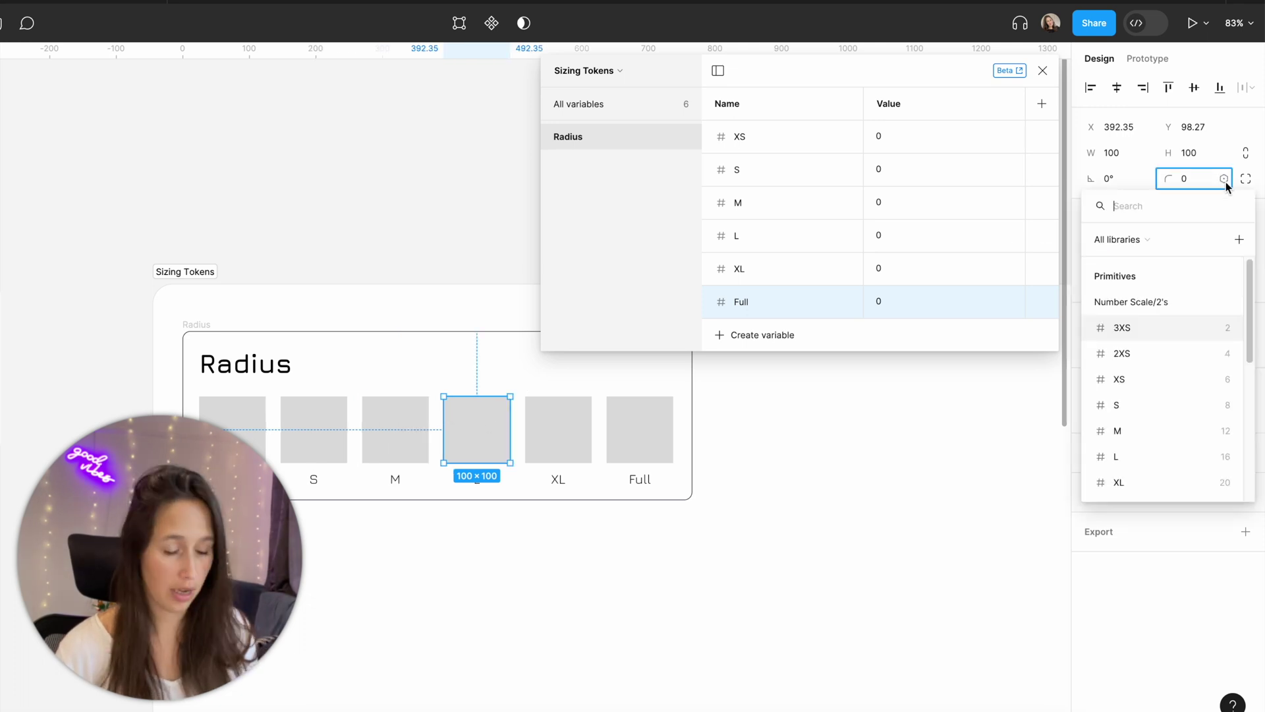
{"action": "type", "text": "radius"}
{"action": "scroll", "coordinate": [1166, 362], "scroll_direction": "down", "scroll_amount": 2}
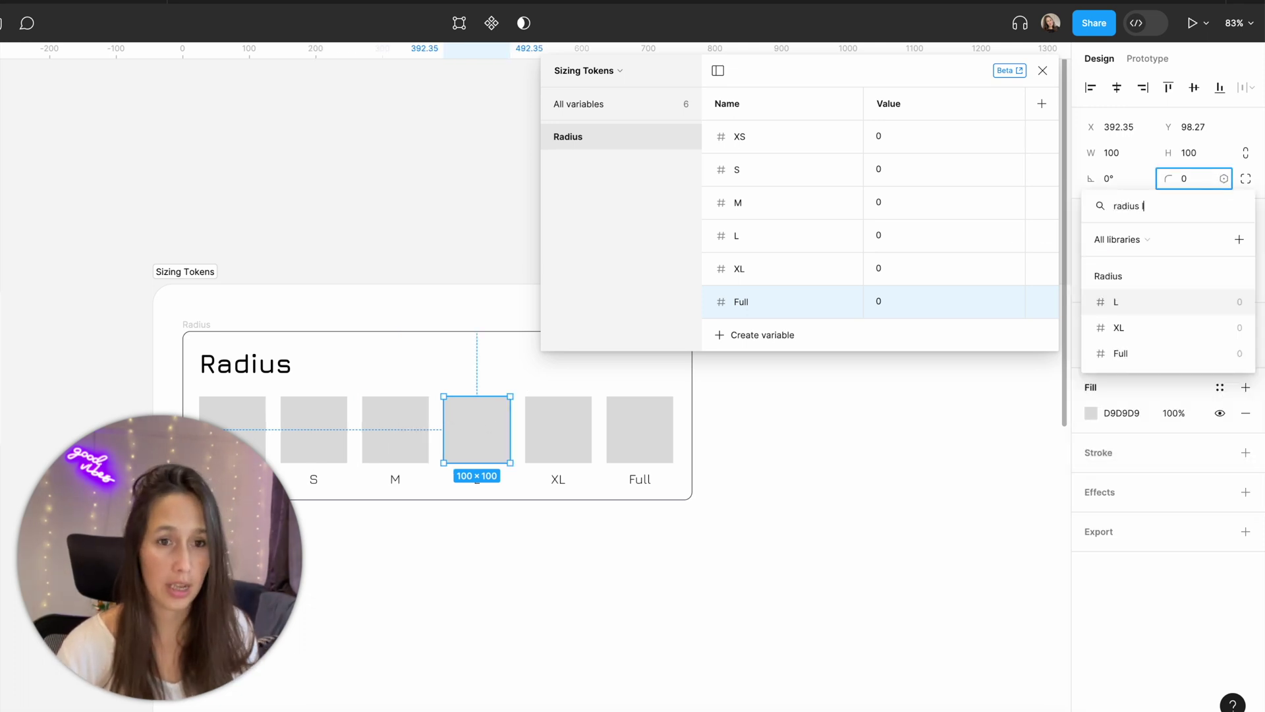
{"action": "left_click", "coordinate": [1116, 302]}
{"action": "key", "text": "Tab"}
{"action": "left_click", "coordinate": [1224, 178]}
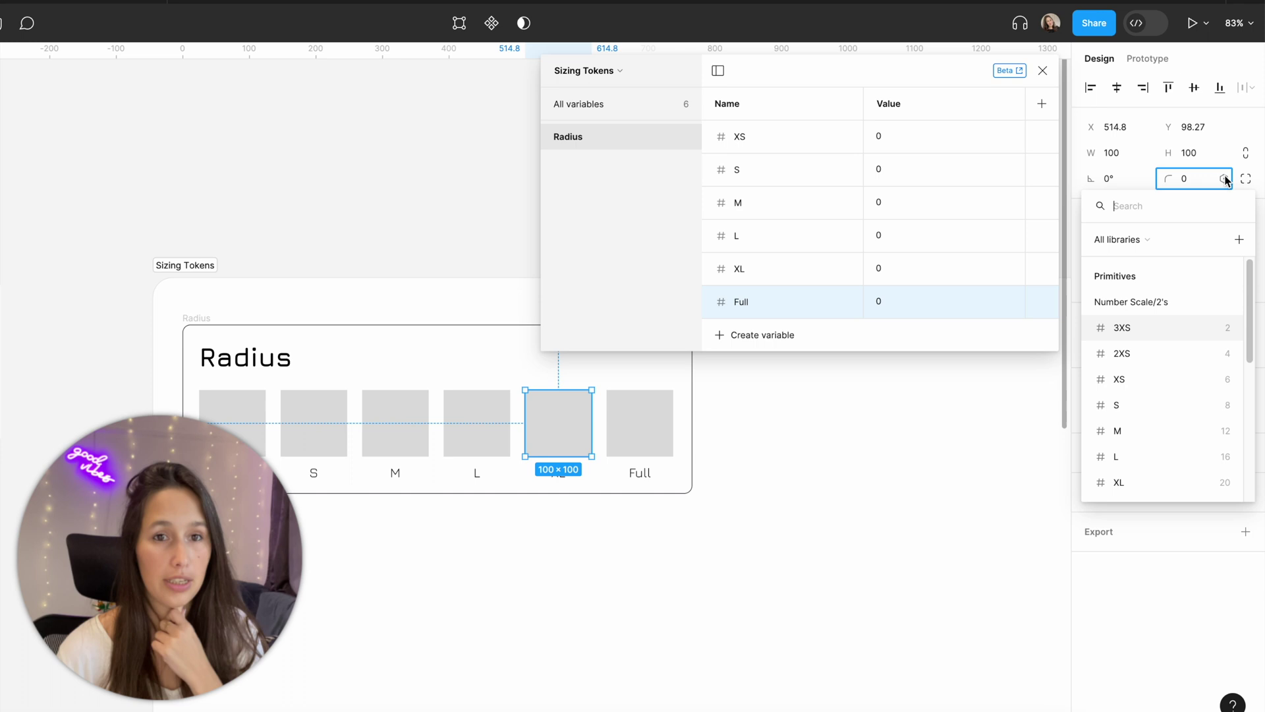
{"action": "type", "text": "radius x"}
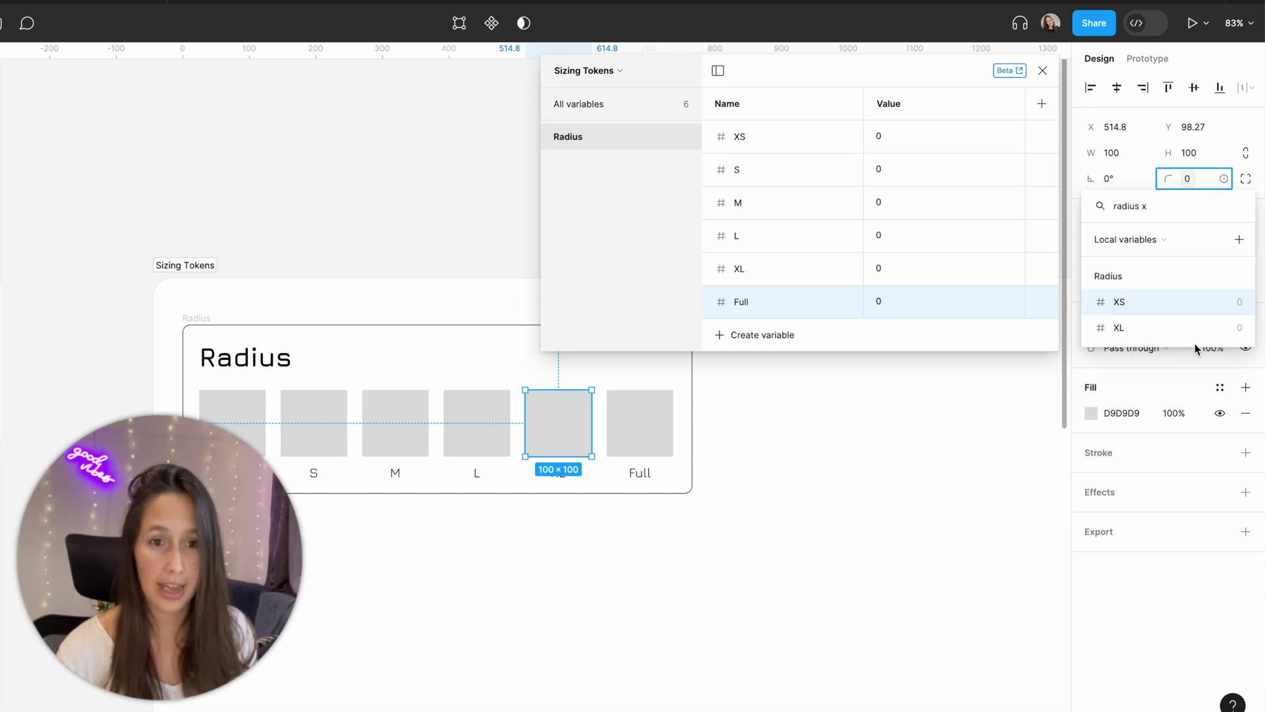
{"action": "left_click", "coordinate": [1197, 338]}
{"action": "key", "text": "Tab"}
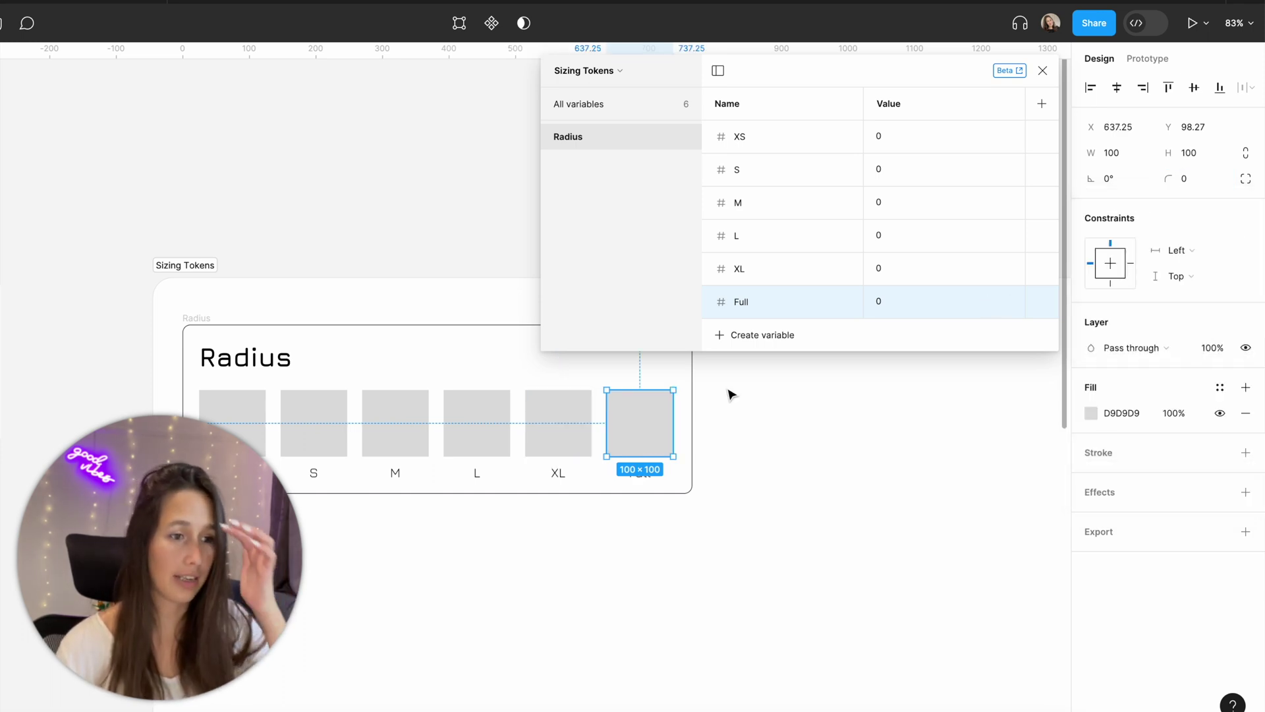
{"action": "left_click", "coordinate": [1224, 178]}
{"action": "type", "text": "radius "}
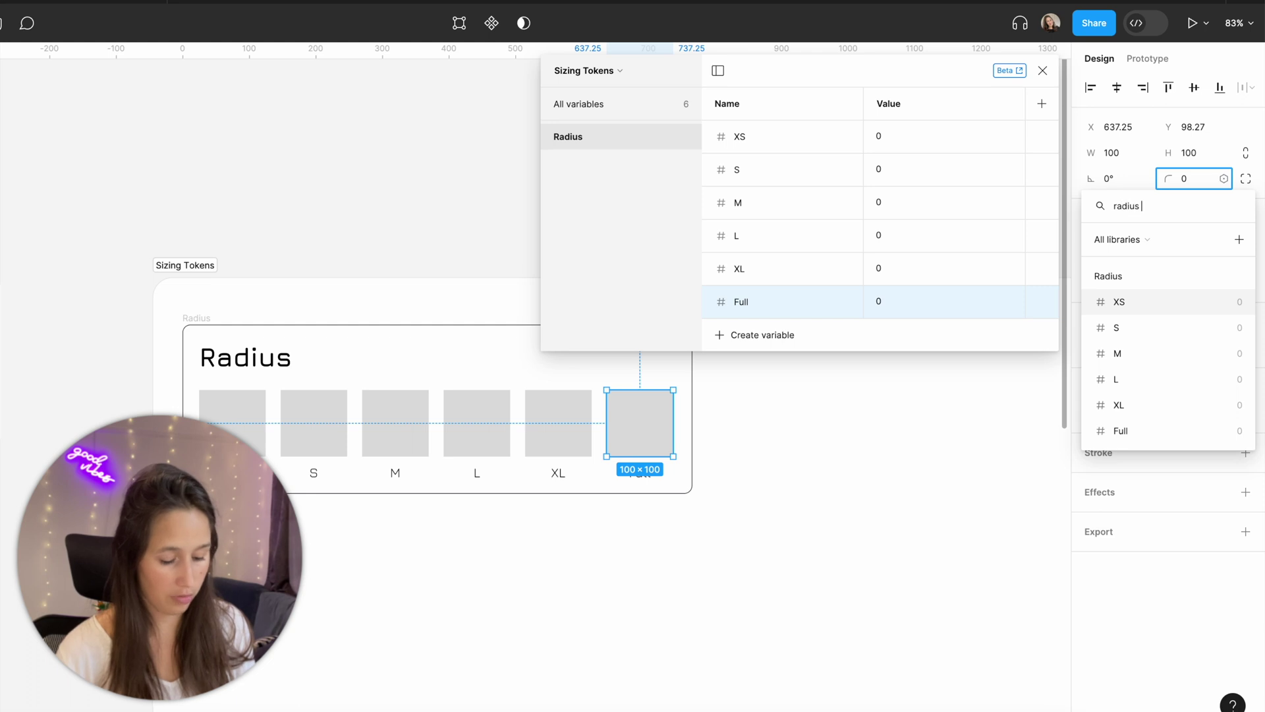
{"action": "type", "text": "f"}
{"action": "key", "text": "Return"}
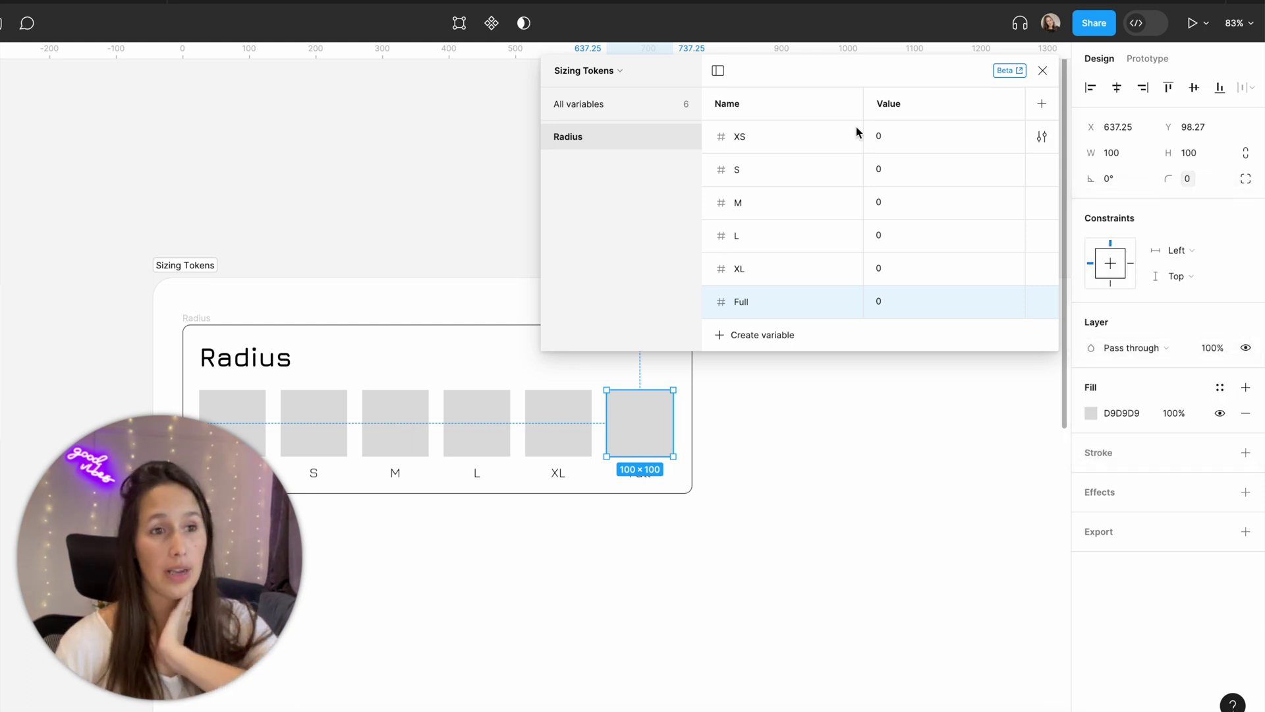
Move the Number Scale frame into Sizing Tokens below the Radius samples.
{"action": "left_click", "coordinate": [330, 294]}
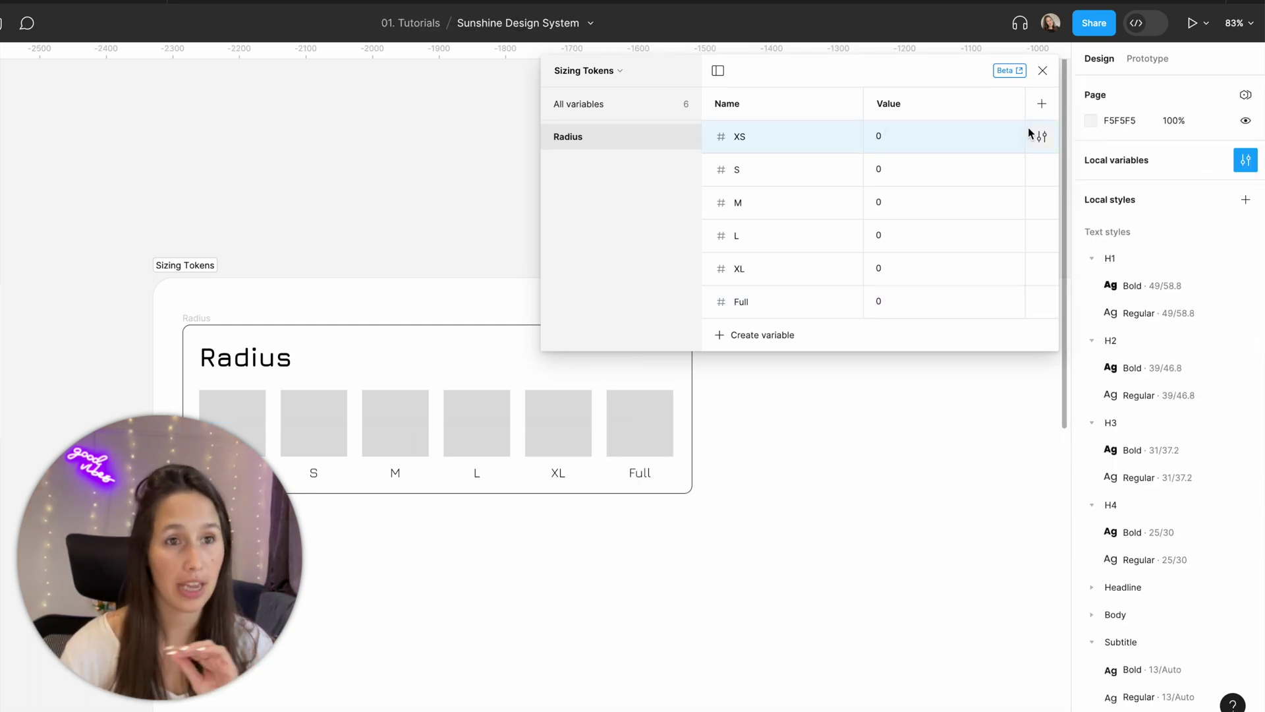
{"action": "left_click", "coordinate": [495, 436]}
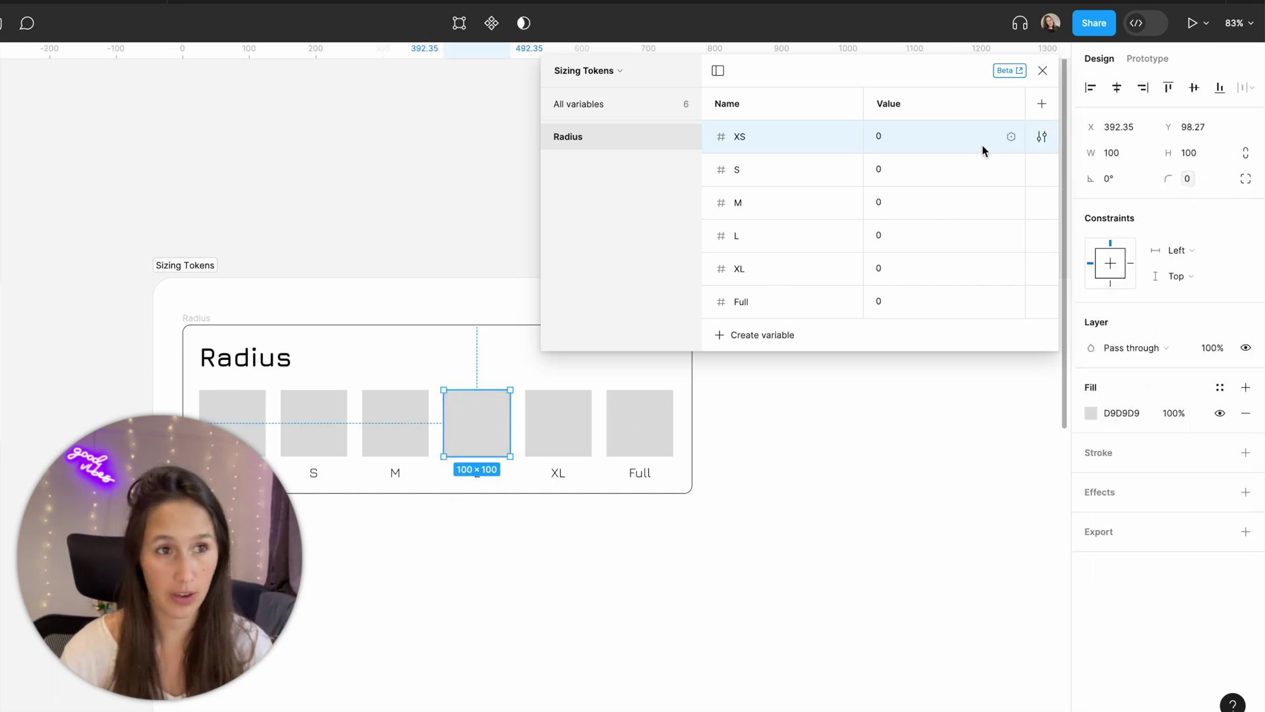
{"action": "left_click", "coordinate": [471, 253]}
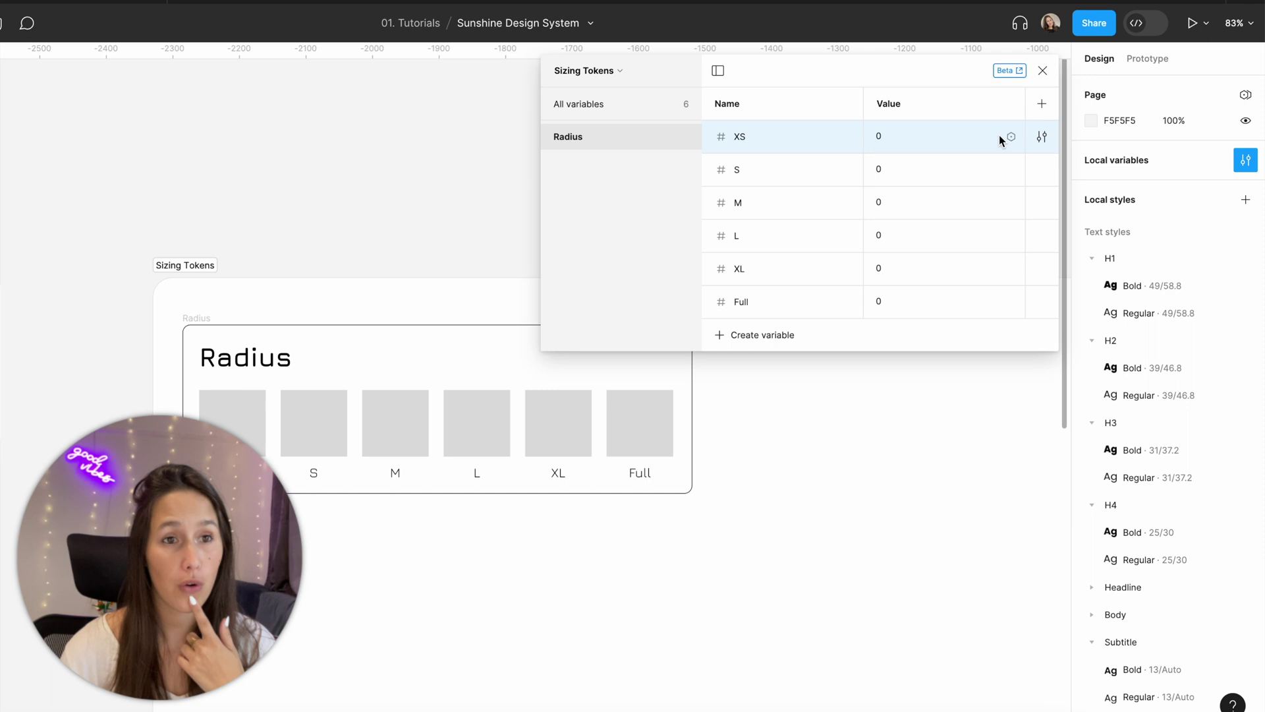
{"action": "left_click", "coordinate": [1009, 138]}
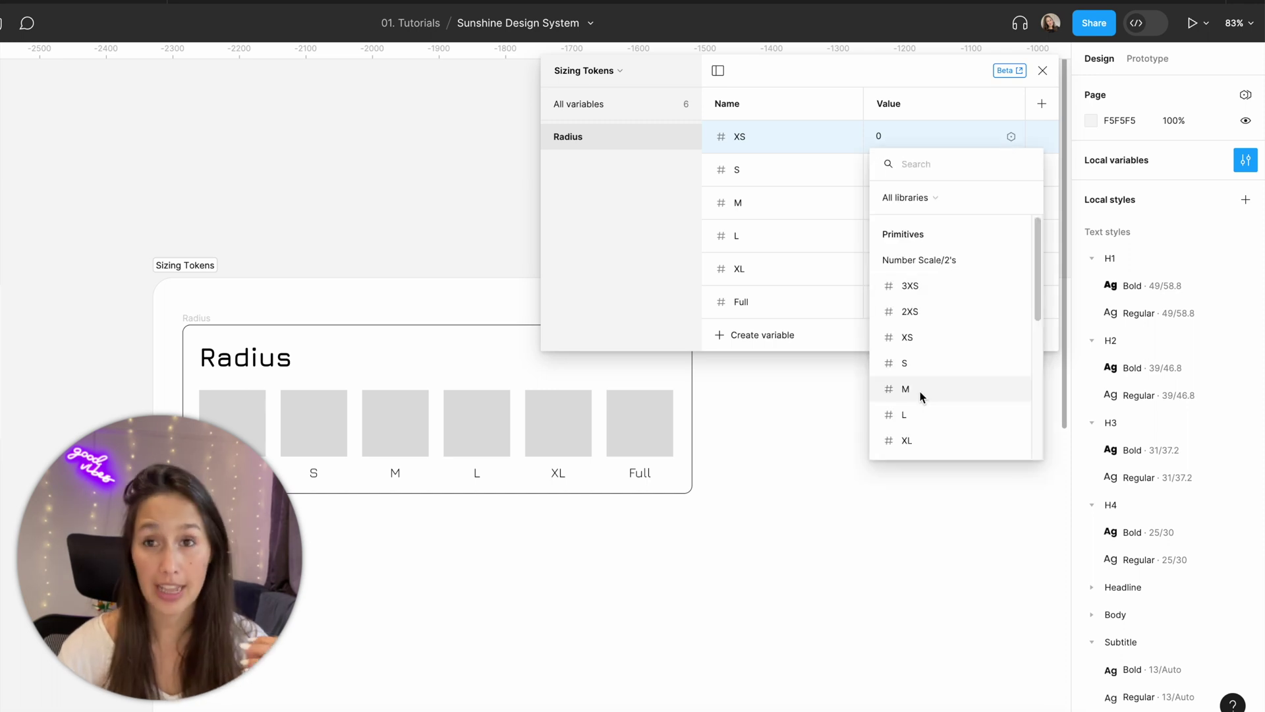
{"action": "scroll", "coordinate": [920, 387], "scroll_direction": "down", "scroll_amount": 1}
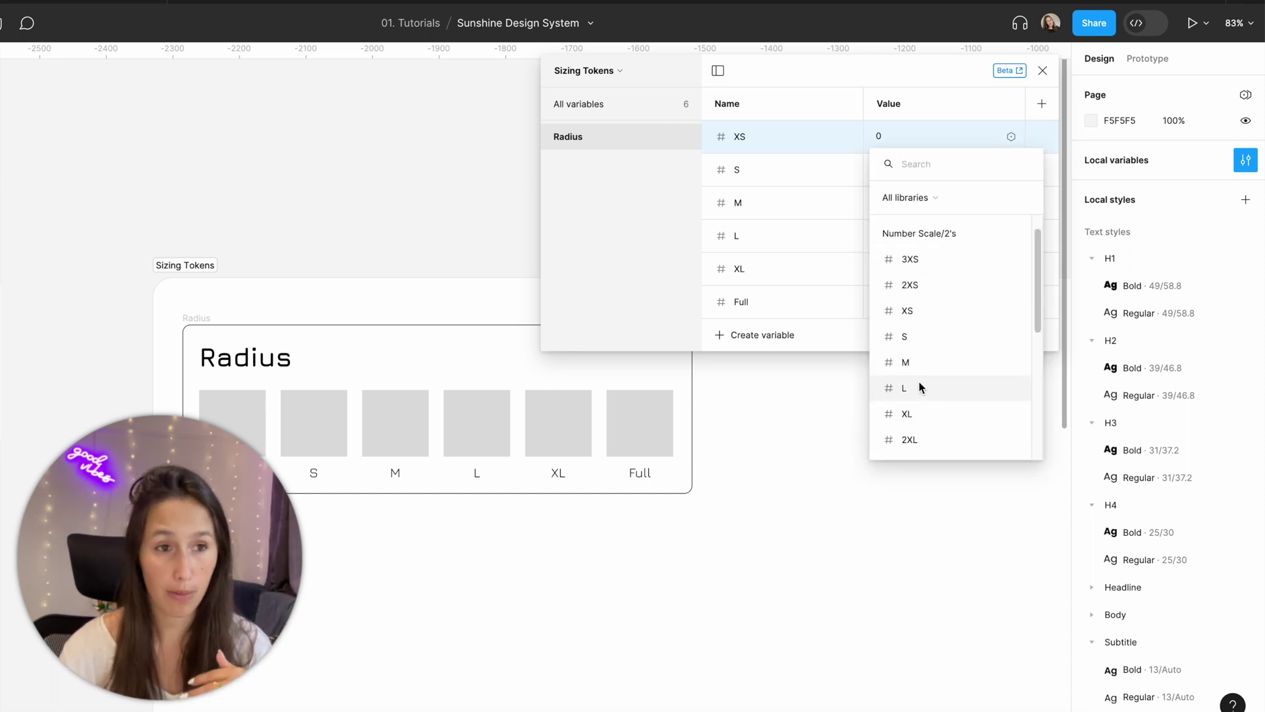
{"action": "left_click", "coordinate": [255, 271]}
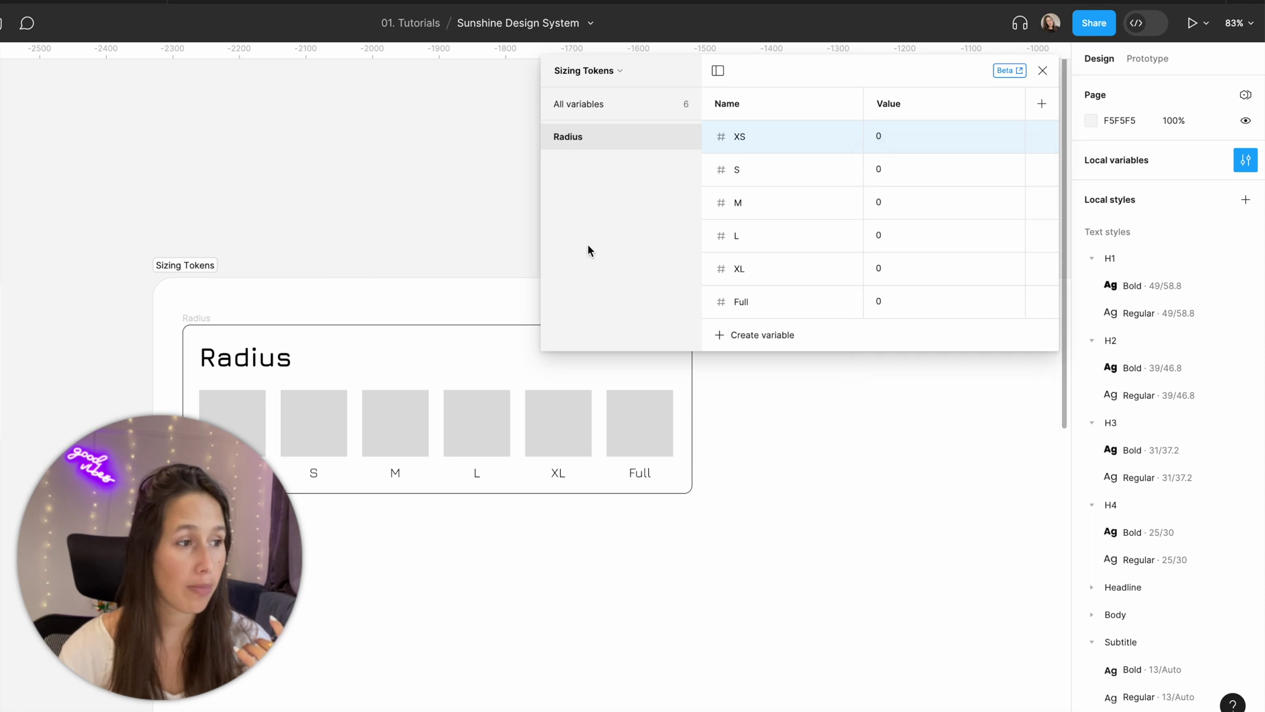
{"action": "scroll", "coordinate": [588, 249], "scroll_direction": "left", "scroll_amount": 3}
{"action": "scroll", "coordinate": [435, 253], "scroll_direction": "down", "scroll_amount": 3}
{"action": "scroll", "coordinate": [441, 249], "scroll_direction": "left", "scroll_amount": 2}
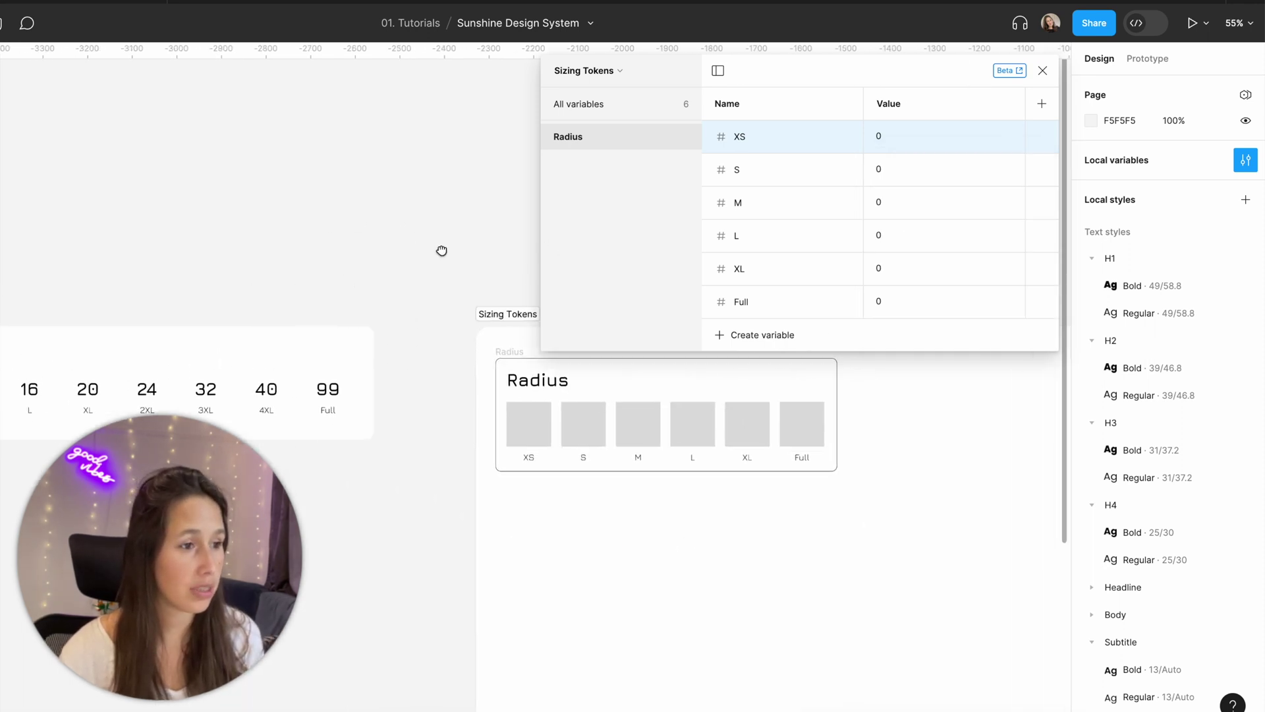
{"action": "left_click", "coordinate": [127, 362]}
{"action": "scroll", "coordinate": [678, 474], "scroll_direction": "left", "scroll_amount": 5}
{"action": "left_click_drag", "start_coordinate": [678, 474], "coordinate": [384, 461]}
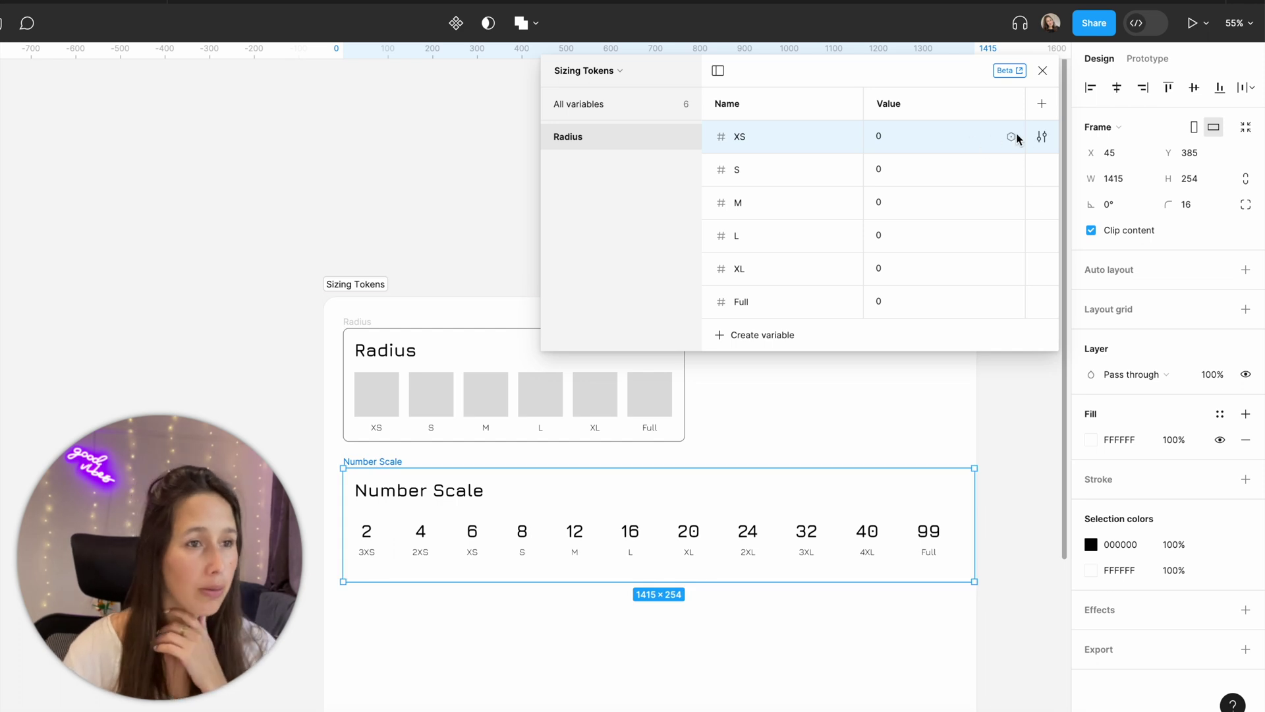
Alias the XS radius token to the 3XS number primitive.
{"action": "left_click", "coordinate": [1012, 137]}
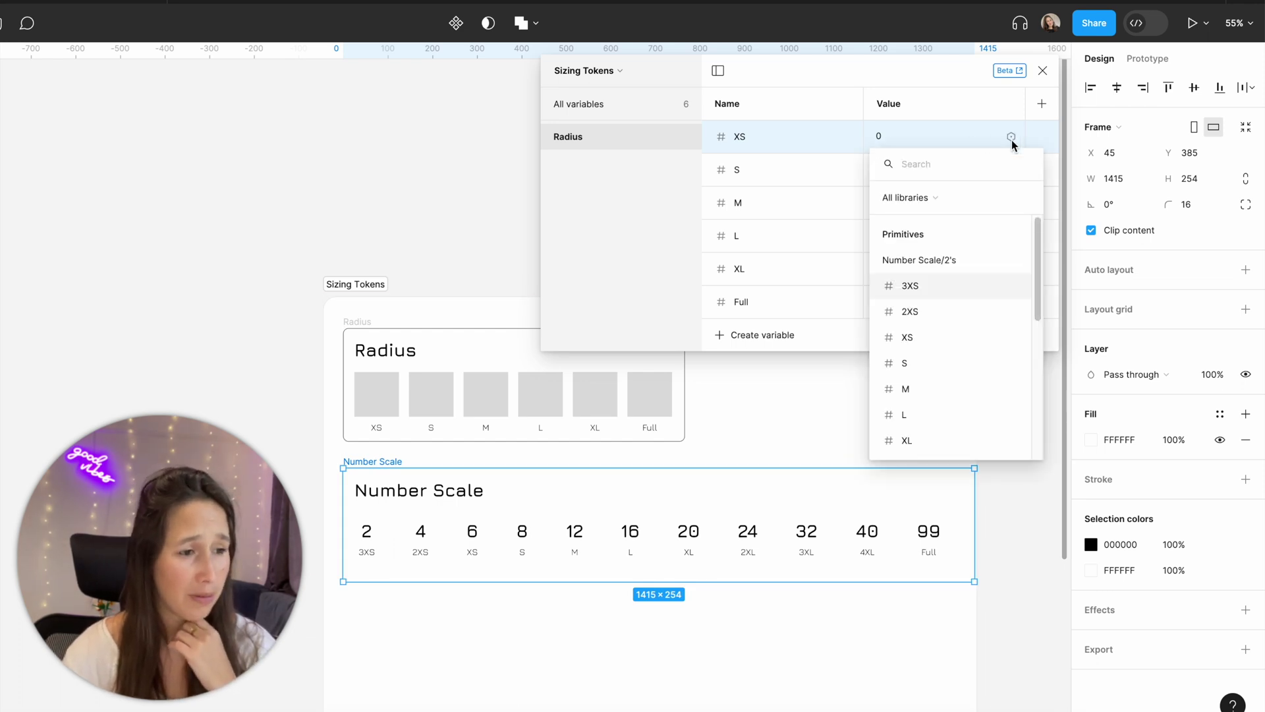
{"action": "left_click", "coordinate": [956, 286]}
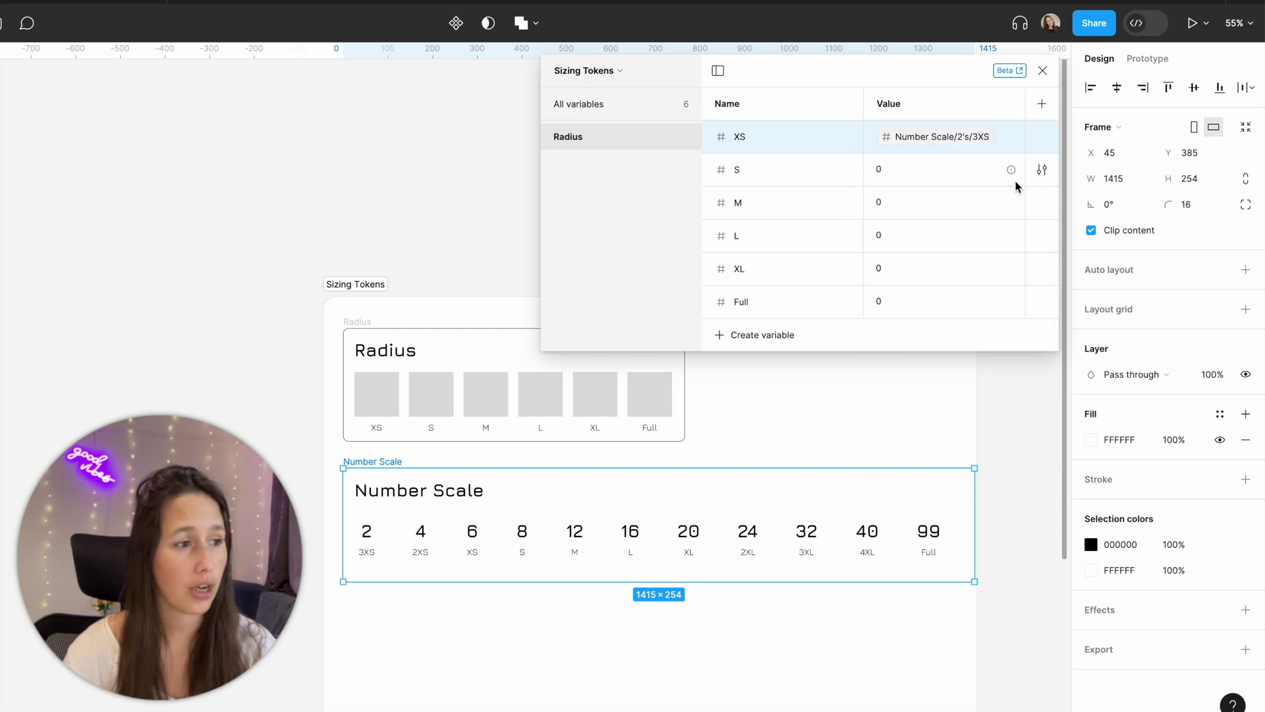
{"action": "scroll", "coordinate": [369, 386], "scroll_direction": "up", "scroll_amount": 5}
{"action": "left_click", "coordinate": [378, 389]}
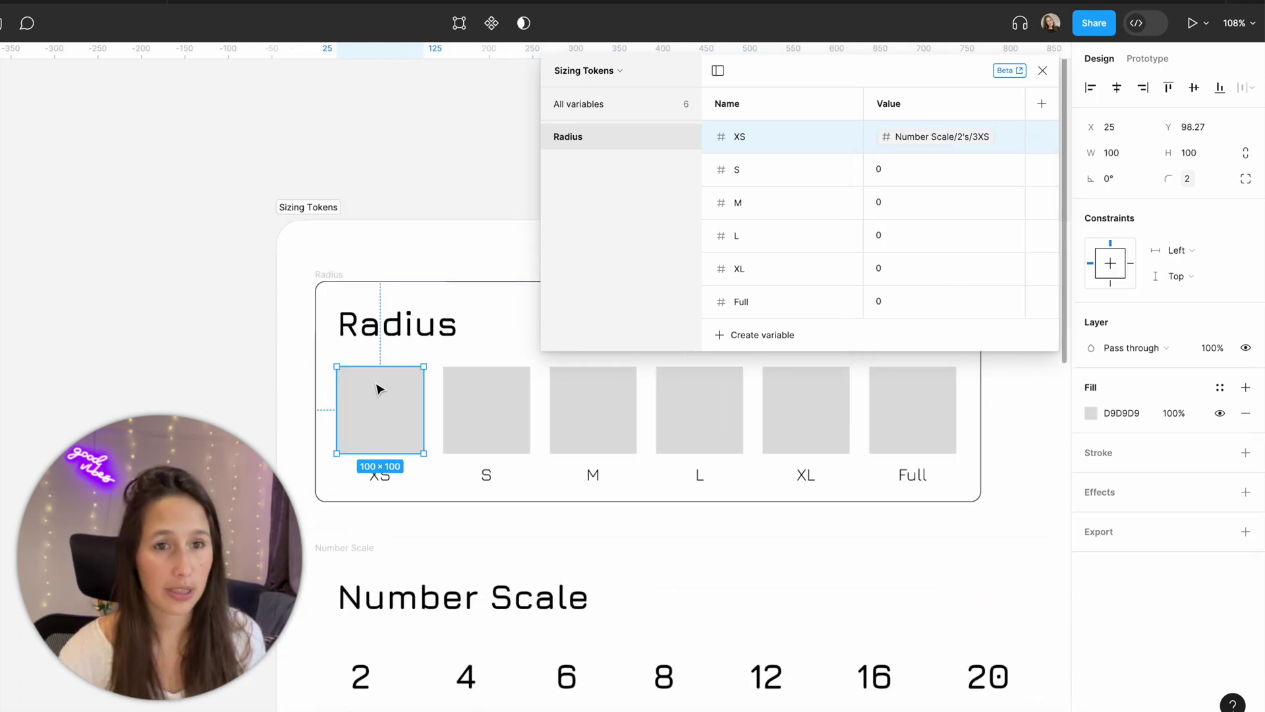
{"action": "scroll", "coordinate": [396, 389], "scroll_direction": "right", "scroll_amount": 2}
{"action": "scroll", "coordinate": [396, 389], "scroll_direction": "up", "scroll_amount": 1}
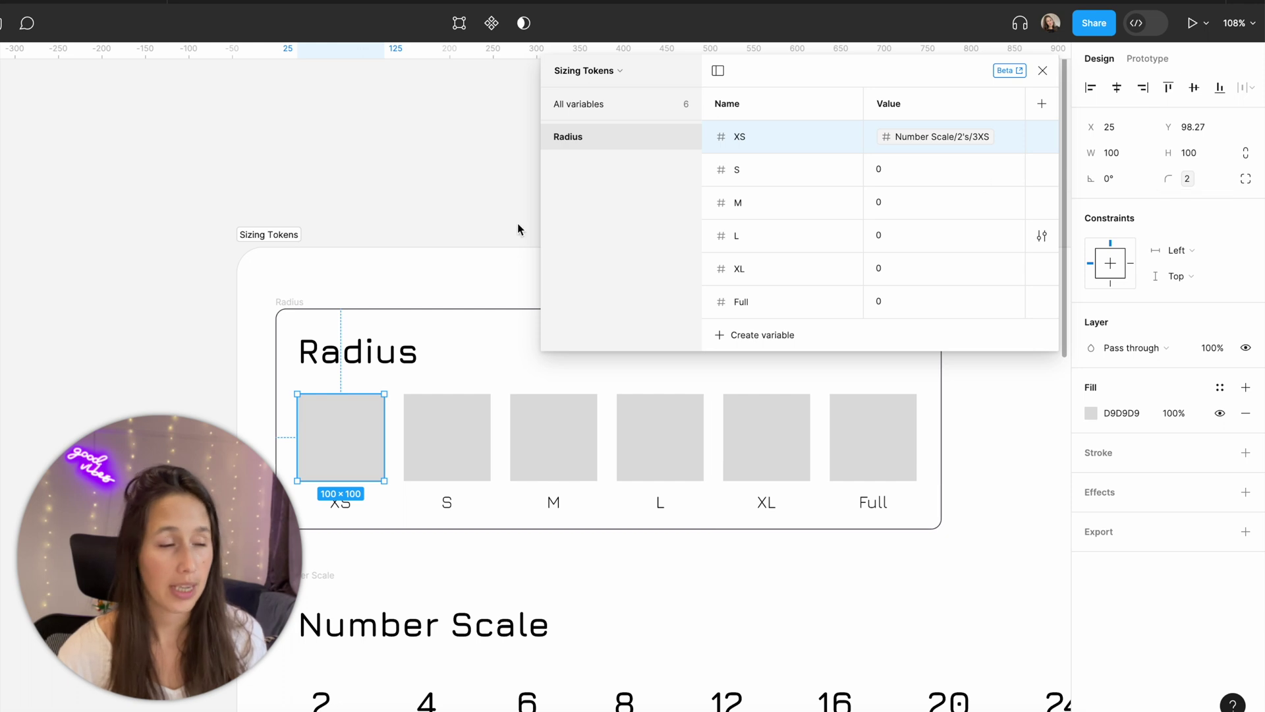
{"action": "left_click", "coordinate": [504, 270]}
Alias the S token to the 2XS primitive and the L token to the M primitive.
{"action": "left_click", "coordinate": [1012, 171]}
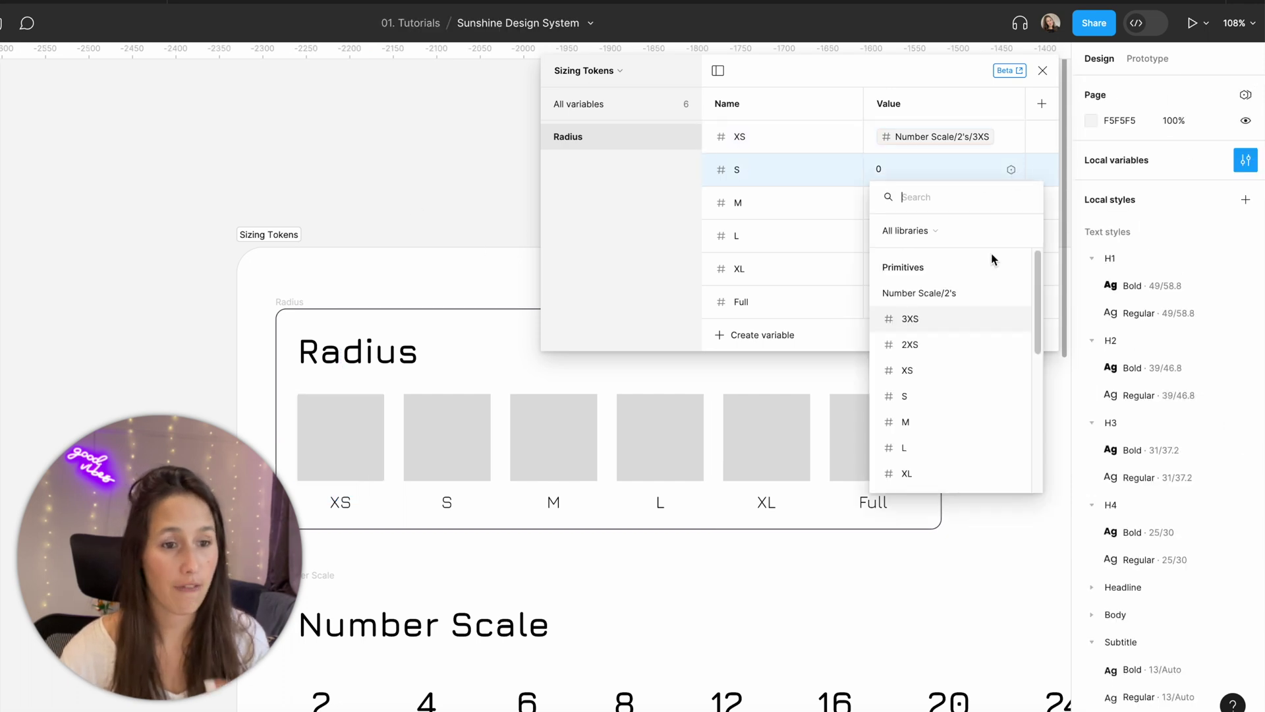
{"action": "left_click", "coordinate": [956, 347]}
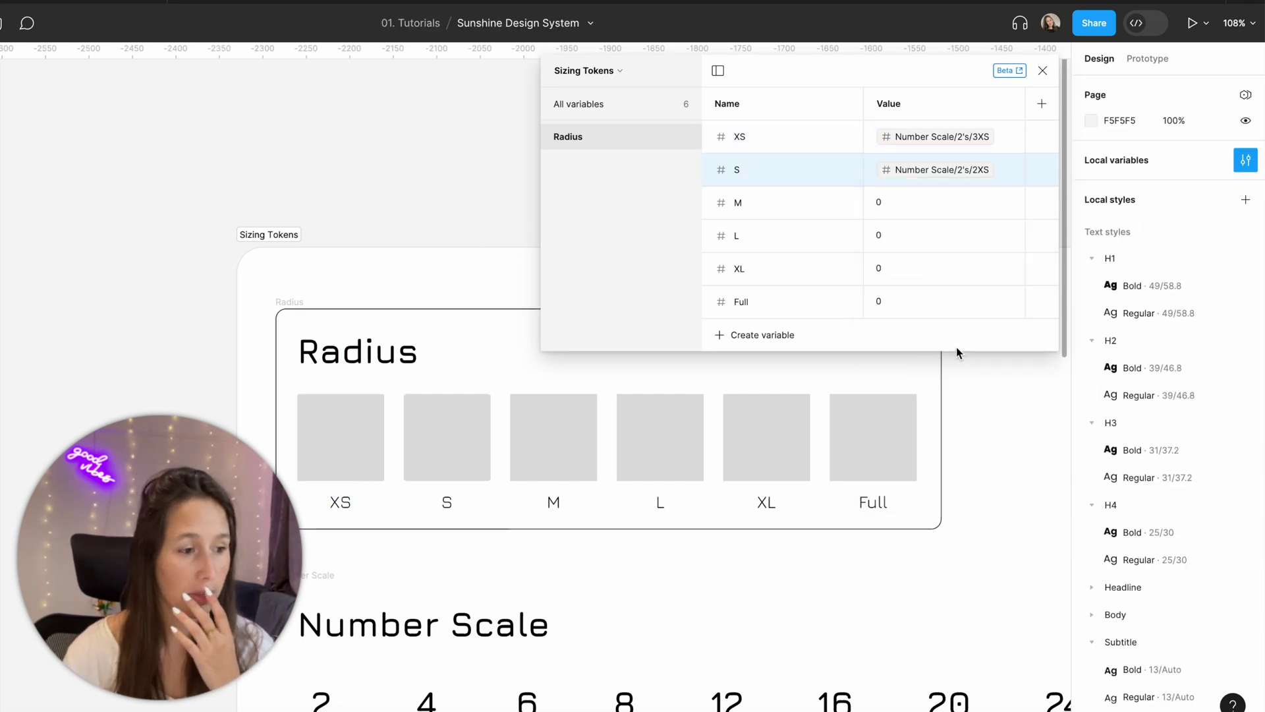
{"action": "scroll", "coordinate": [562, 572], "scroll_direction": "down", "scroll_amount": 2}
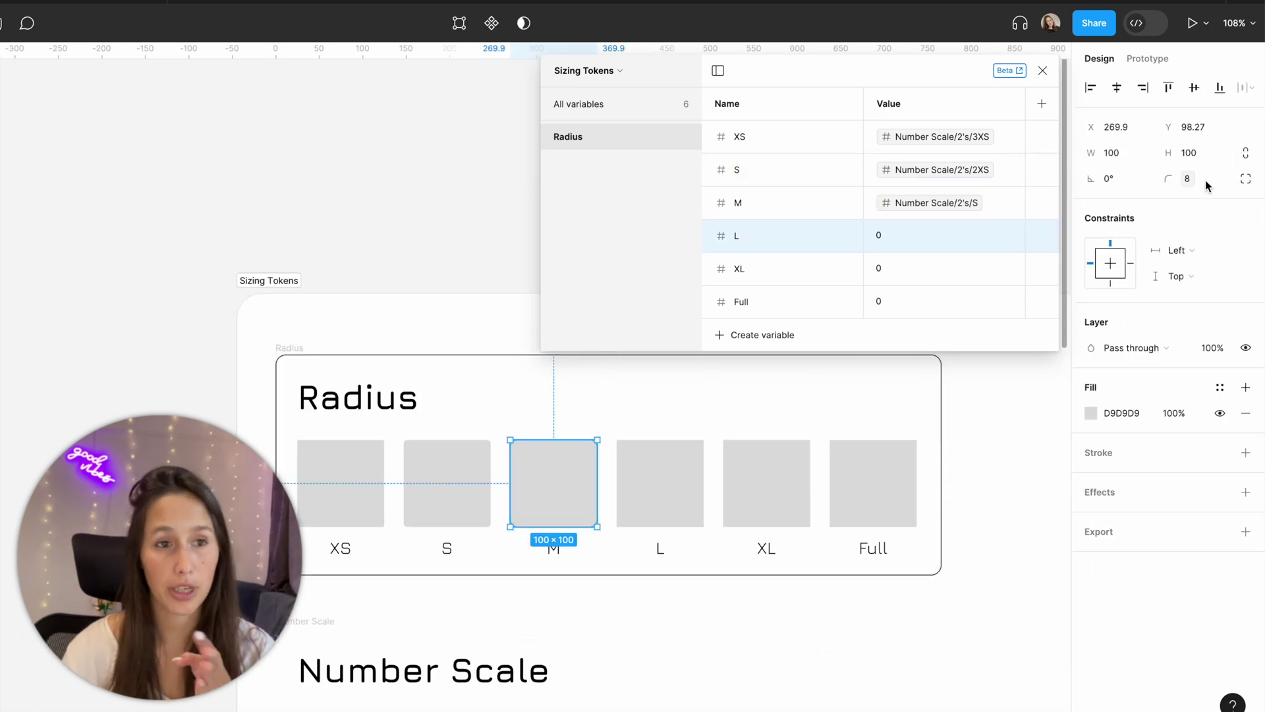
{"action": "left_click", "coordinate": [699, 484]}
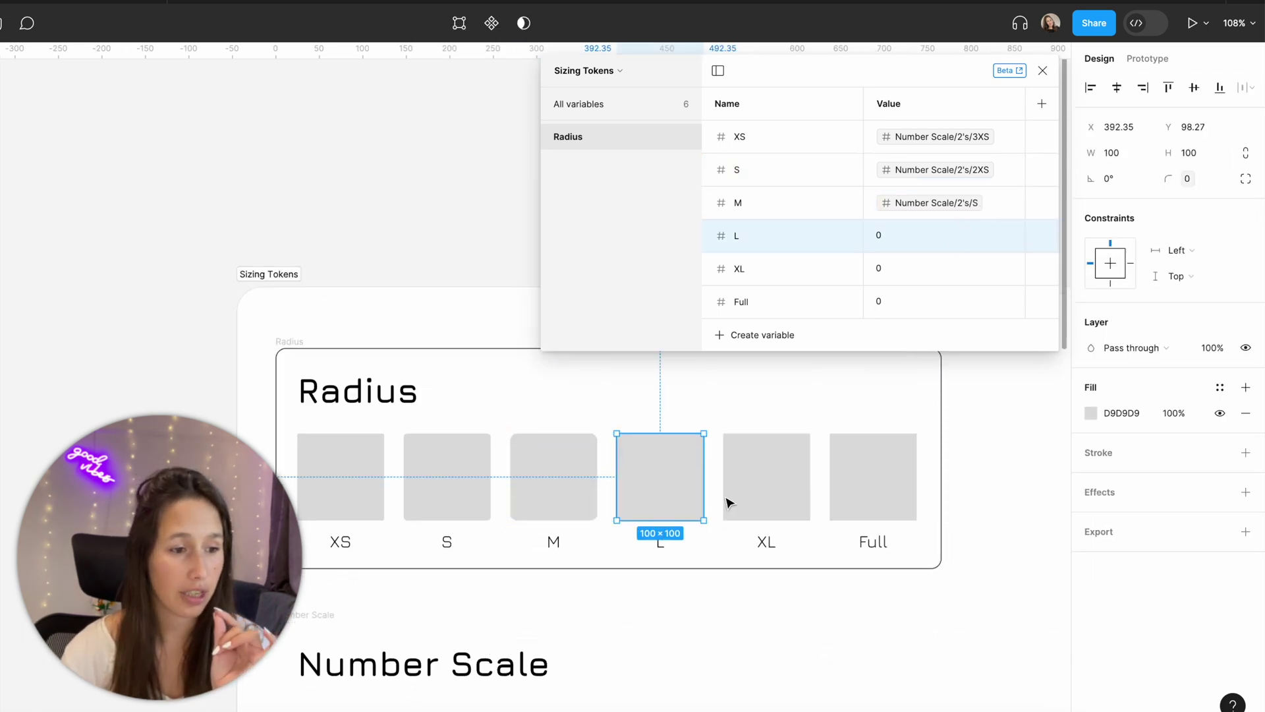
{"action": "scroll", "coordinate": [728, 502], "scroll_direction": "down", "scroll_amount": 2}
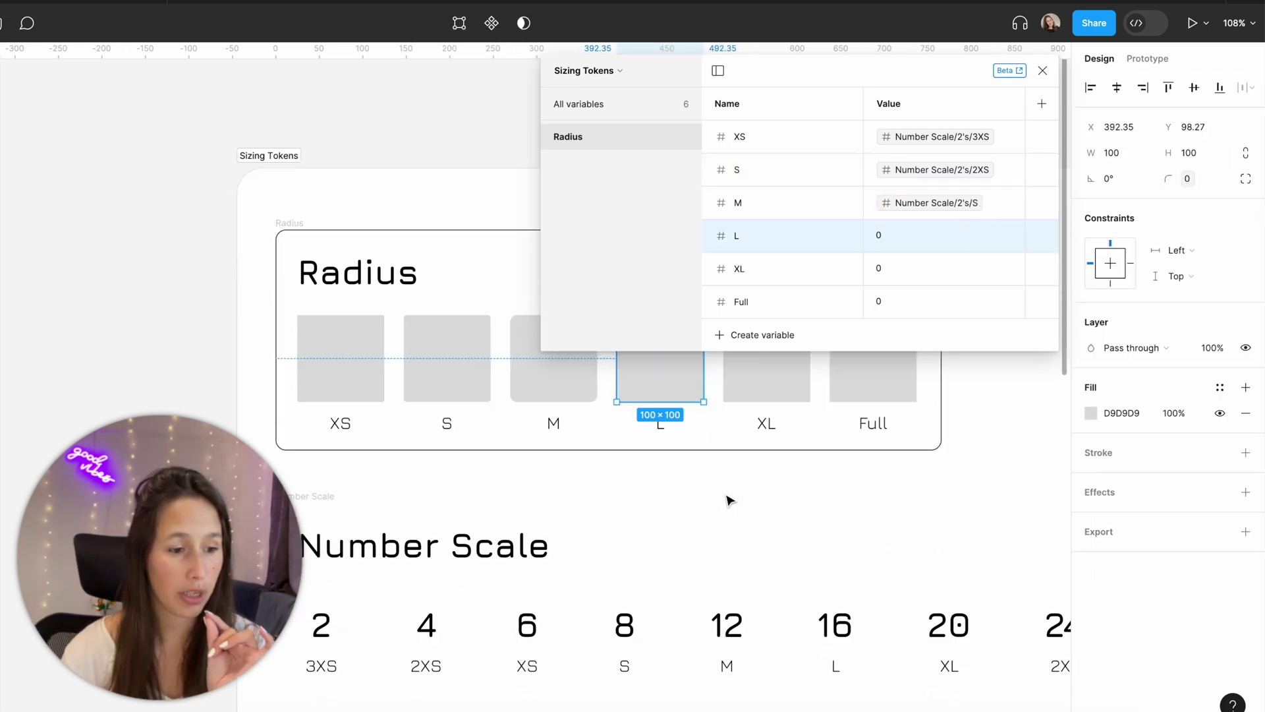
{"action": "left_click", "coordinate": [1011, 235]}
{"action": "left_click", "coordinate": [931, 486]}
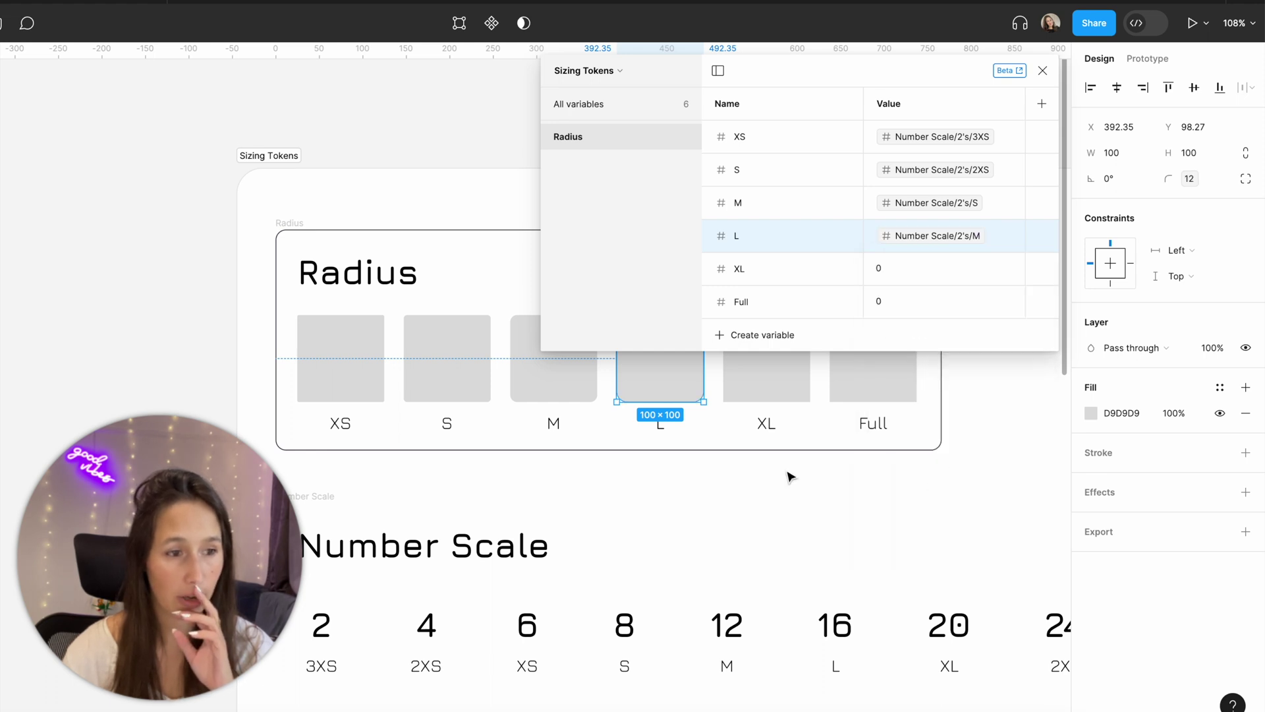
{"action": "scroll", "coordinate": [771, 468], "scroll_direction": "up", "scroll_amount": 1}
Alias XL to the L primitive and Full to the Full primitive, making the Full sample a circle.
{"action": "left_click", "coordinate": [771, 452]}
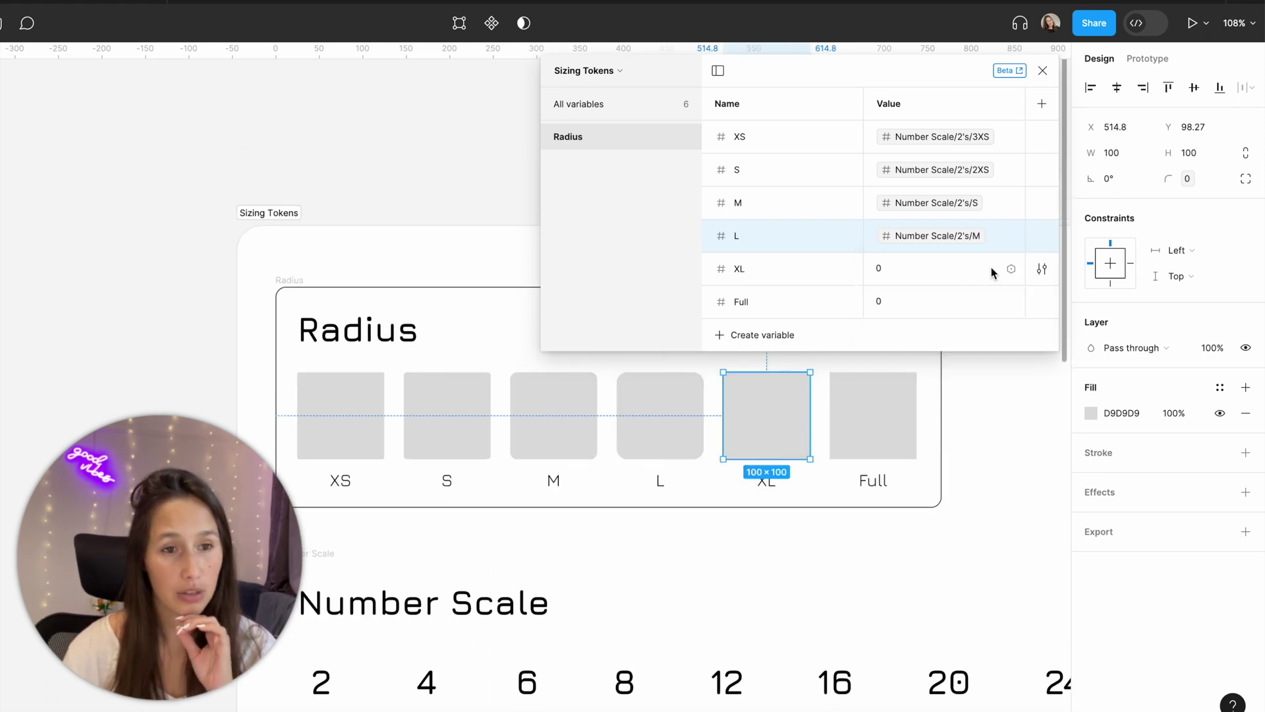
{"action": "left_click", "coordinate": [933, 267]}
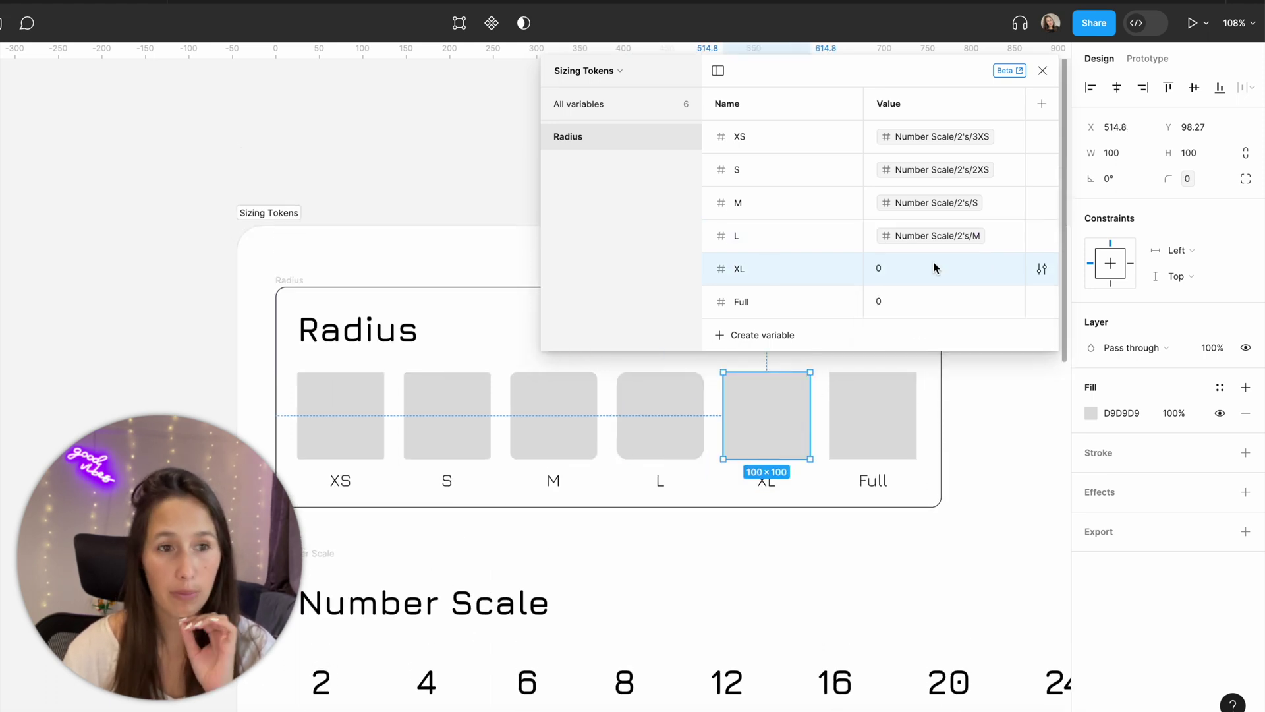
{"action": "left_click", "coordinate": [1006, 269]}
{"action": "scroll", "coordinate": [949, 573], "scroll_direction": "down", "scroll_amount": 1}
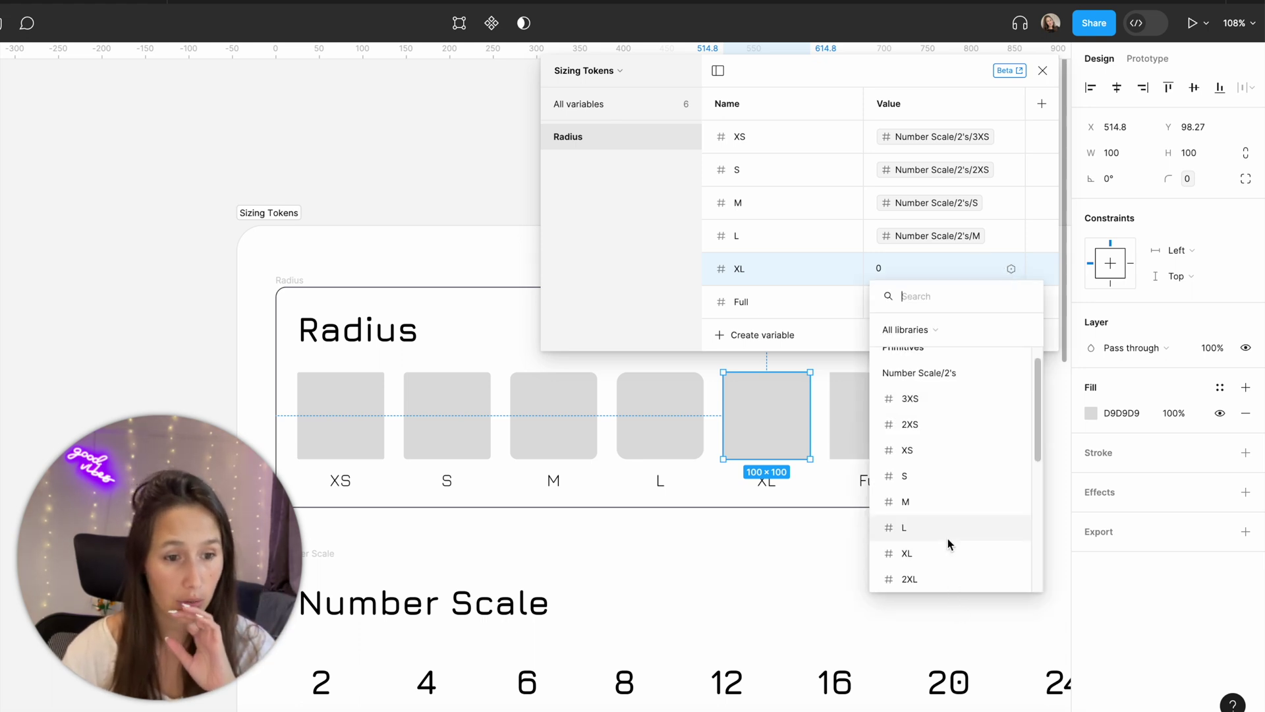
{"action": "left_click", "coordinate": [950, 542]}
{"action": "scroll", "coordinate": [880, 427], "scroll_direction": "up", "scroll_amount": 1}
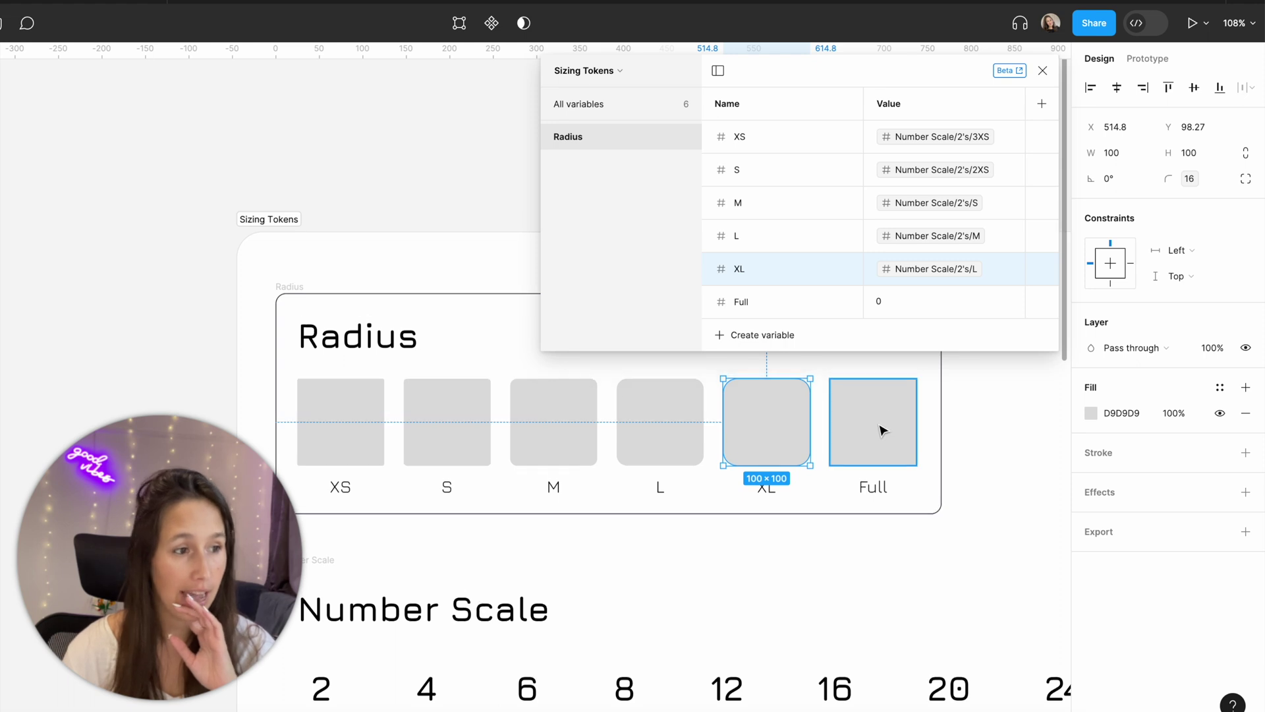
{"action": "left_click", "coordinate": [478, 280]}
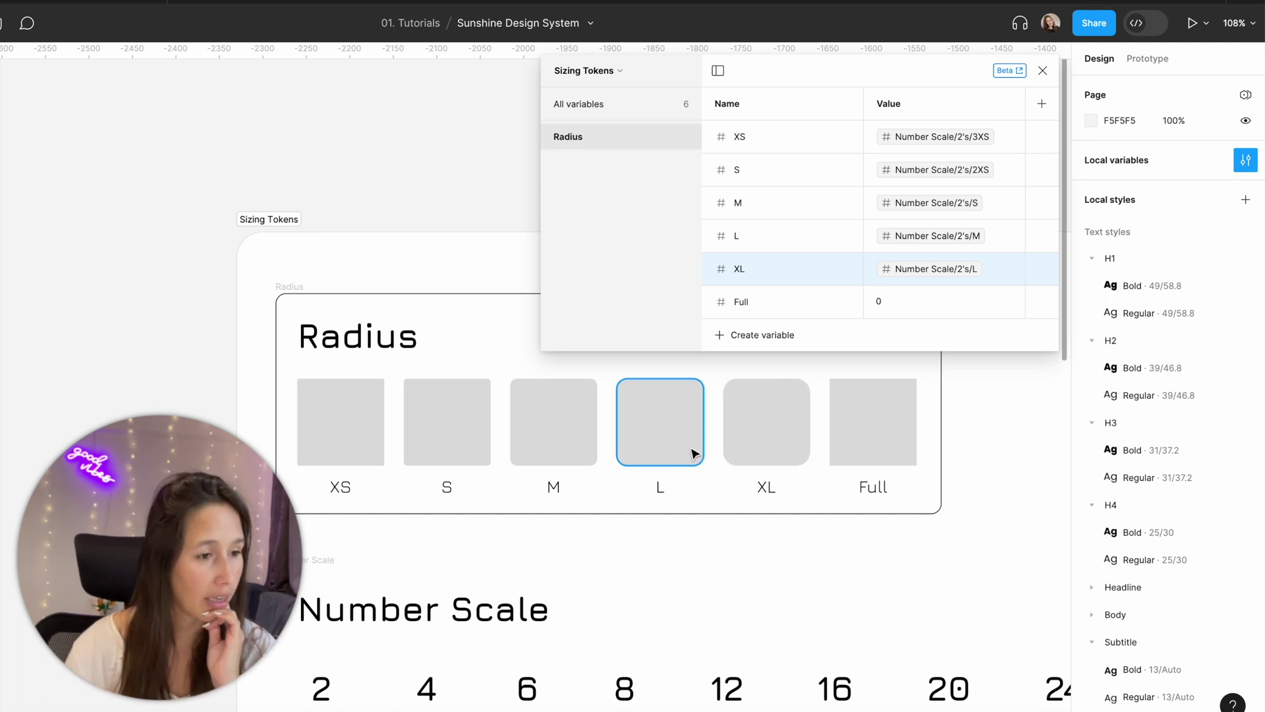
{"action": "left_click", "coordinate": [870, 405]}
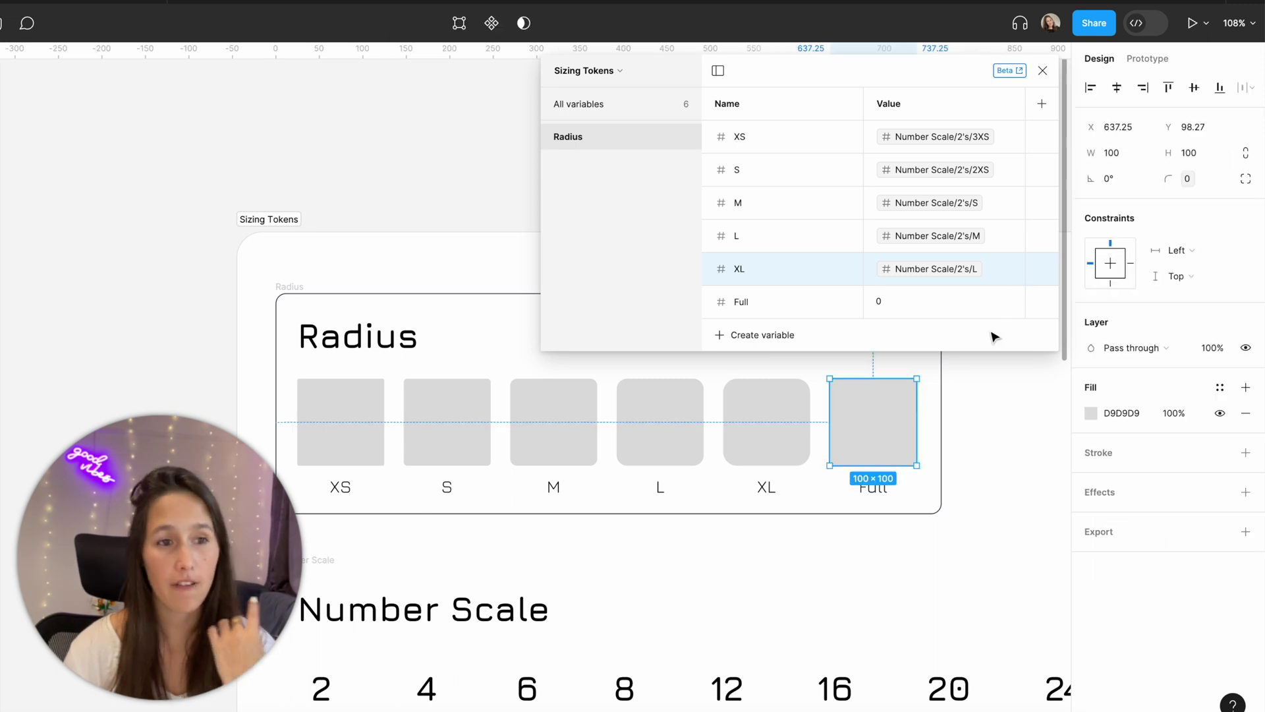
{"action": "left_click", "coordinate": [1012, 302]}
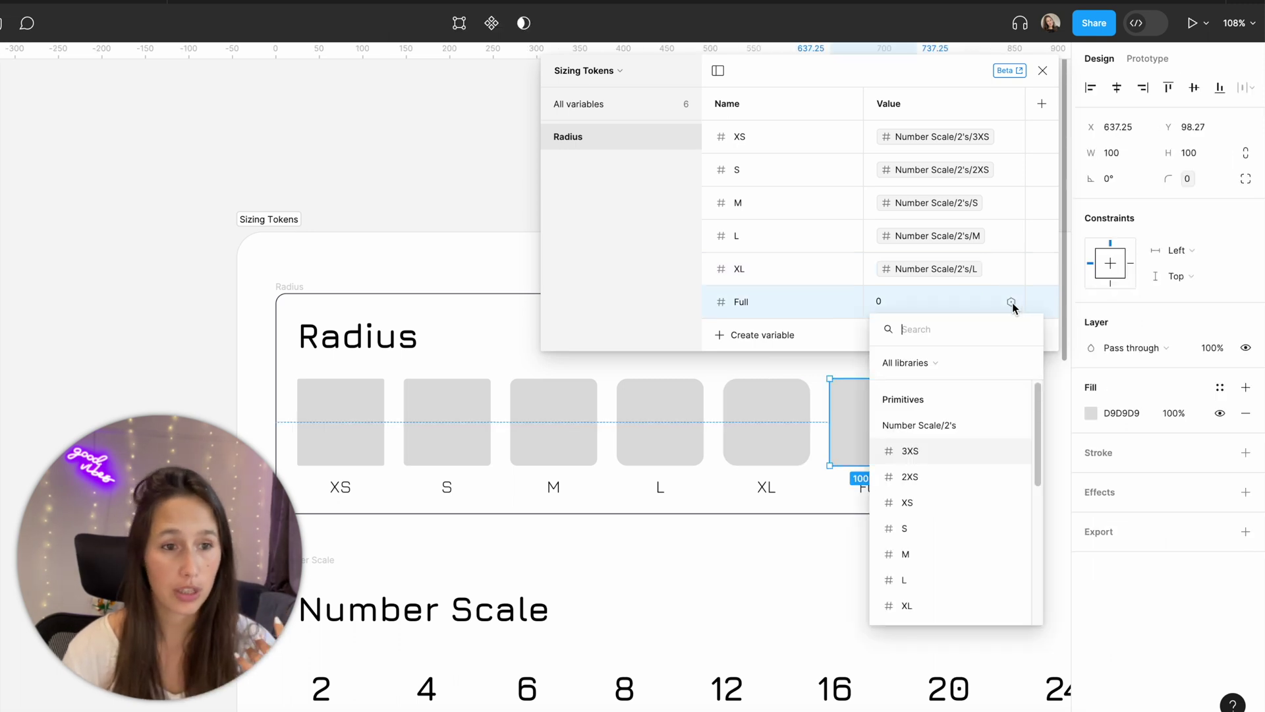
{"action": "scroll", "coordinate": [912, 613], "scroll_direction": "down", "scroll_amount": 3}
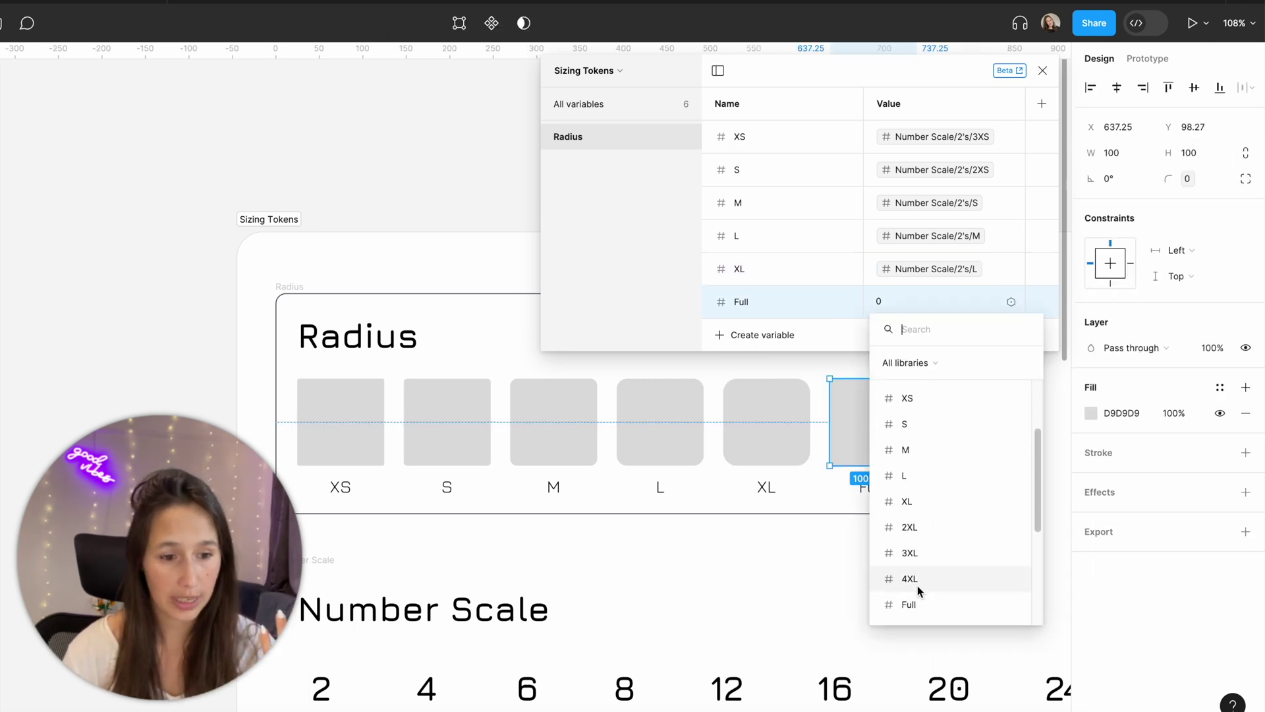
{"action": "left_click", "coordinate": [916, 599]}
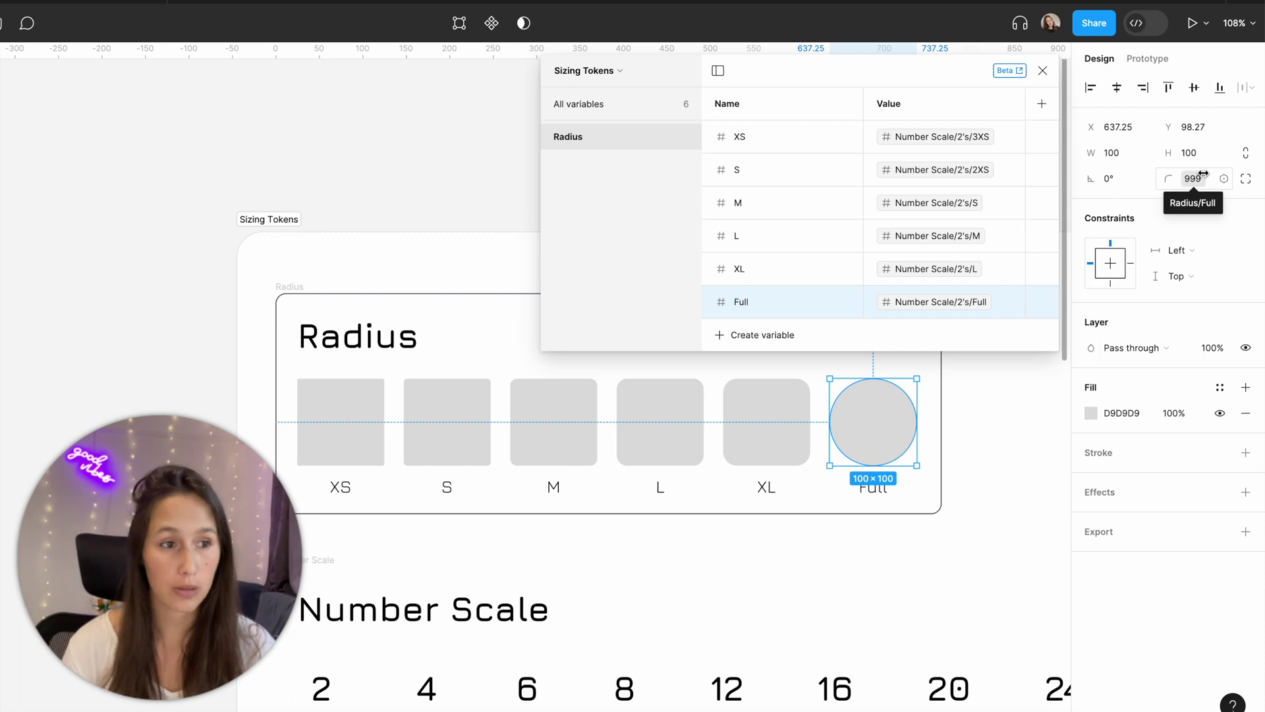
{"action": "key", "text": "Escape"}
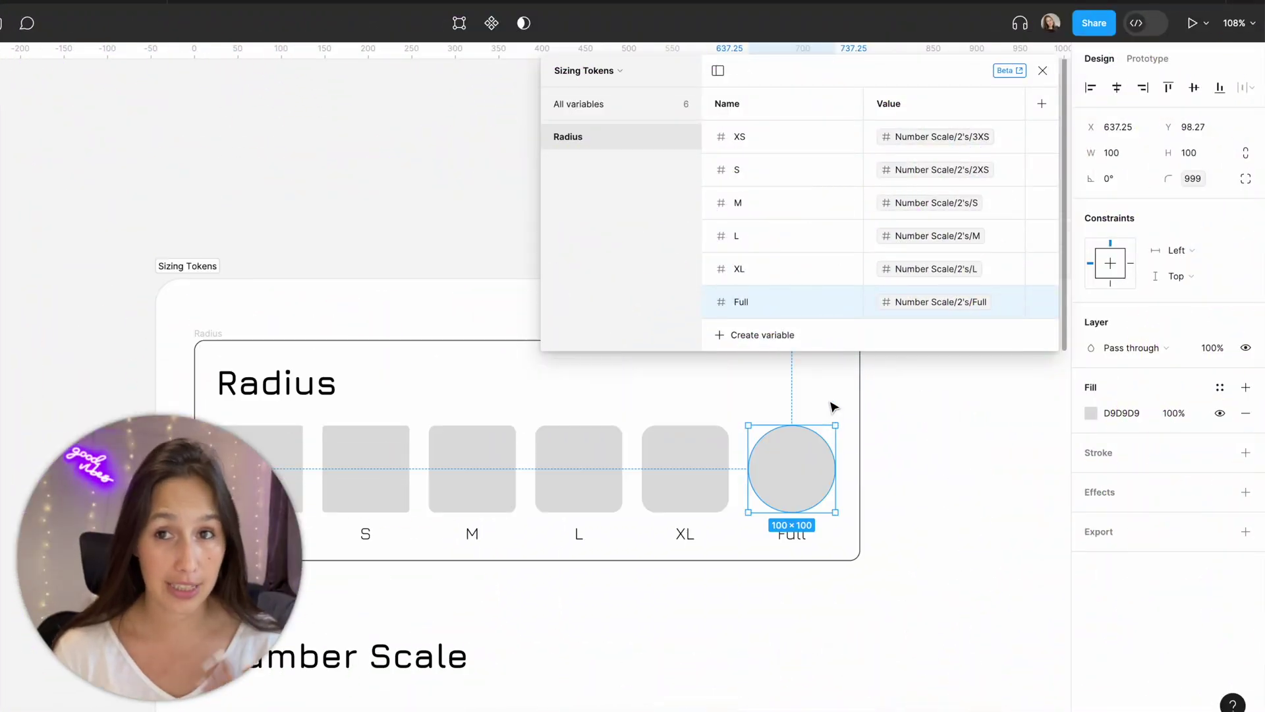
Place a new 100×100 square and browse the number variables offered for its corner radius.
{"action": "left_click", "coordinate": [464, 416]}
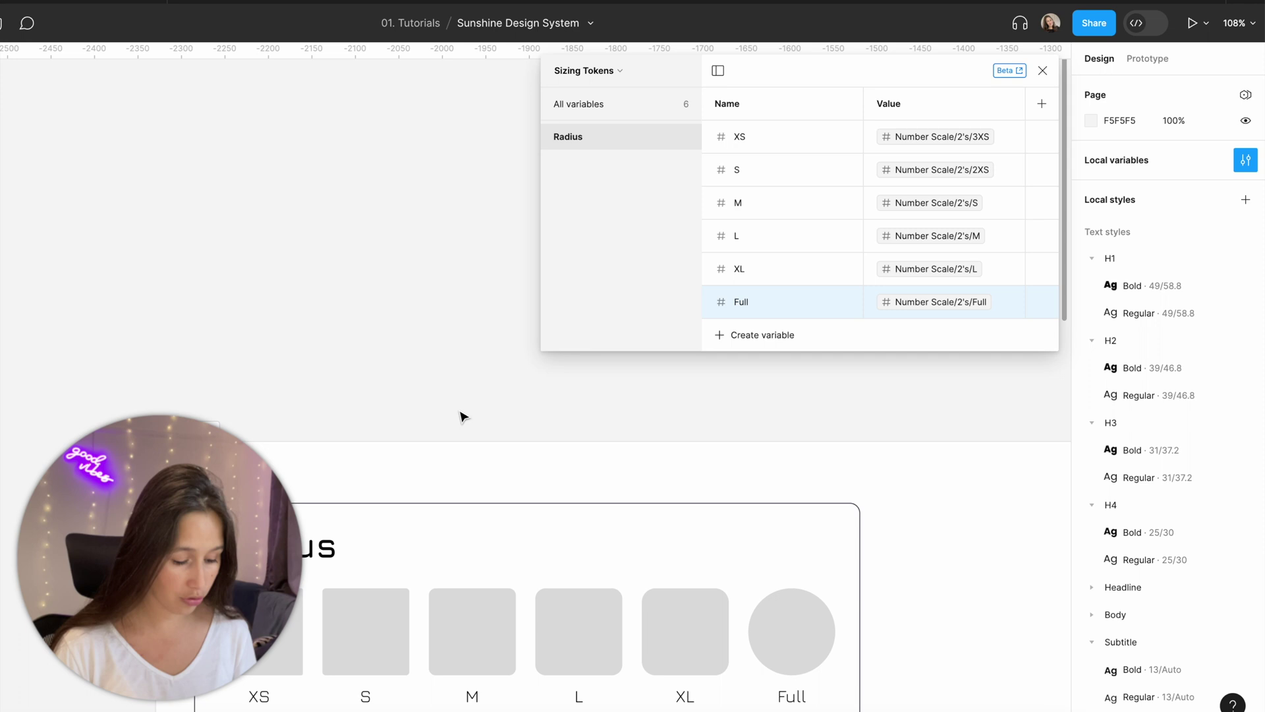
{"action": "left_click", "coordinate": [398, 266]}
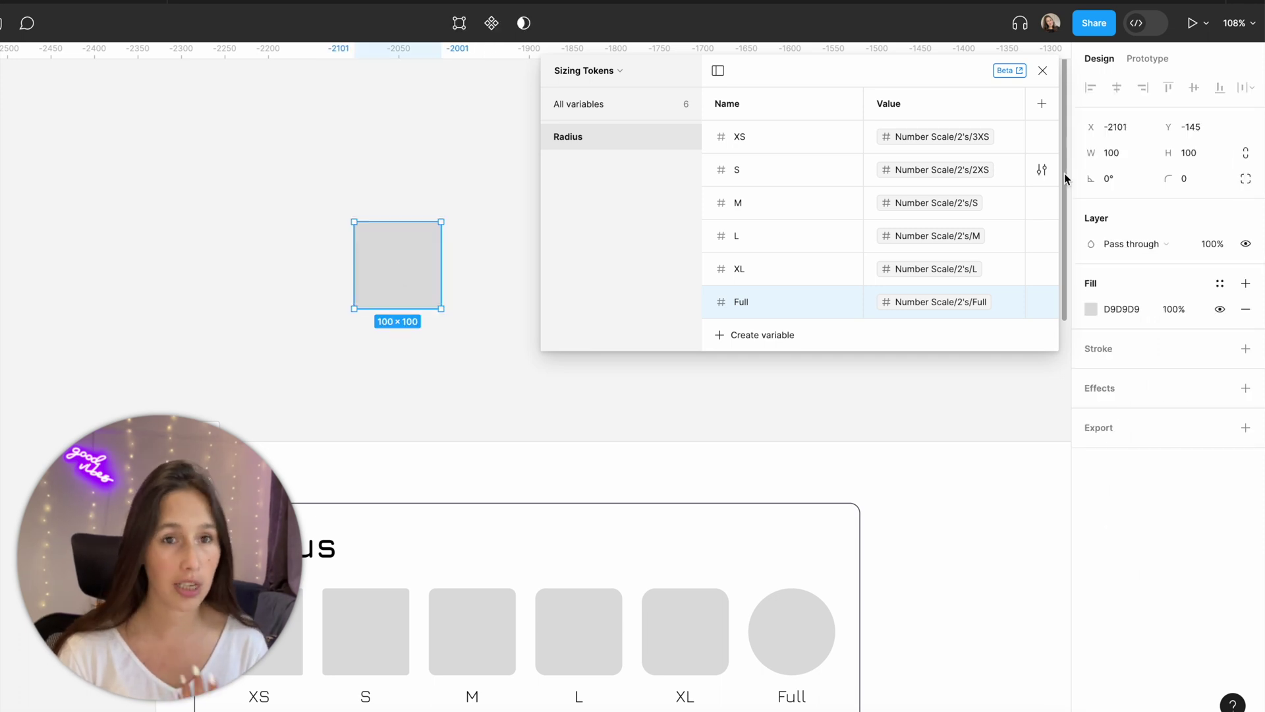
{"action": "left_click", "coordinate": [1225, 179]}
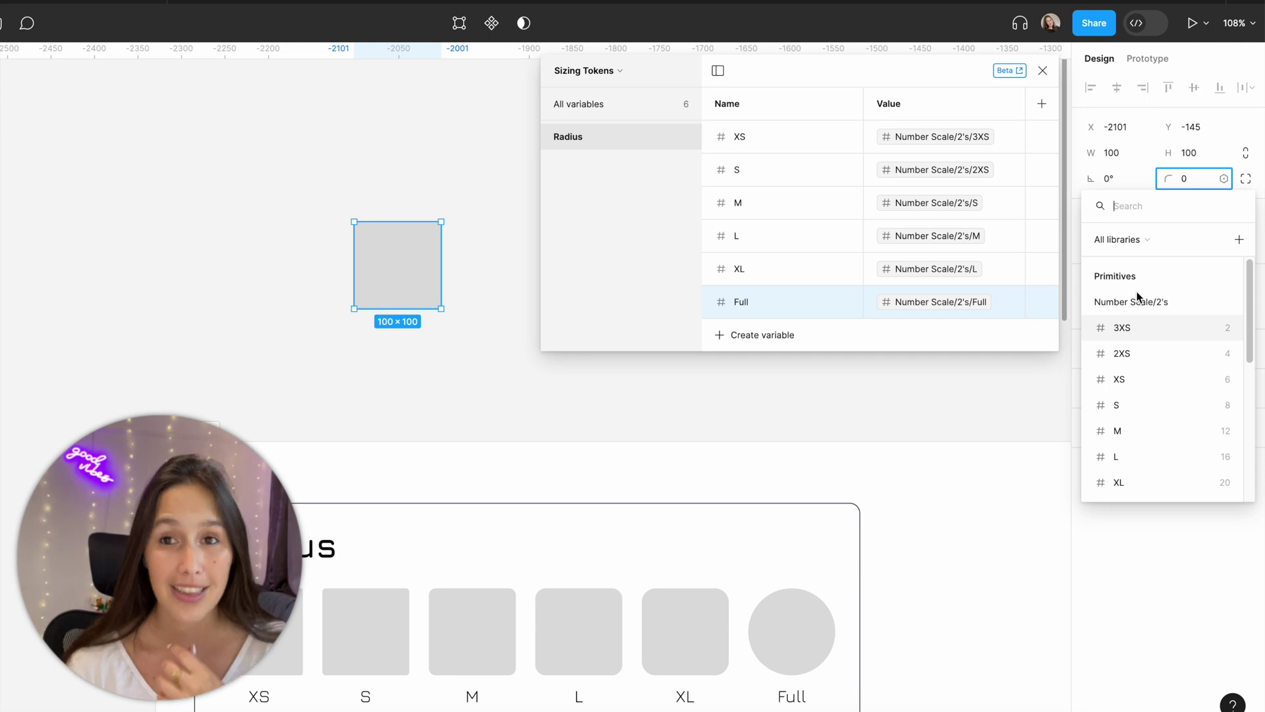
{"action": "scroll", "coordinate": [1176, 392], "scroll_direction": "down", "scroll_amount": 3}
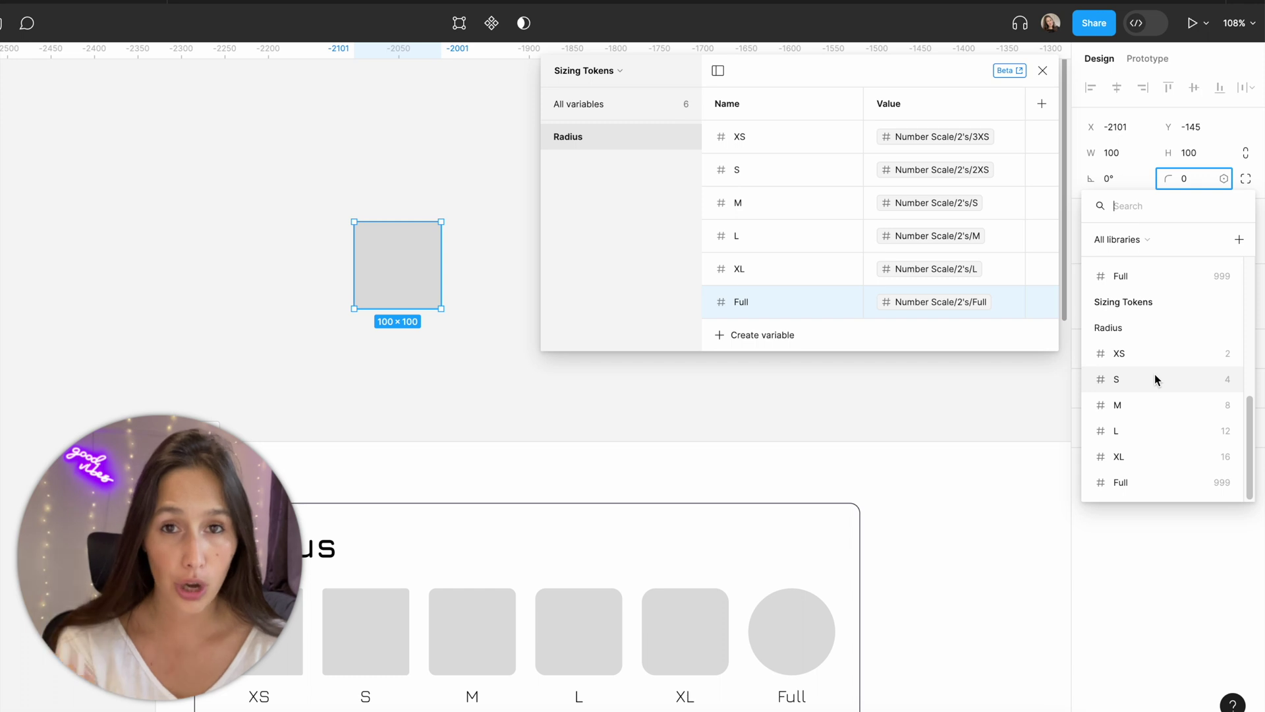
{"action": "scroll", "coordinate": [1156, 374], "scroll_direction": "up", "scroll_amount": 3}
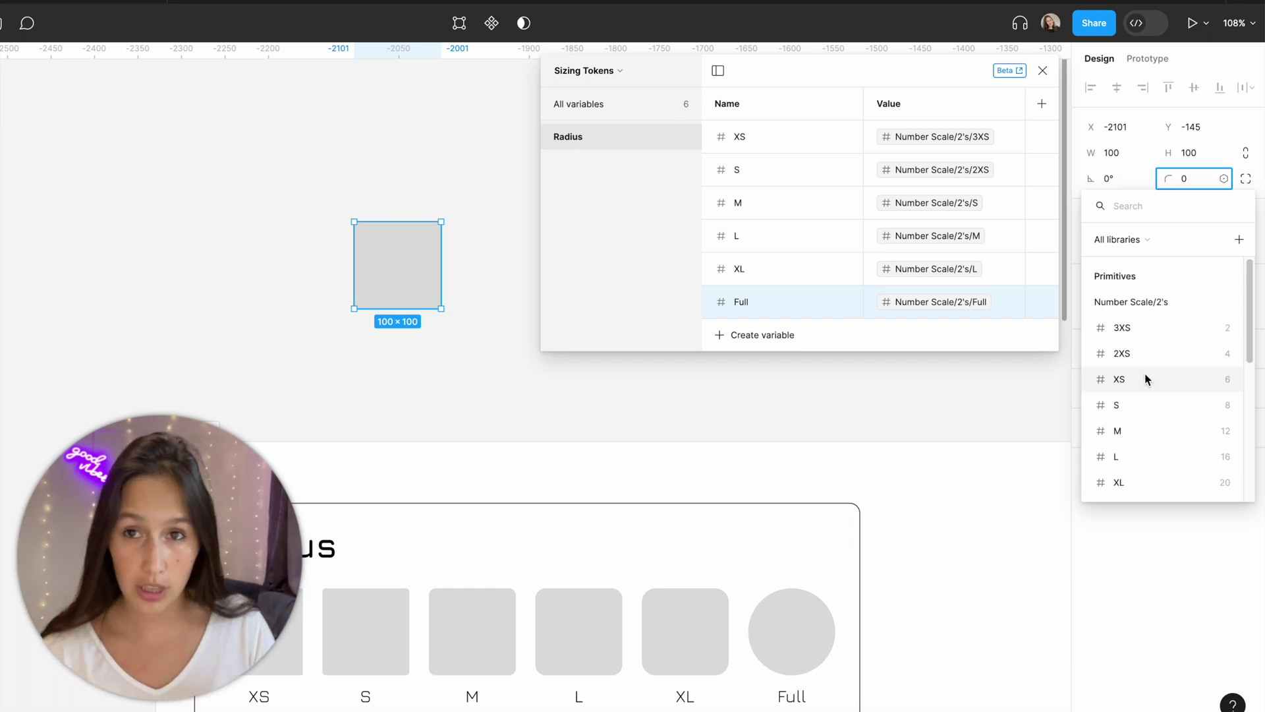
{"action": "scroll", "coordinate": [1184, 356], "scroll_direction": "down", "scroll_amount": 1}
{"action": "scroll", "coordinate": [1184, 356], "scroll_direction": "down", "scroll_amount": 1}
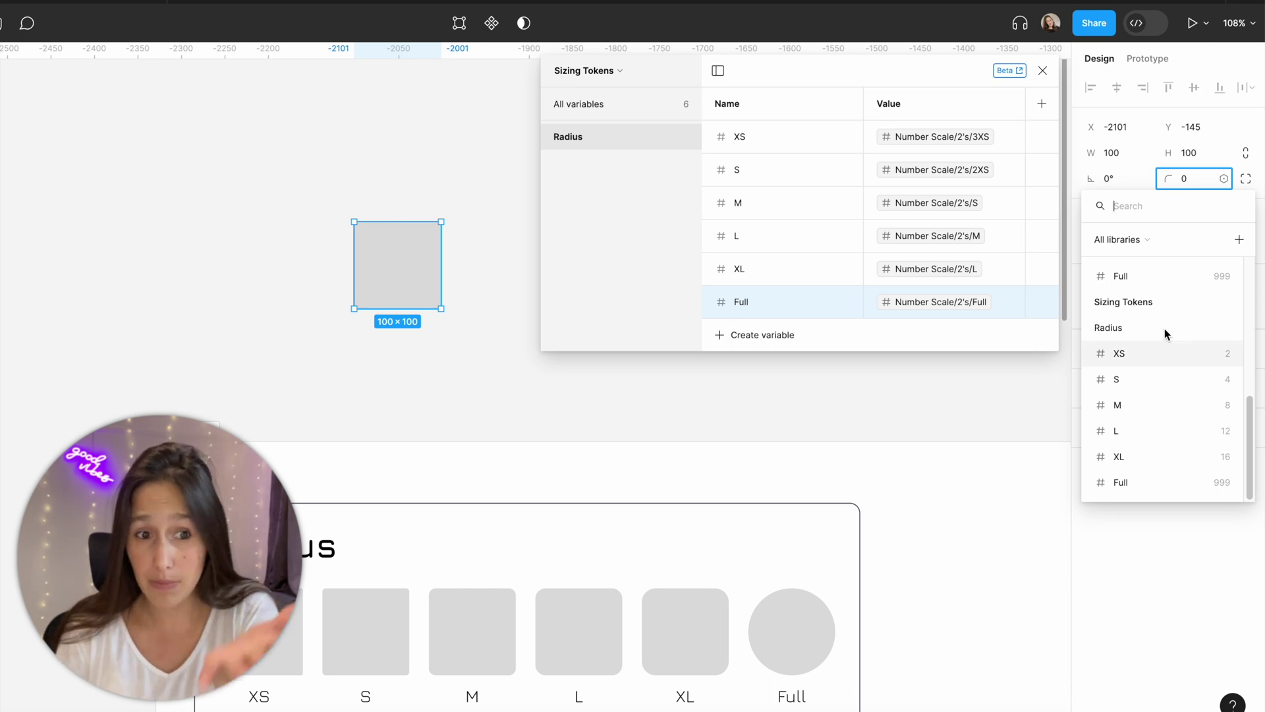
{"action": "scroll", "coordinate": [1165, 358], "scroll_direction": "up", "scroll_amount": 5}
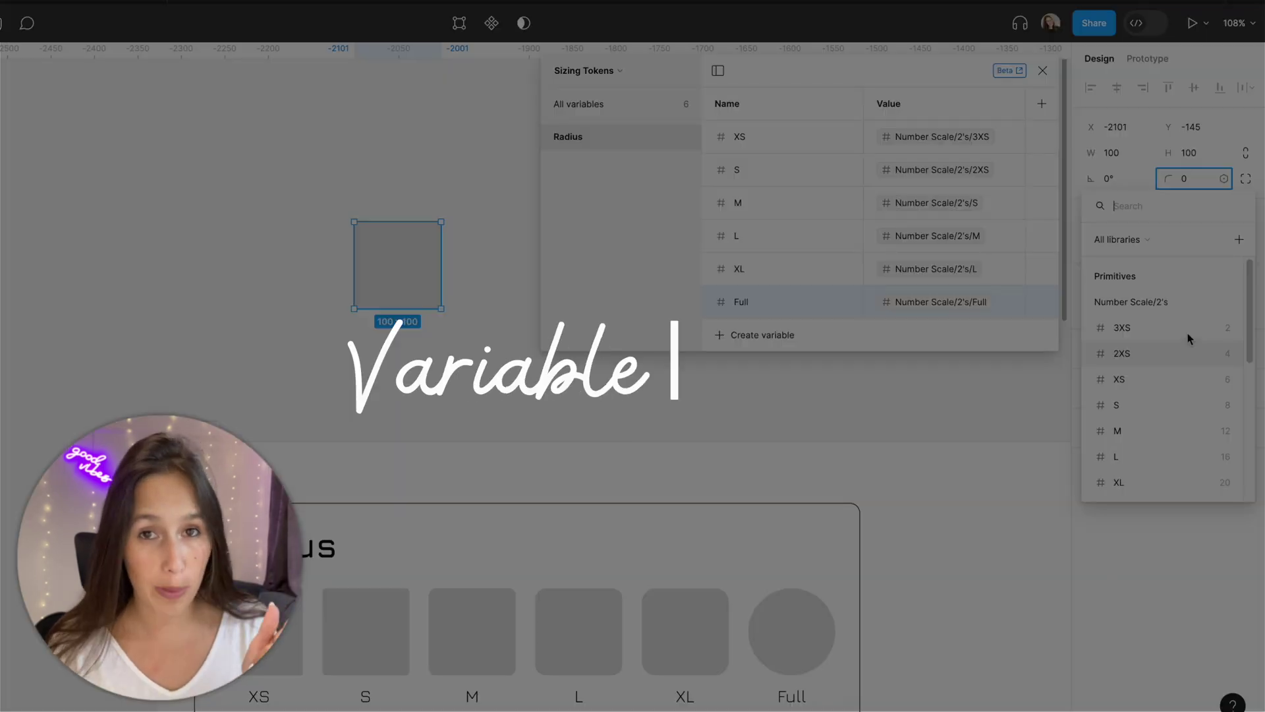
Switch to the Primitives collection and open the Number Scale/2's/3XS variable's settings.
{"action": "left_click", "coordinate": [580, 71]}
{"action": "left_click", "coordinate": [580, 70]}
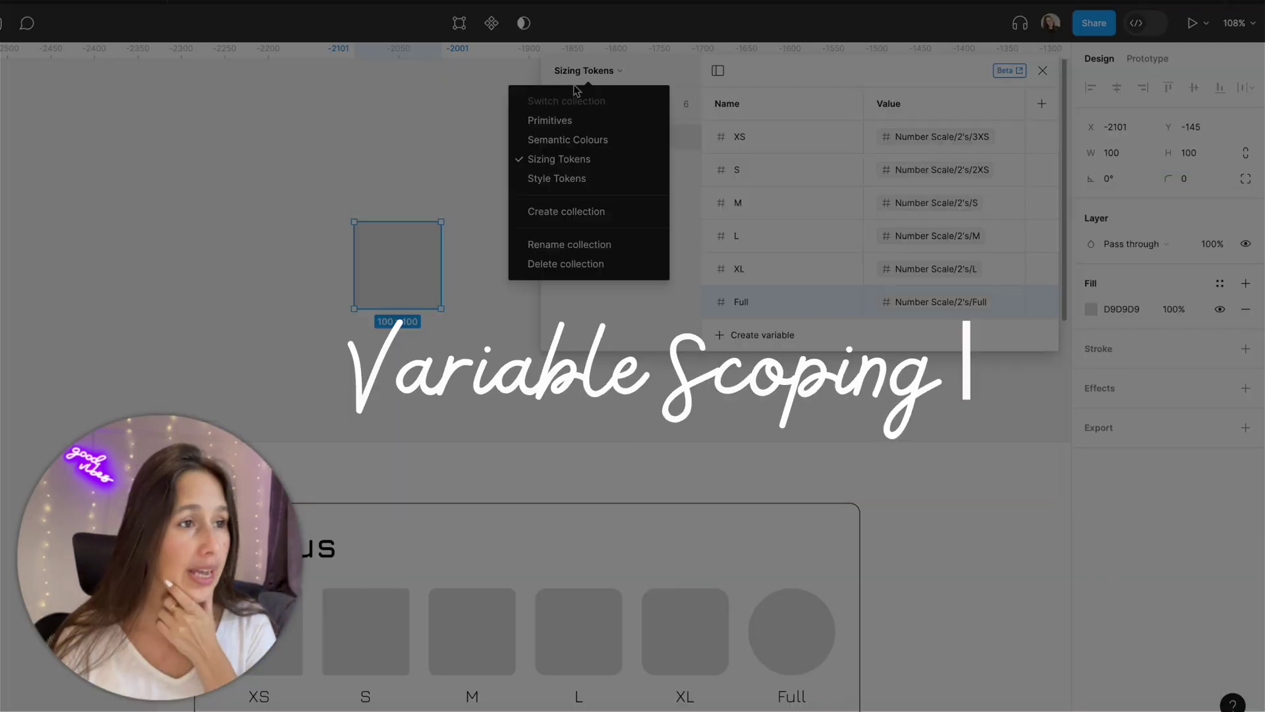
{"action": "left_click", "coordinate": [584, 118]}
{"action": "scroll", "coordinate": [570, 162], "scroll_direction": "down", "scroll_amount": 2}
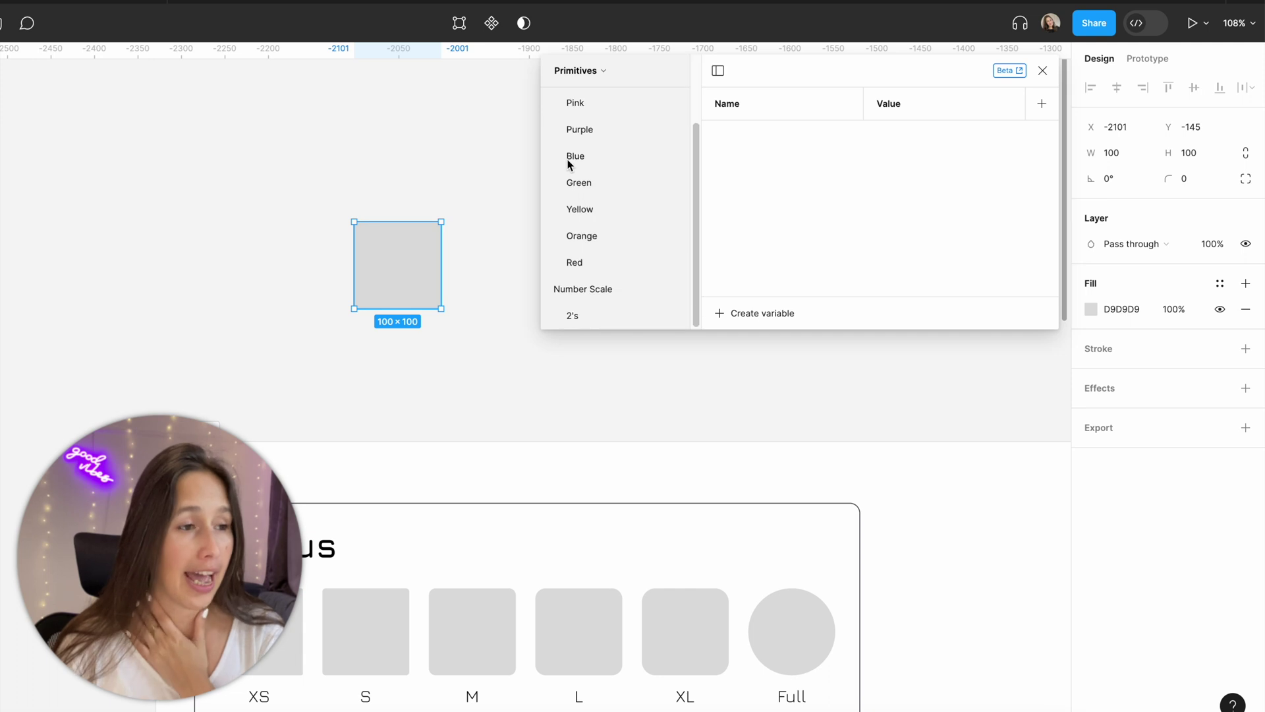
{"action": "left_click", "coordinate": [567, 289]}
{"action": "left_click", "coordinate": [572, 403]}
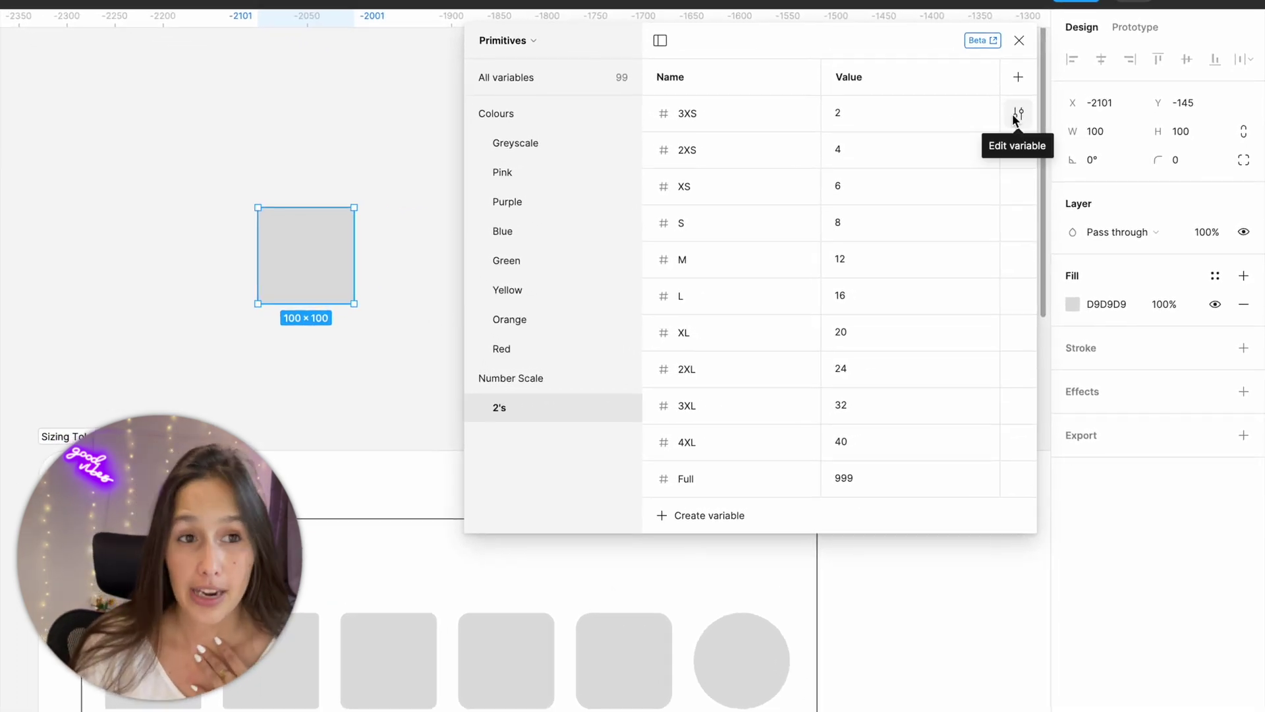
{"action": "left_click", "coordinate": [1015, 114]}
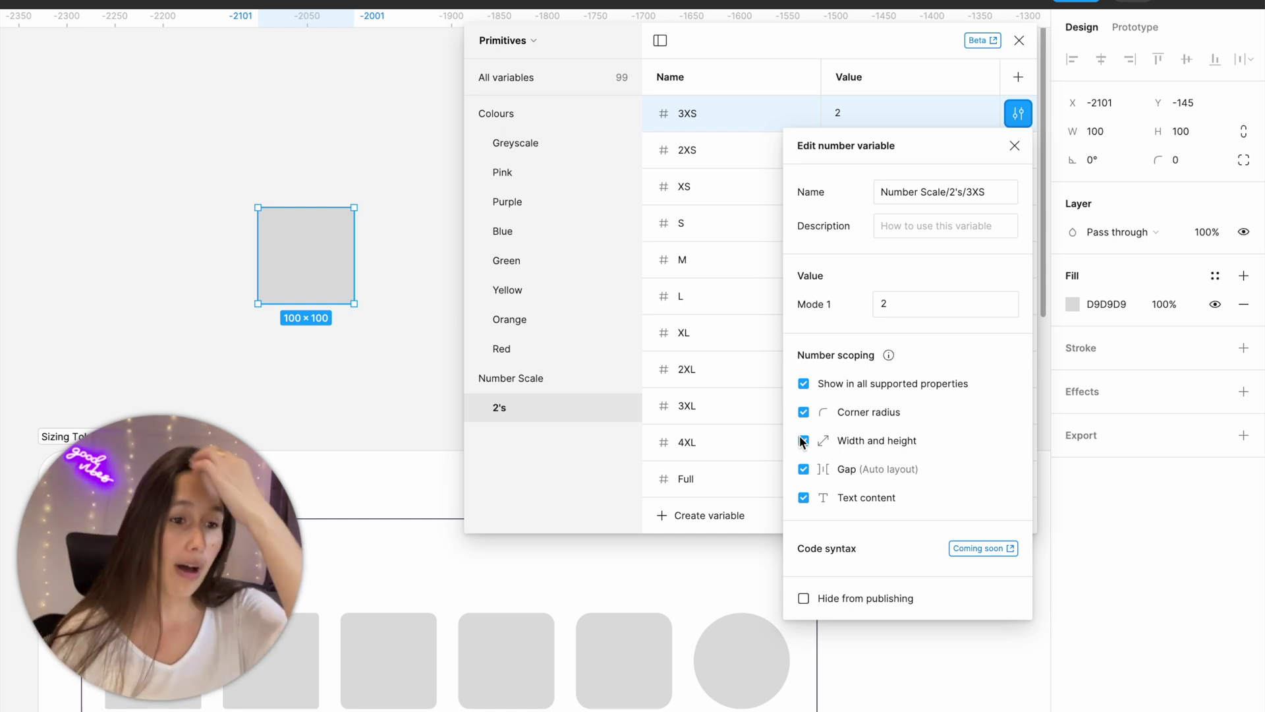
Clear all number scopes on the 3XS, 2XS and XS primitives.
{"action": "left_click", "coordinate": [895, 382]}
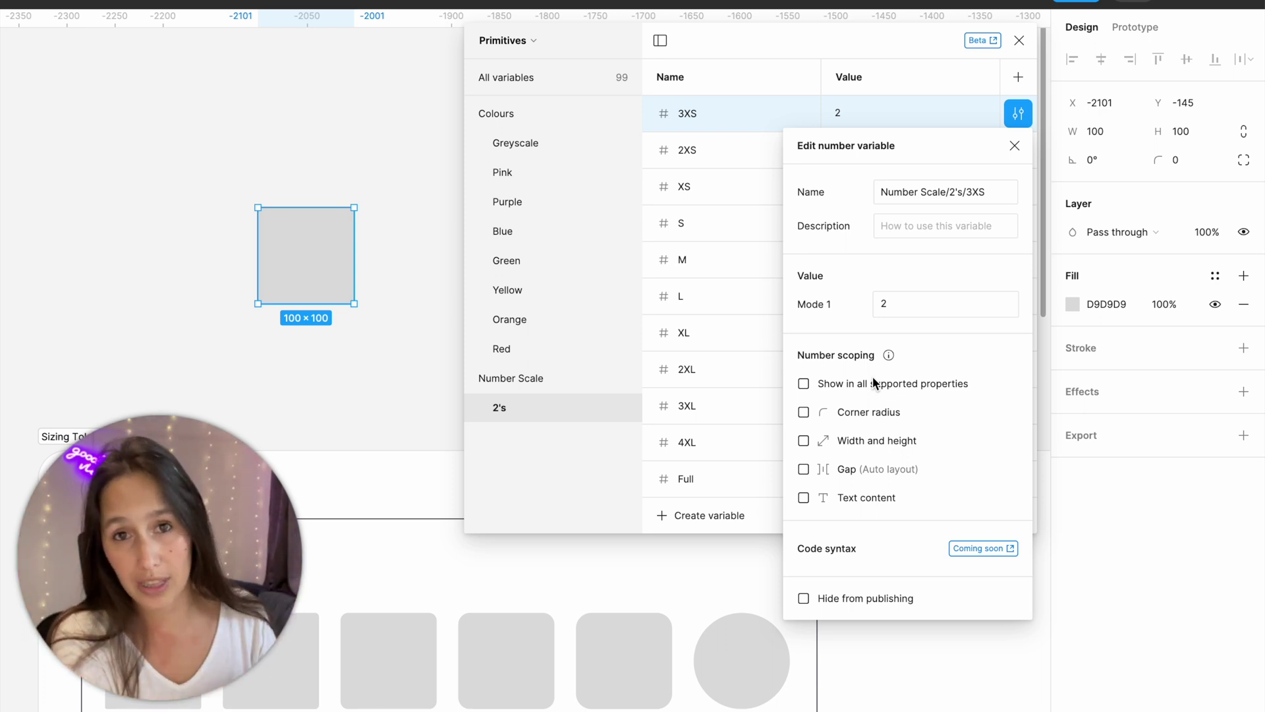
{"action": "left_click", "coordinate": [737, 167]}
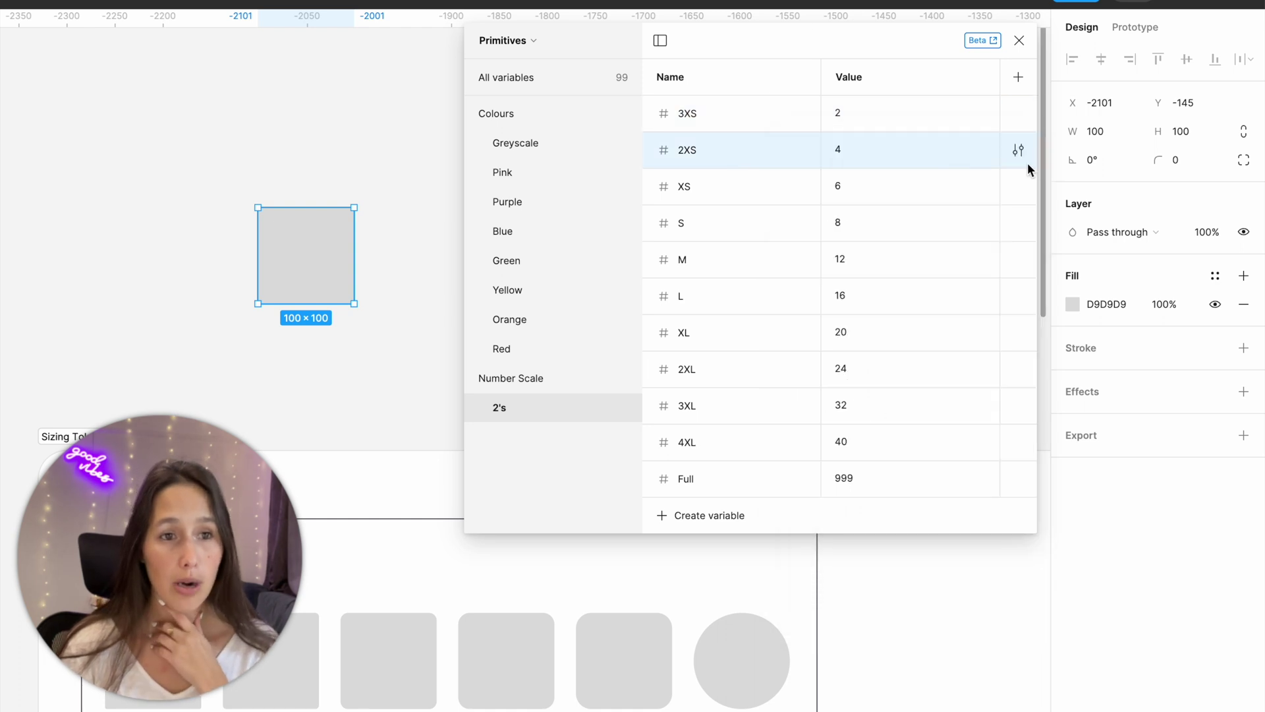
{"action": "left_click", "coordinate": [1020, 151]}
{"action": "left_click", "coordinate": [805, 416]}
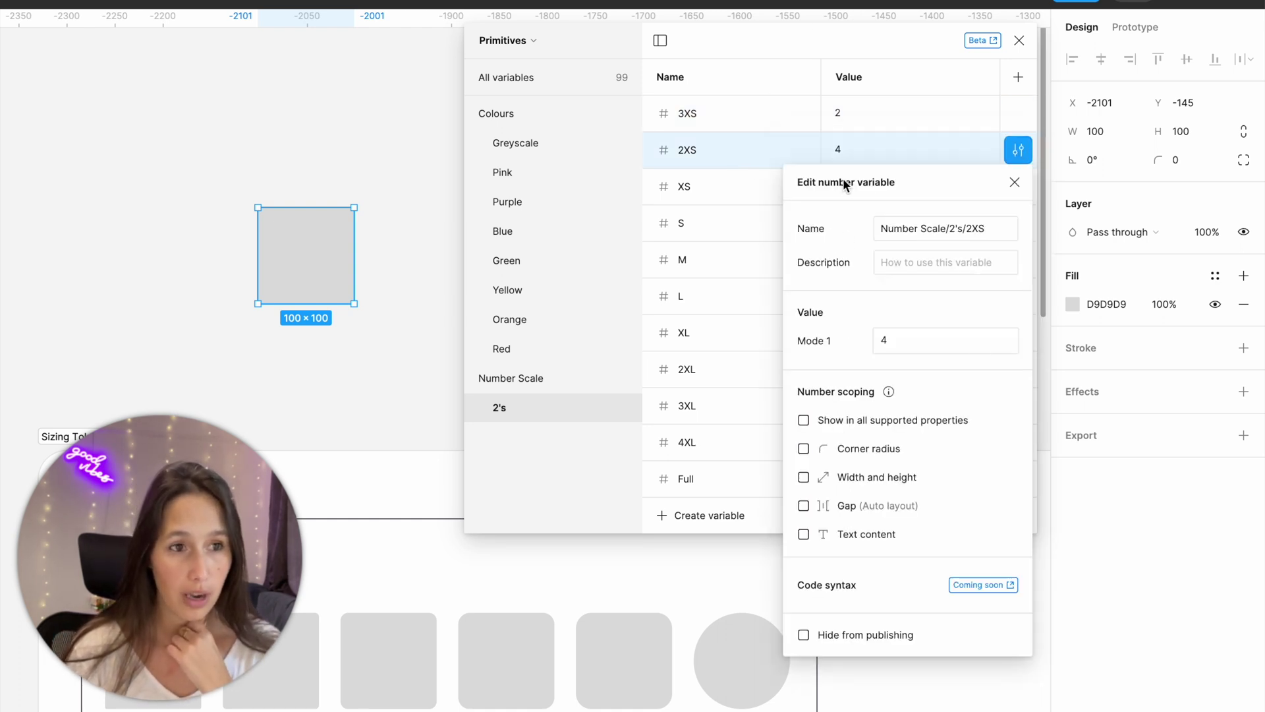
{"action": "left_click", "coordinate": [1046, 211]}
{"action": "left_click", "coordinate": [1018, 186]}
{"action": "left_click", "coordinate": [804, 512]}
Clear all number scopes on the S through 2XL primitives.
{"action": "left_click", "coordinate": [1018, 222]}
{"action": "left_click", "coordinate": [804, 549]}
{"action": "left_click", "coordinate": [1076, 249]}
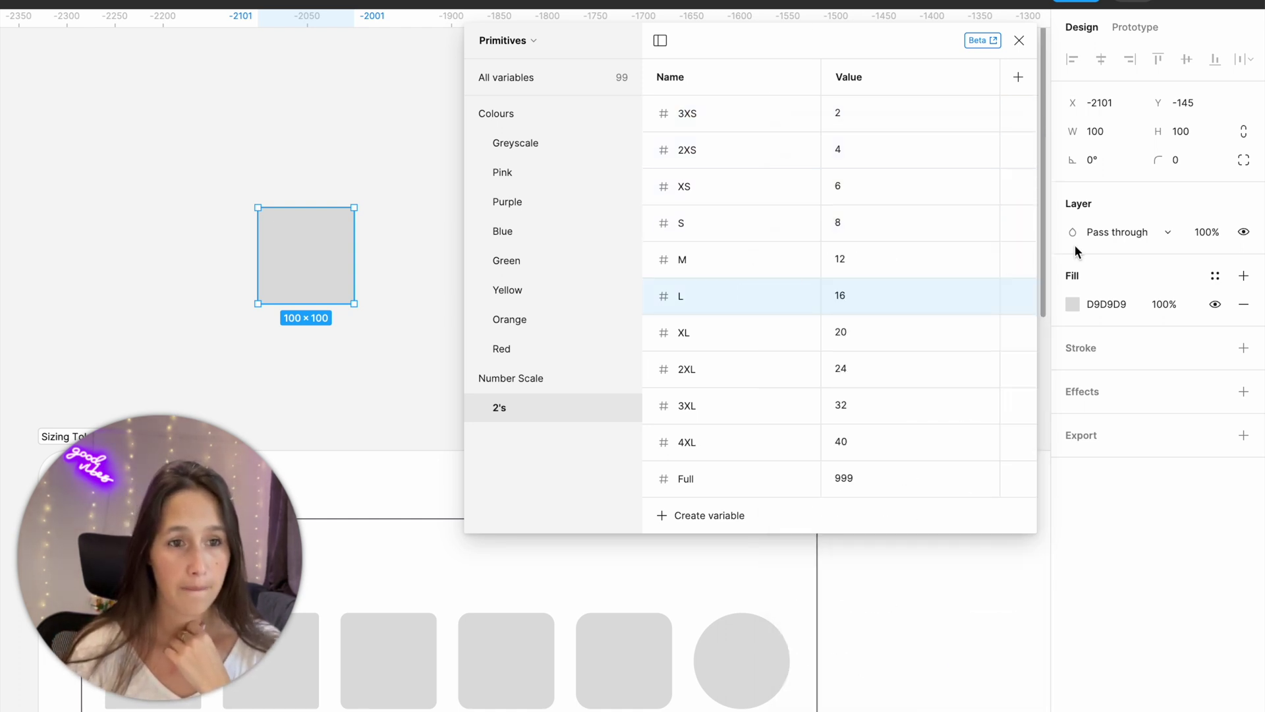
{"action": "left_click", "coordinate": [1019, 259]}
{"action": "left_click", "coordinate": [725, 296]}
{"action": "left_click", "coordinate": [725, 332]}
{"action": "left_click", "coordinate": [804, 527]}
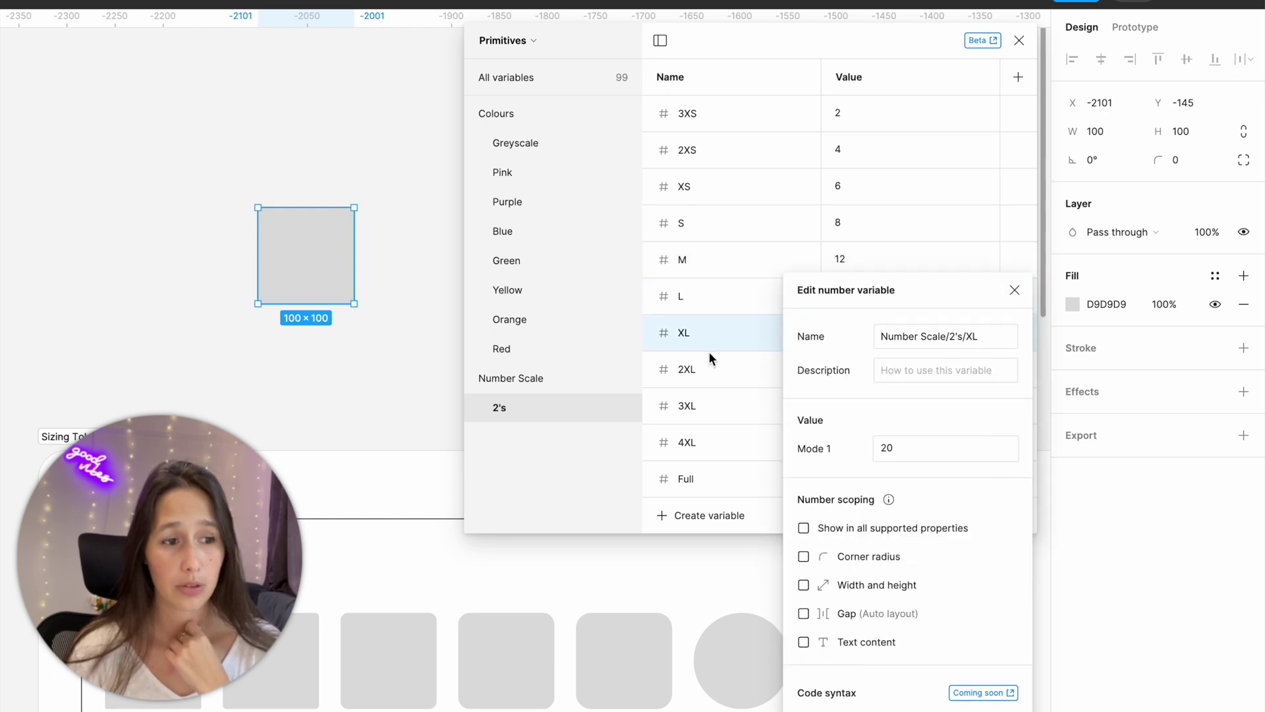
{"action": "left_click", "coordinate": [709, 350]}
{"action": "left_click", "coordinate": [1018, 369]}
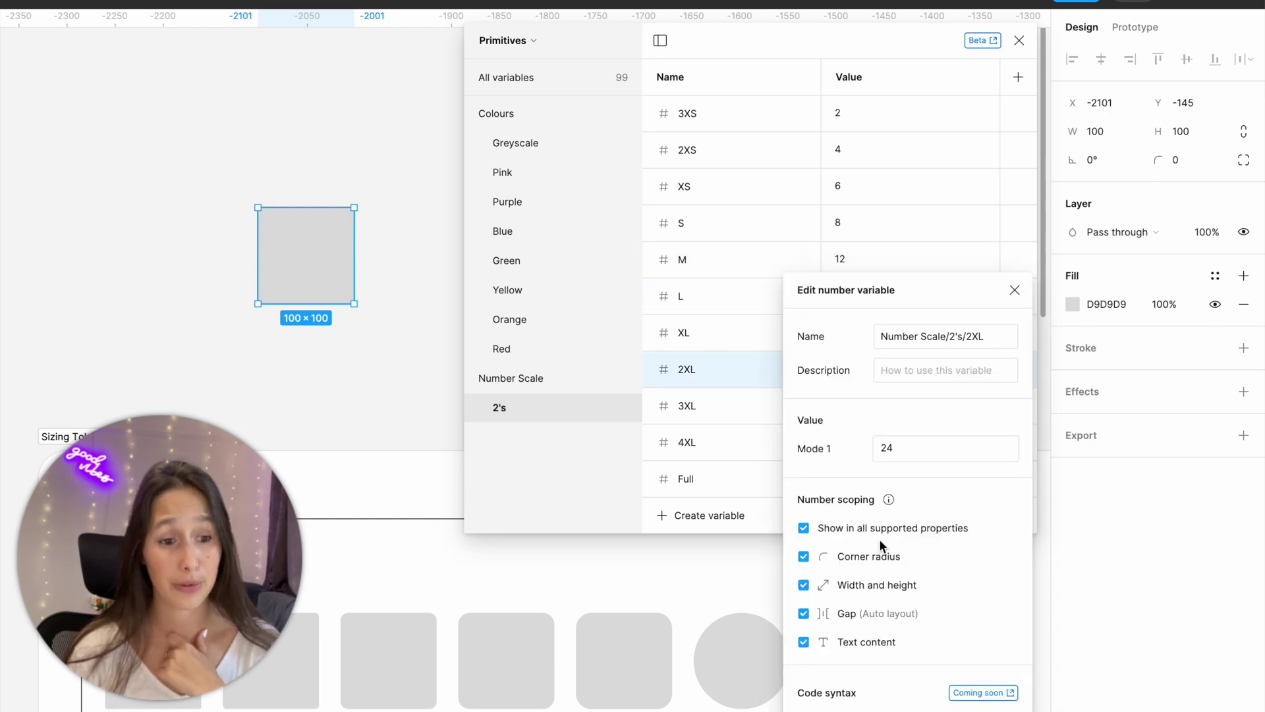
{"action": "left_click", "coordinate": [803, 526]}
{"action": "left_click", "coordinate": [757, 416]}
Clear the 3XL, 4XL and Full primitives' number scopes and close the variables window.
{"action": "left_click", "coordinate": [1018, 403]}
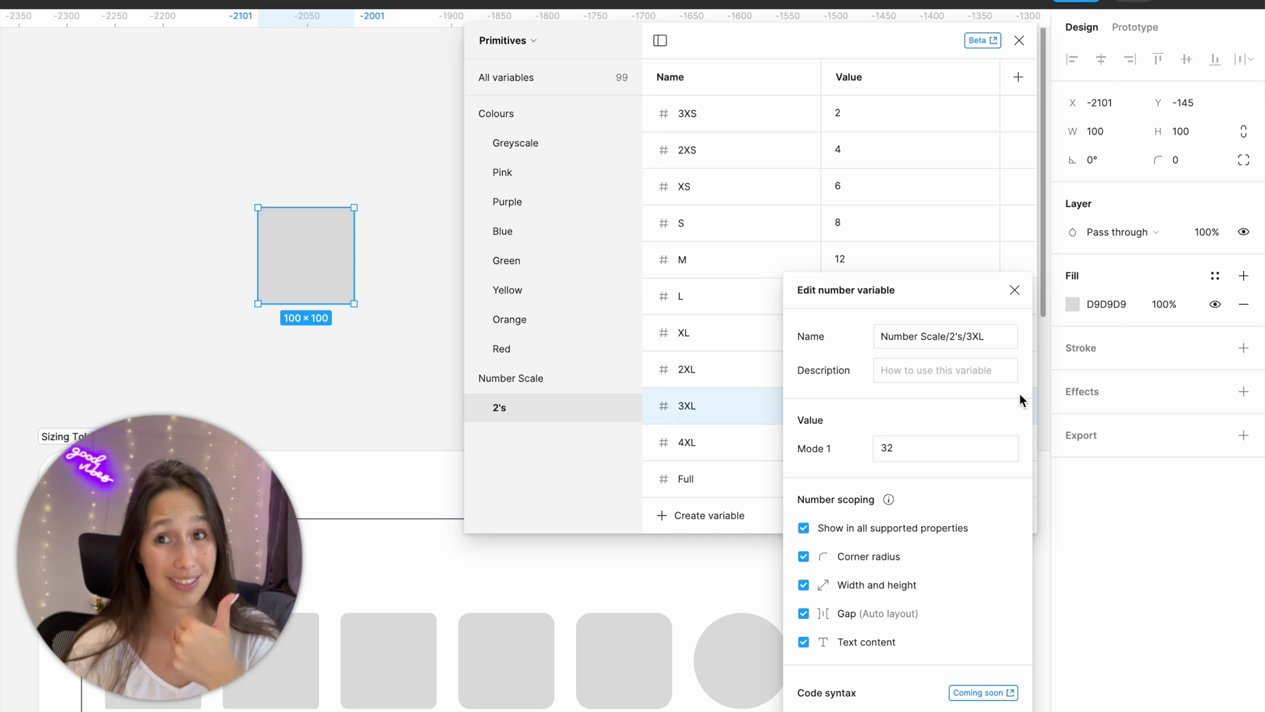
{"action": "left_click", "coordinate": [824, 520]}
{"action": "left_click", "coordinate": [758, 442]}
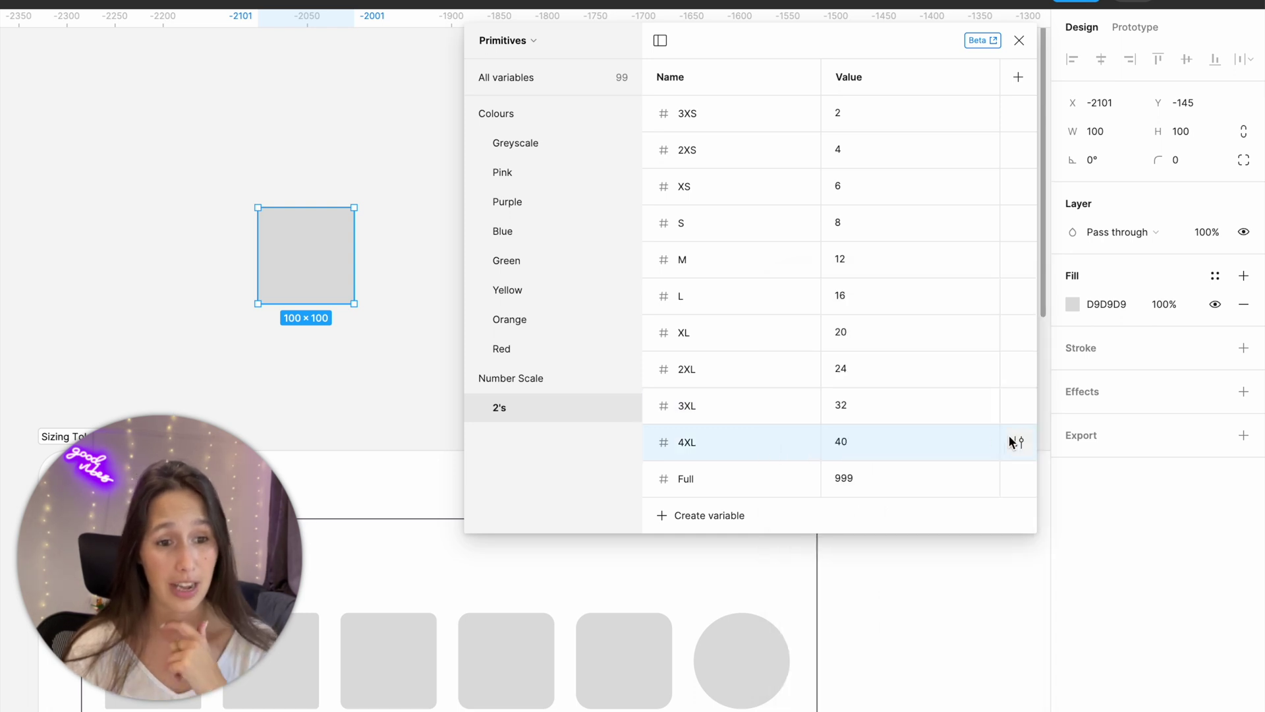
{"action": "left_click", "coordinate": [1011, 443]}
{"action": "left_click", "coordinate": [908, 522]}
{"action": "left_click", "coordinate": [758, 479]}
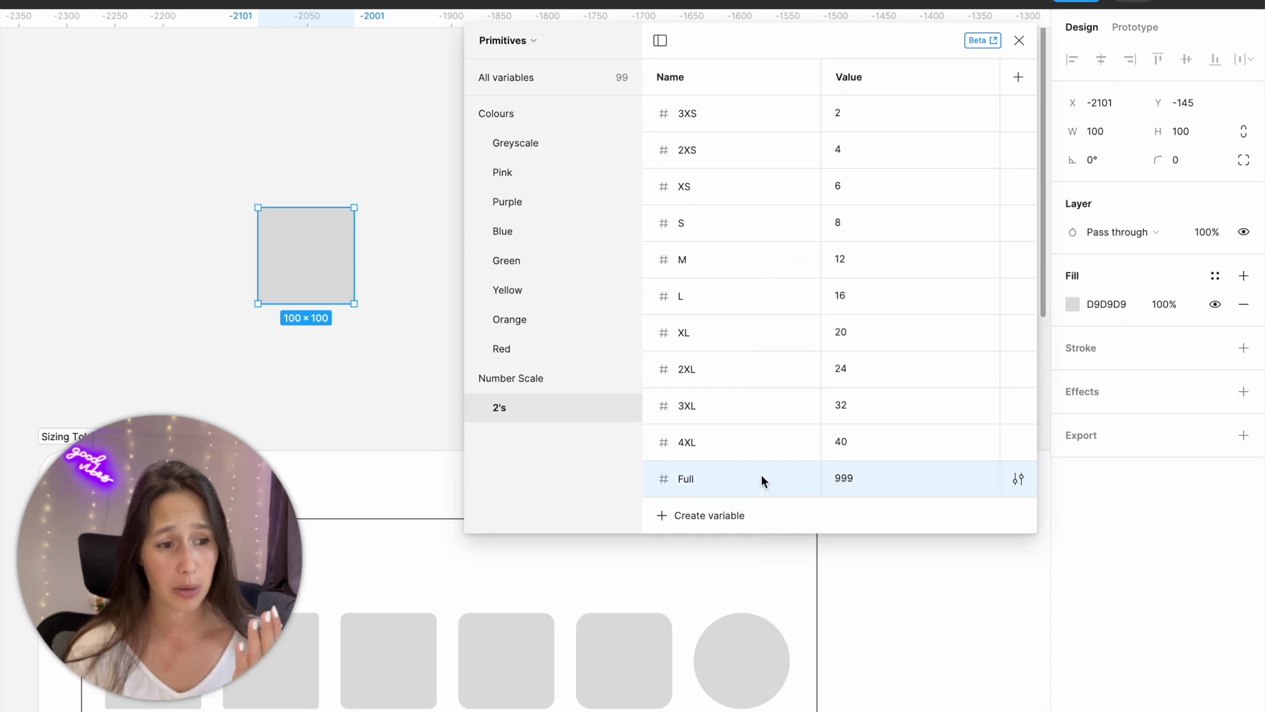
{"action": "left_click", "coordinate": [1048, 480]}
{"action": "left_click", "coordinate": [1018, 479]}
{"action": "left_click", "coordinate": [907, 533]}
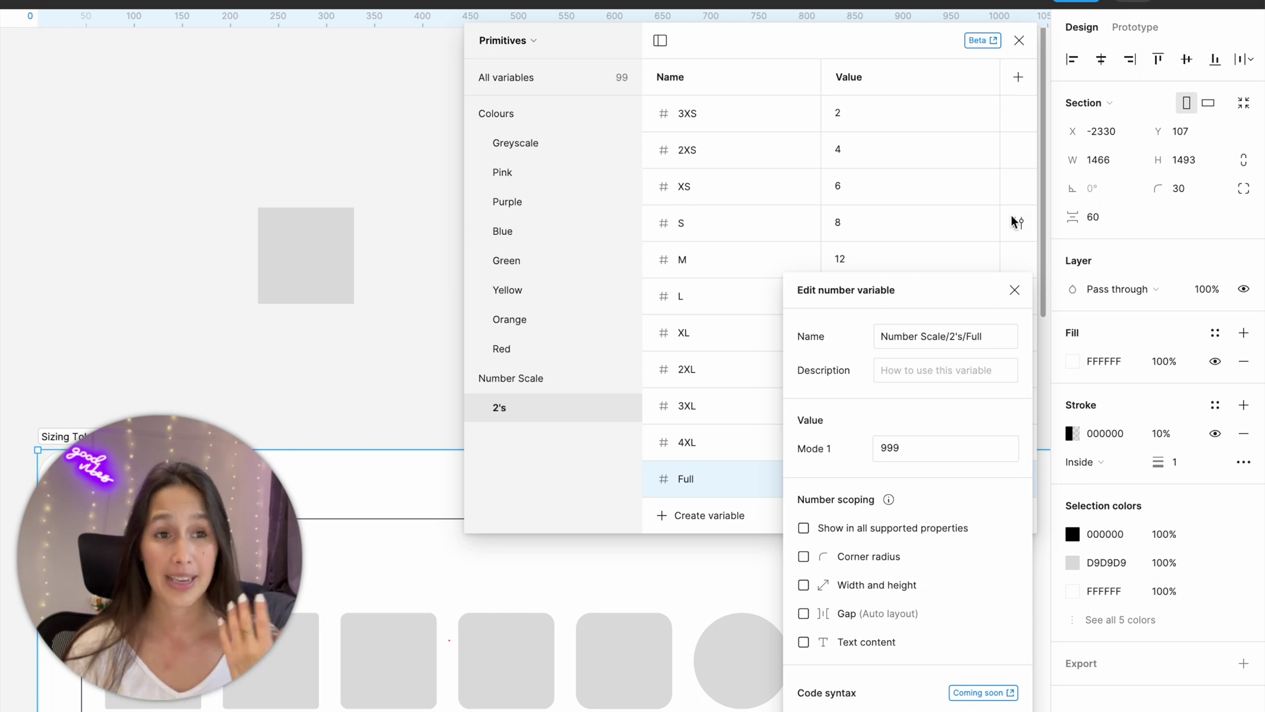
{"action": "left_click", "coordinate": [1019, 41]}
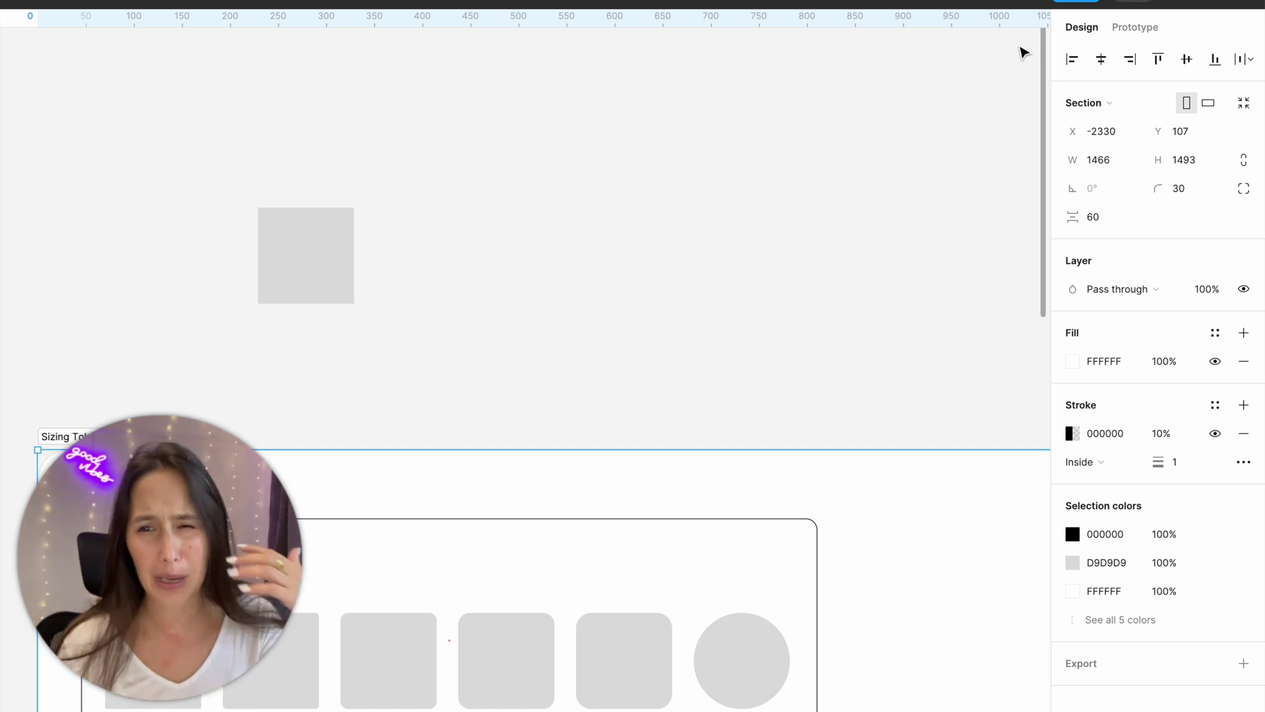
Drag the new square to the upper right and confirm only Radius tokens XS–Full are offered.
{"action": "left_click_drag", "start_coordinate": [336, 205], "coordinate": [764, 176]}
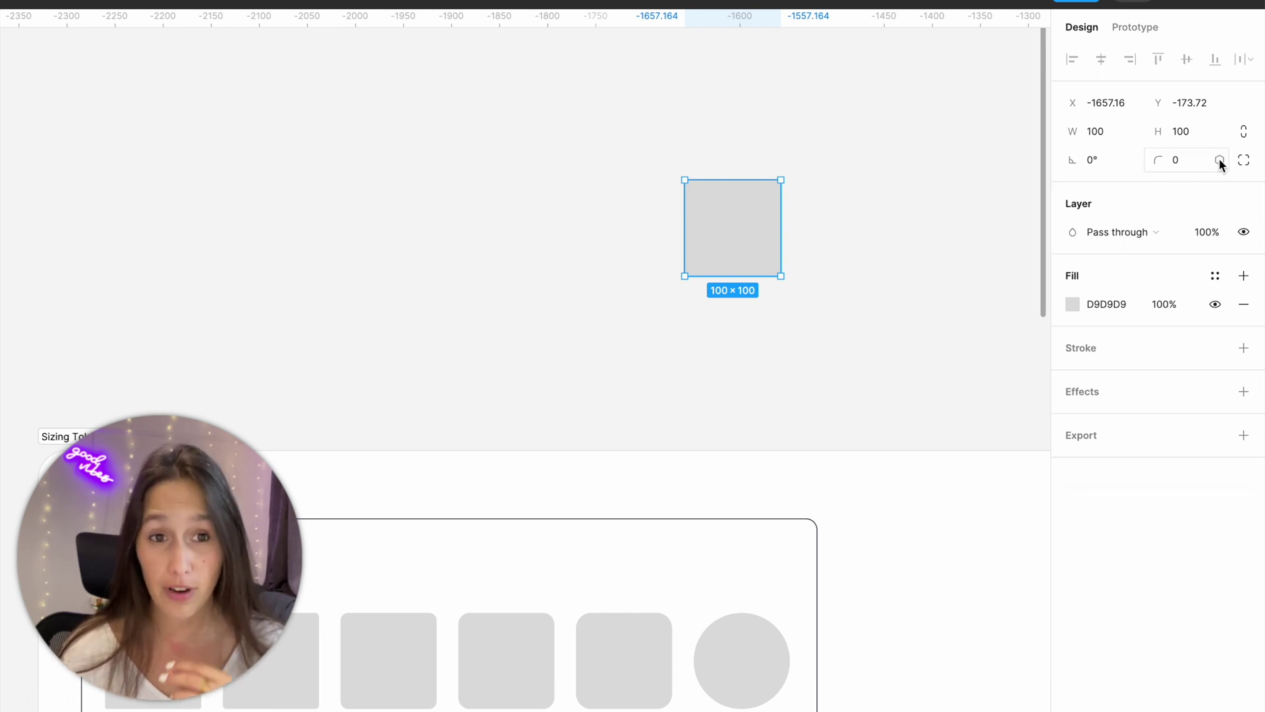
{"action": "left_click", "coordinate": [1220, 162]}
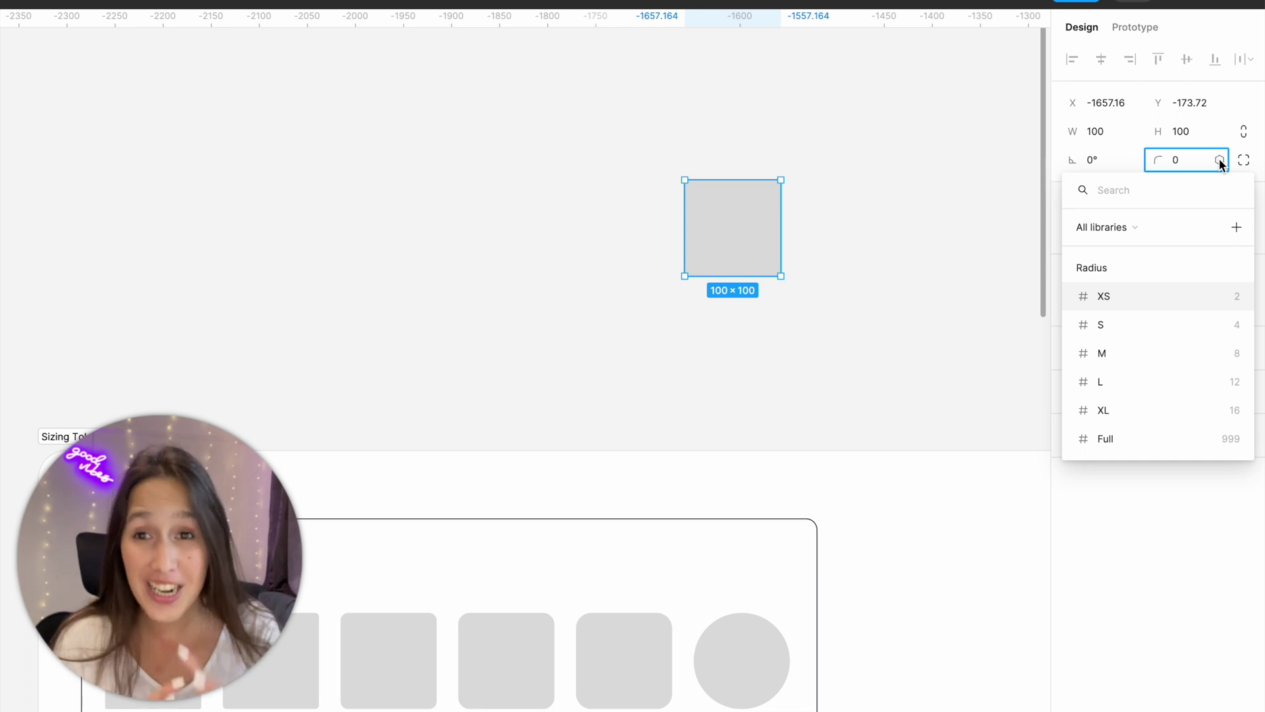